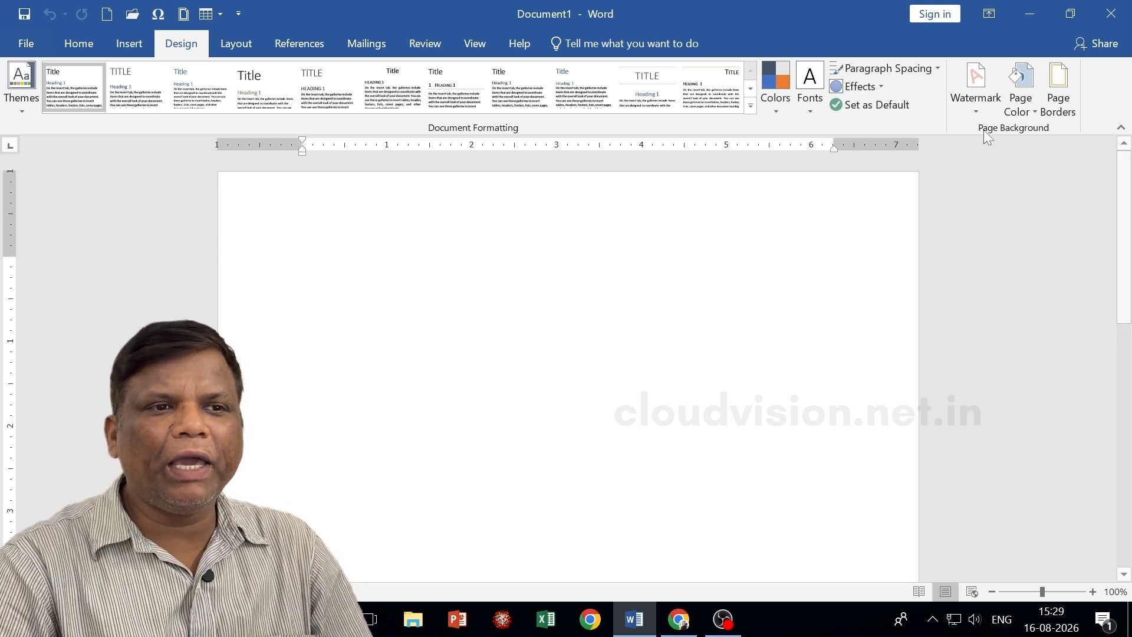
{"action": "left_click", "coordinate": [973, 108]}
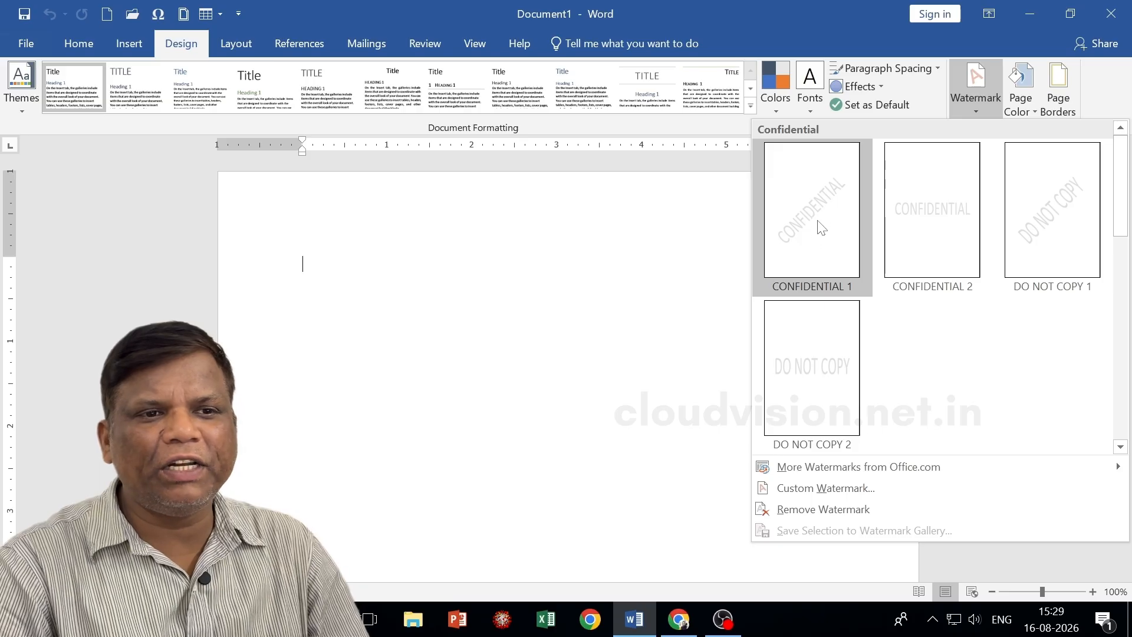
{"action": "left_click", "coordinate": [637, 273]}
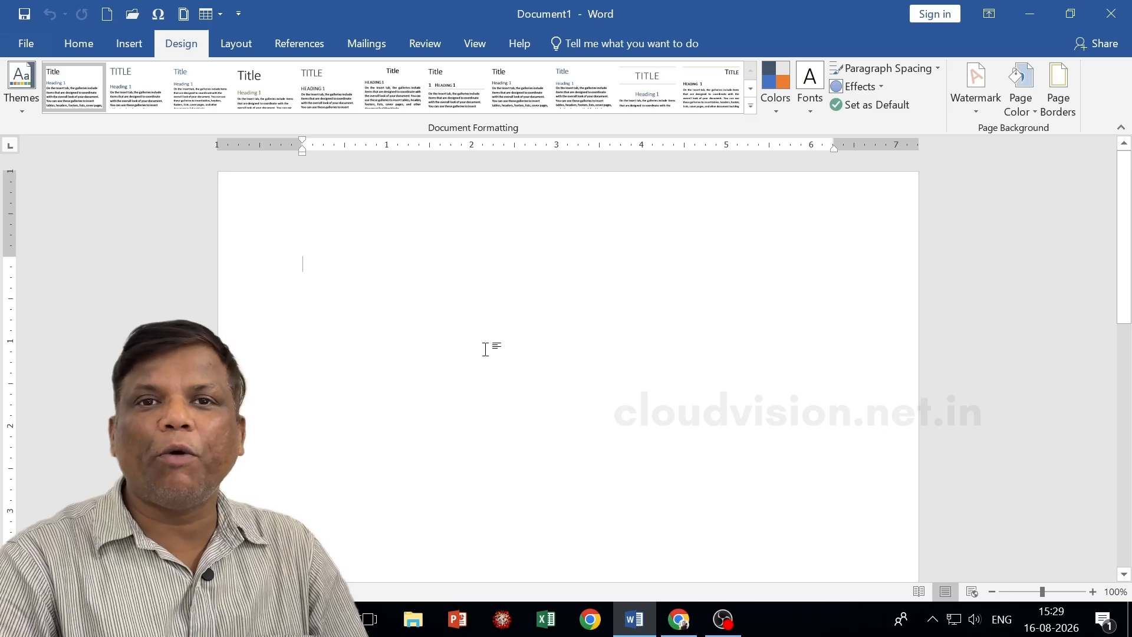
{"action": "left_click", "coordinate": [970, 108]}
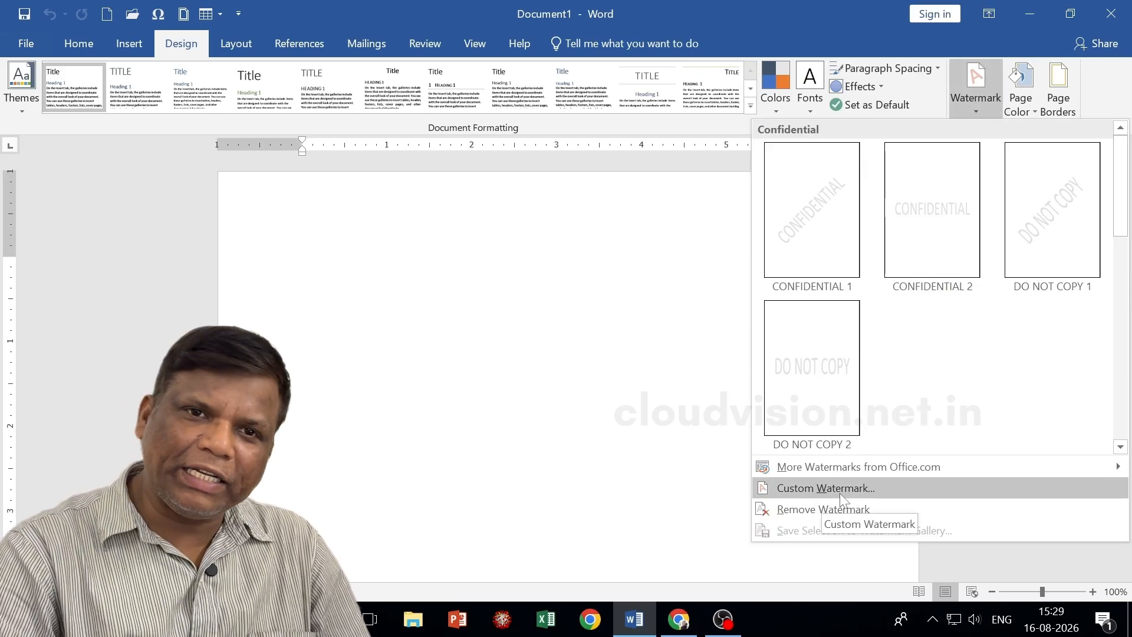
{"action": "left_click", "coordinate": [425, 329]}
Apply the preset CONFIDENTIAL 1 watermark to the blank page.
{"action": "scroll", "coordinate": [561, 311], "scroll_direction": "down", "scroll_amount": 3}
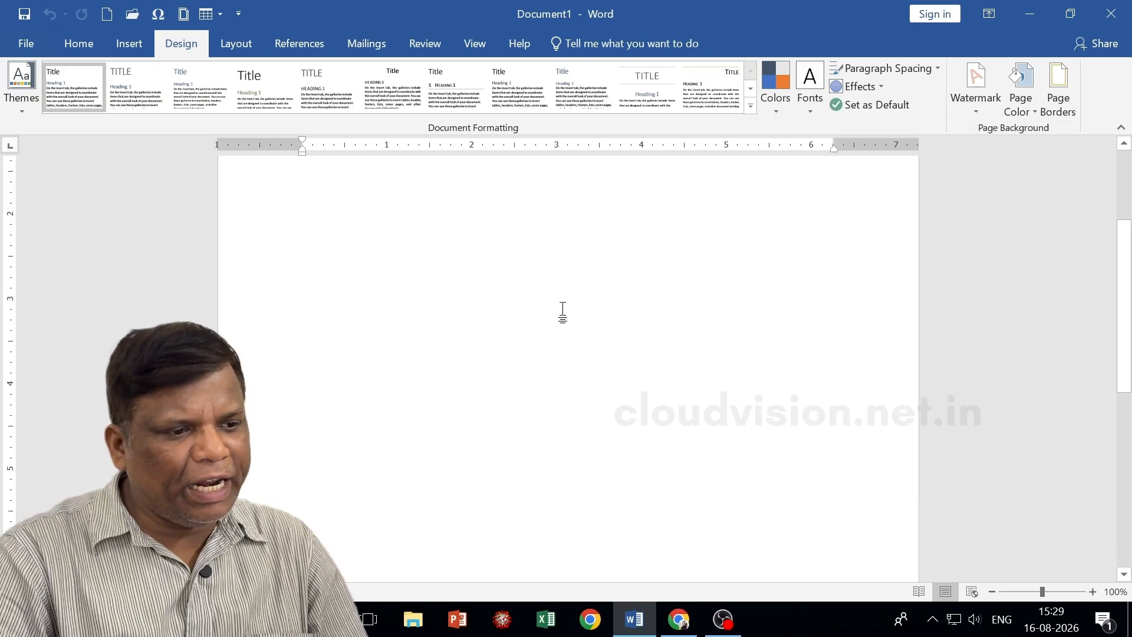
{"action": "scroll", "coordinate": [566, 329], "scroll_direction": "down", "scroll_amount": 3}
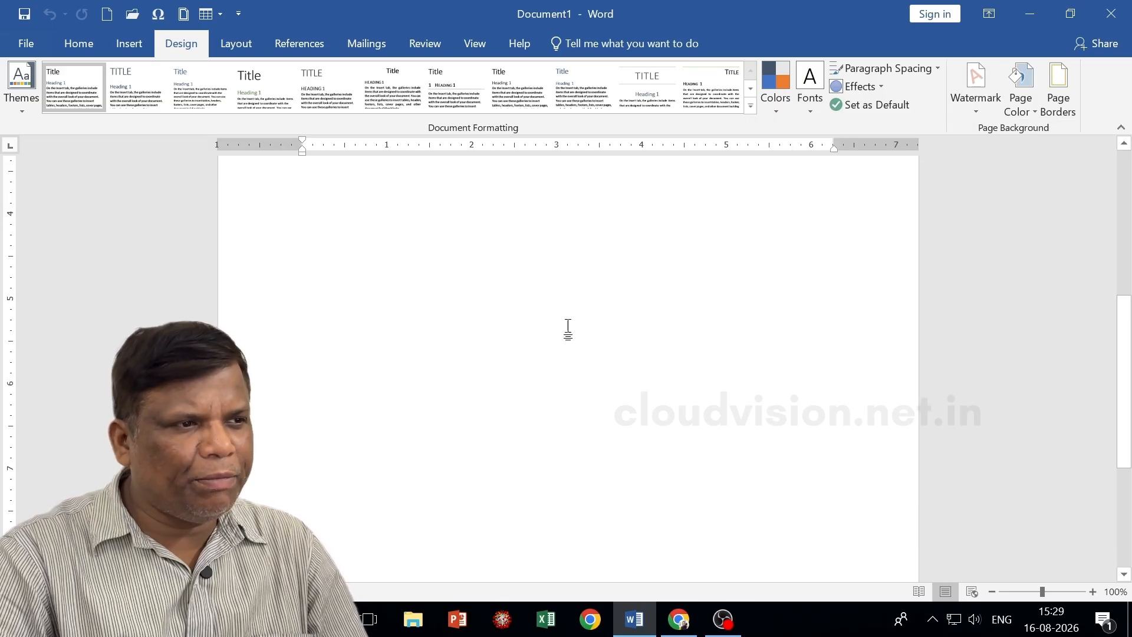
{"action": "left_click", "coordinate": [472, 38]}
{"action": "left_click", "coordinate": [489, 68]}
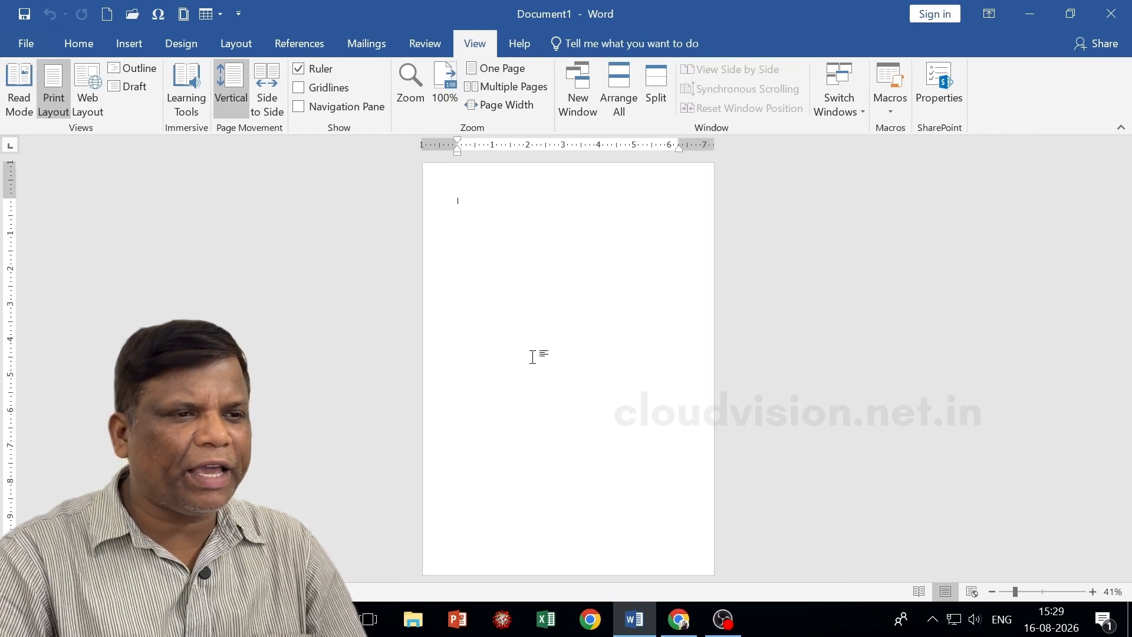
{"action": "left_click", "coordinate": [203, 45]}
{"action": "left_click", "coordinate": [974, 91]}
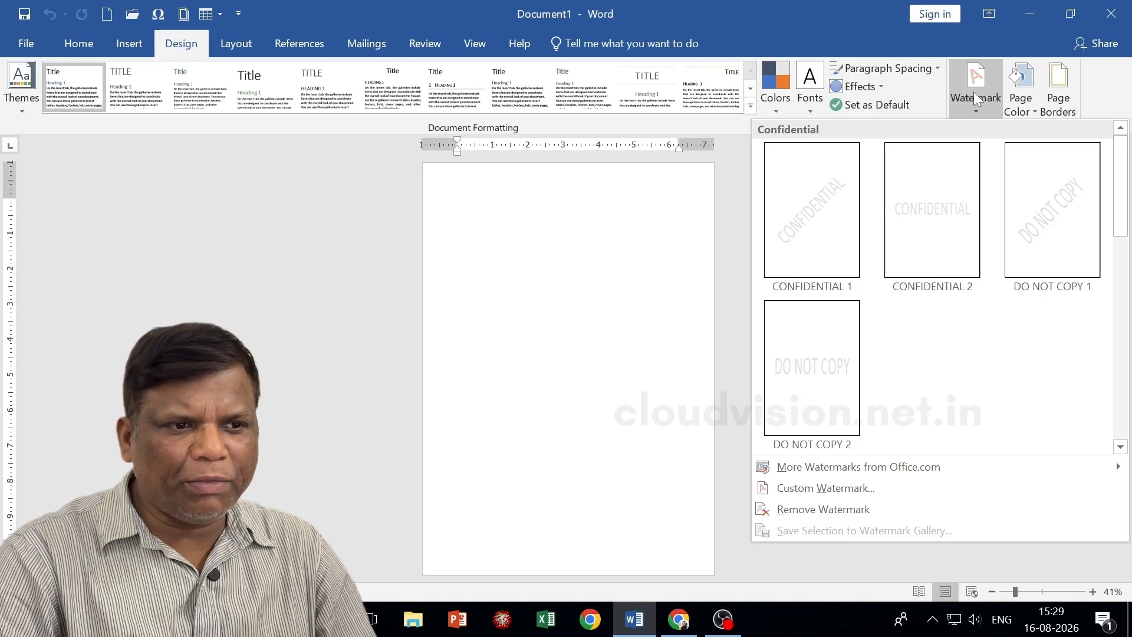
{"action": "left_click", "coordinate": [803, 221]}
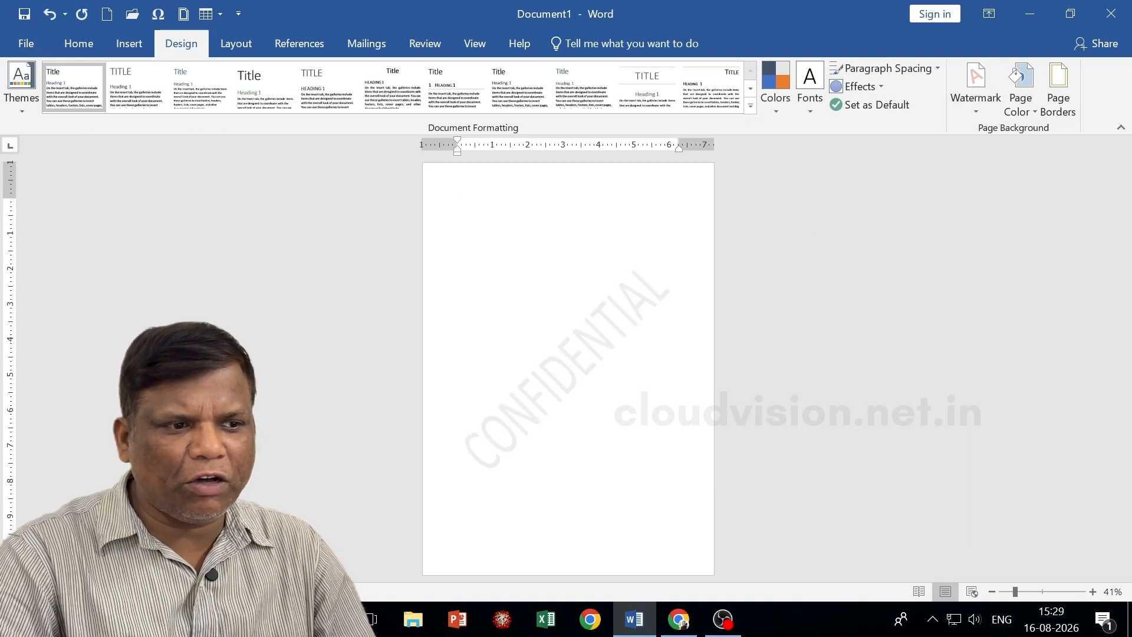
Try the preset CONFIDENTIAL 2 watermark on the page and switch back to CONFIDENTIAL 1.
{"action": "left_click", "coordinate": [989, 106]}
{"action": "left_click", "coordinate": [939, 236]}
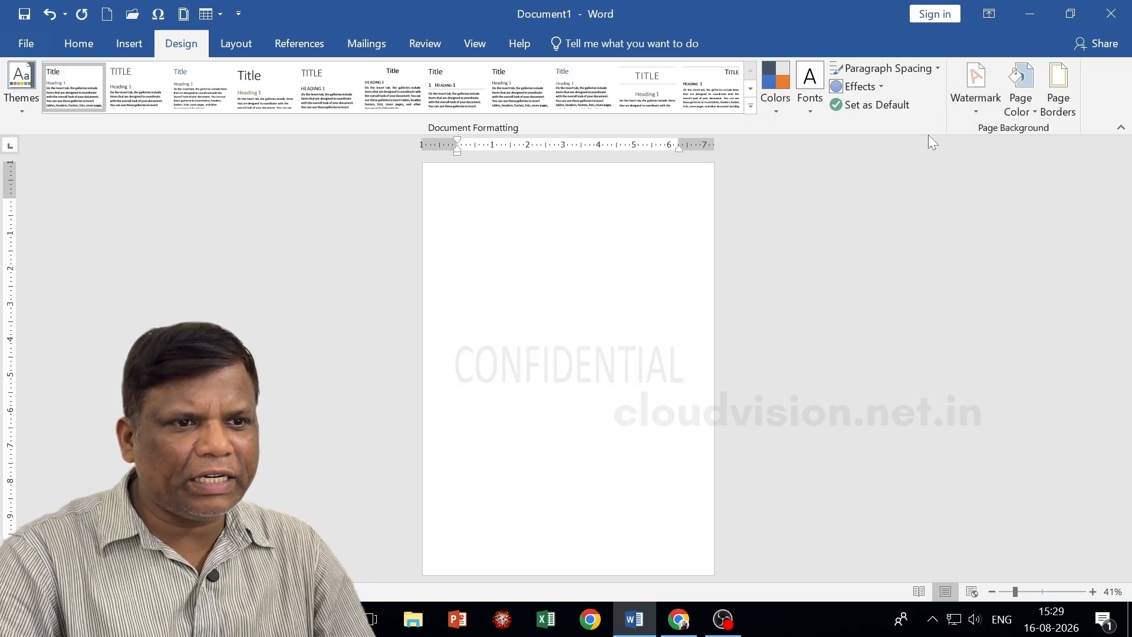
{"action": "left_click", "coordinate": [967, 95]}
{"action": "left_click", "coordinate": [804, 221]}
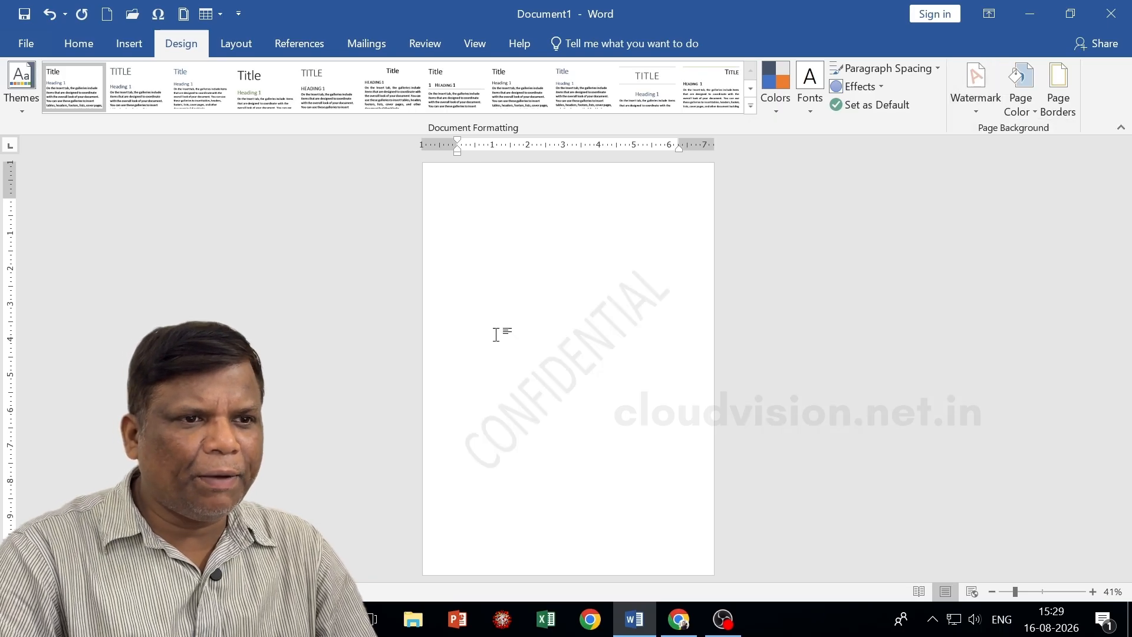
Change the CONFIDENTIAL watermark's layout to Horizontal in the custom watermark settings.
{"action": "left_click", "coordinate": [979, 97]}
{"action": "mouse_move", "coordinate": [826, 467]}
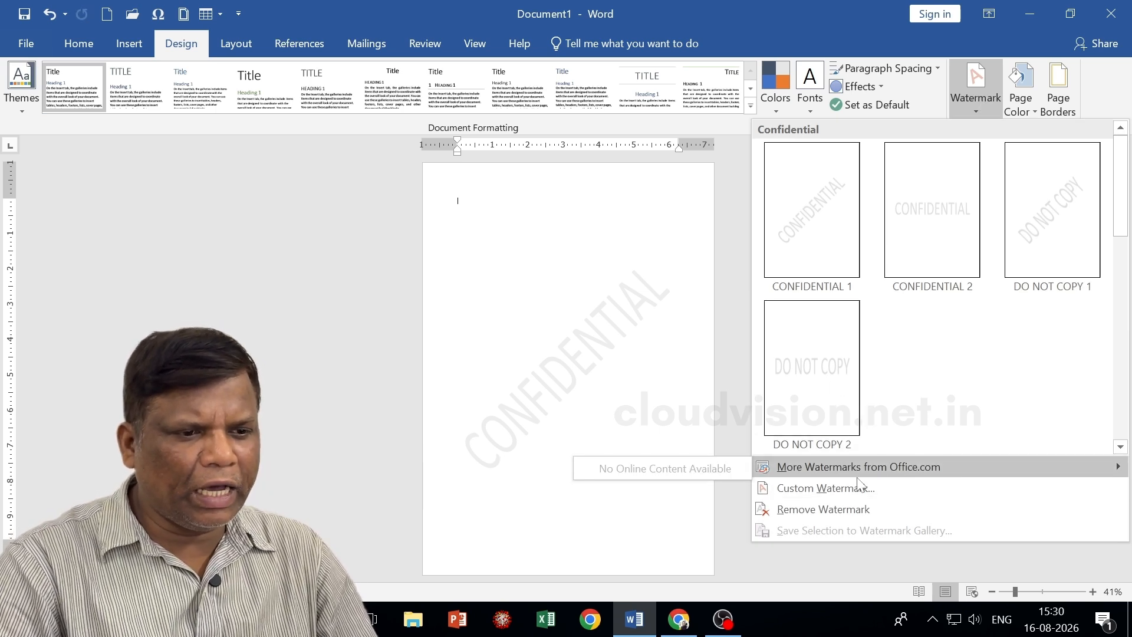
{"action": "left_click", "coordinate": [816, 489]}
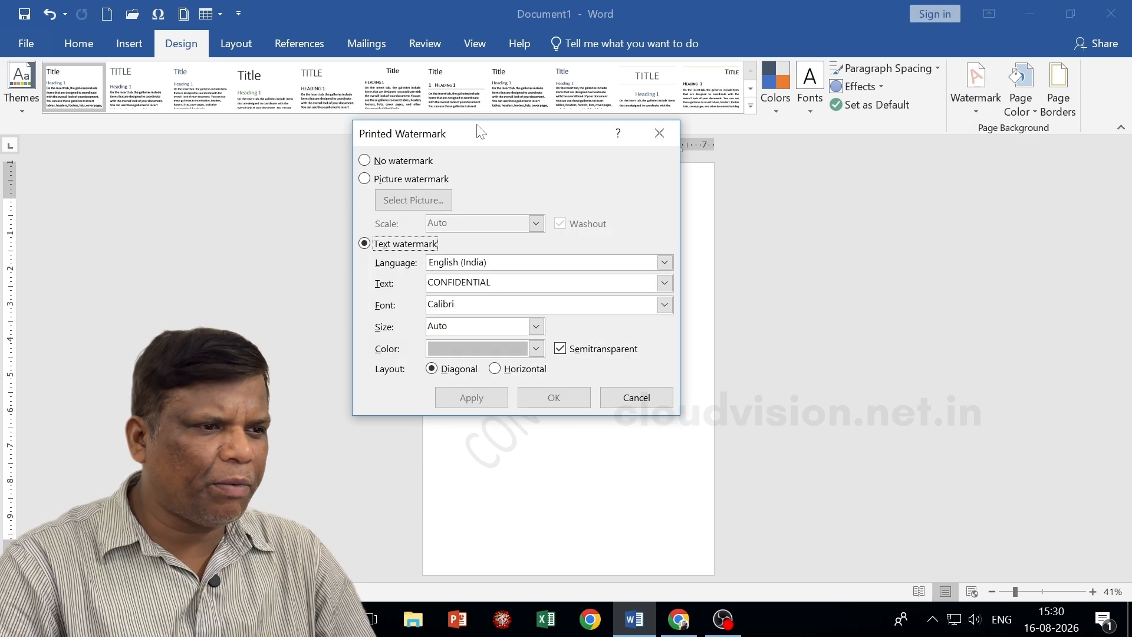
{"action": "left_click_drag", "start_coordinate": [478, 131], "coordinate": [878, 120]}
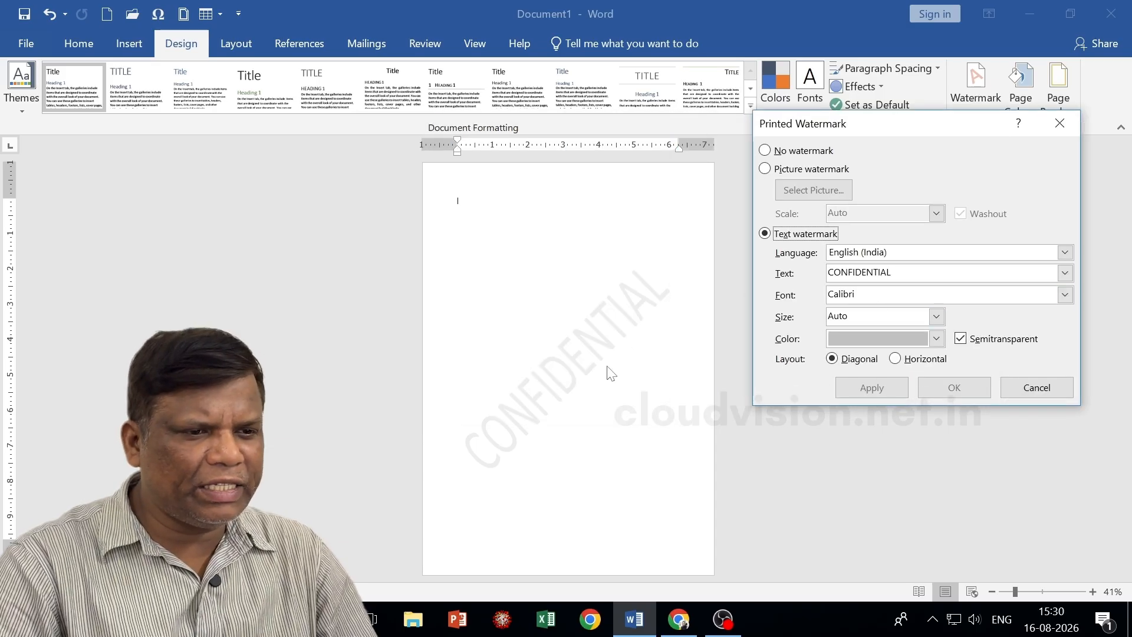
{"action": "left_click", "coordinate": [895, 359]}
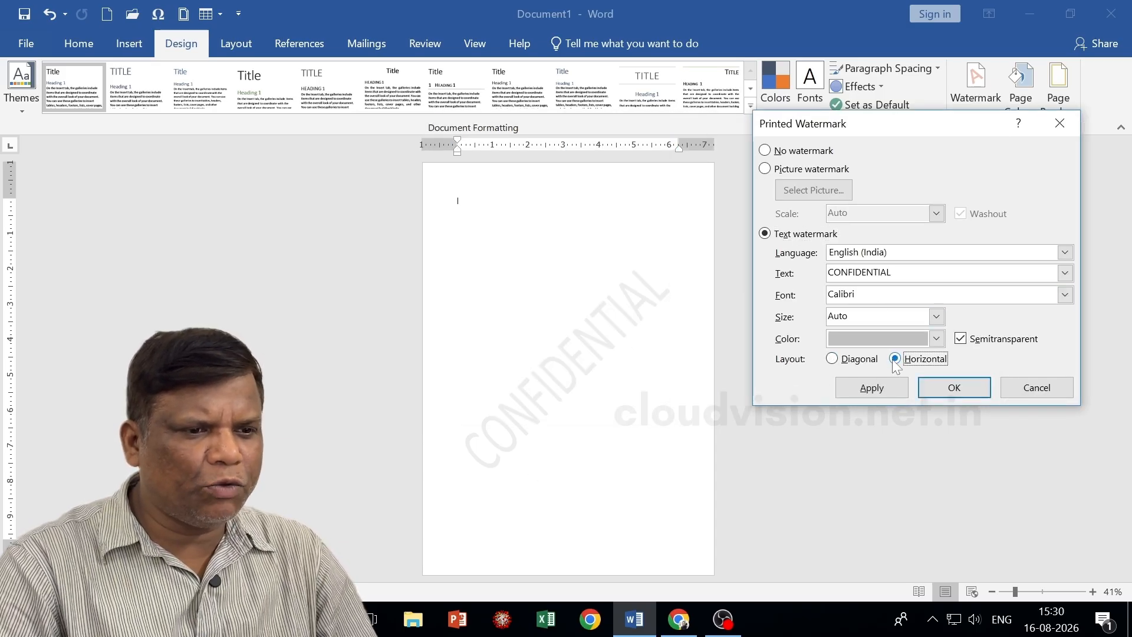
{"action": "left_click", "coordinate": [954, 388]}
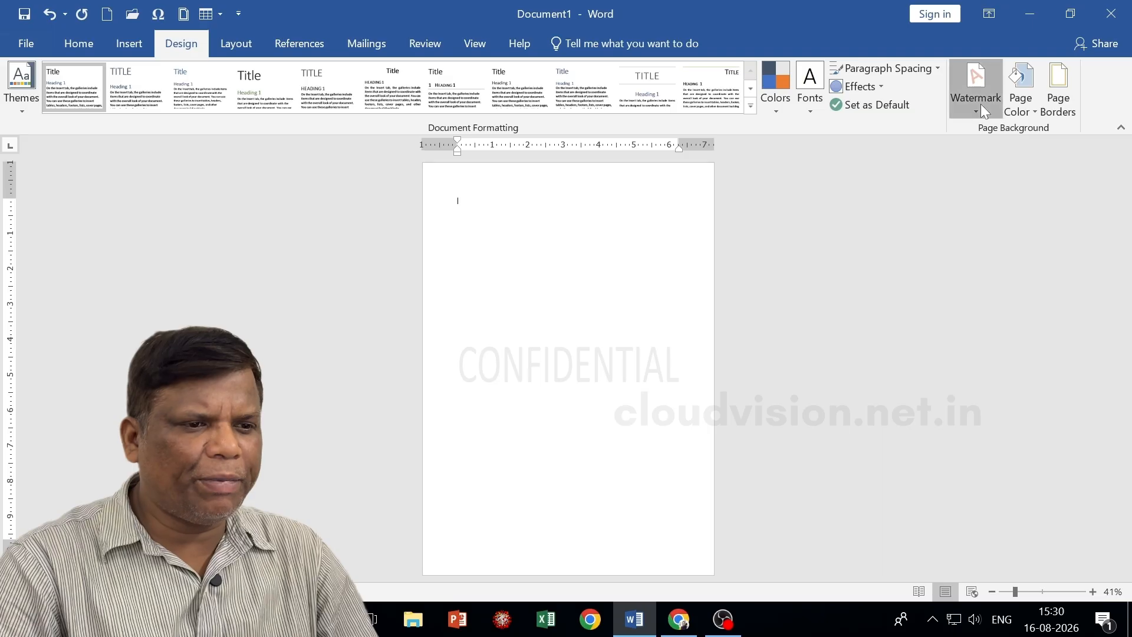
Remove the CONFIDENTIAL watermark by choosing No watermark in the custom watermark settings.
{"action": "left_click", "coordinate": [981, 103]}
{"action": "left_click", "coordinate": [826, 487]}
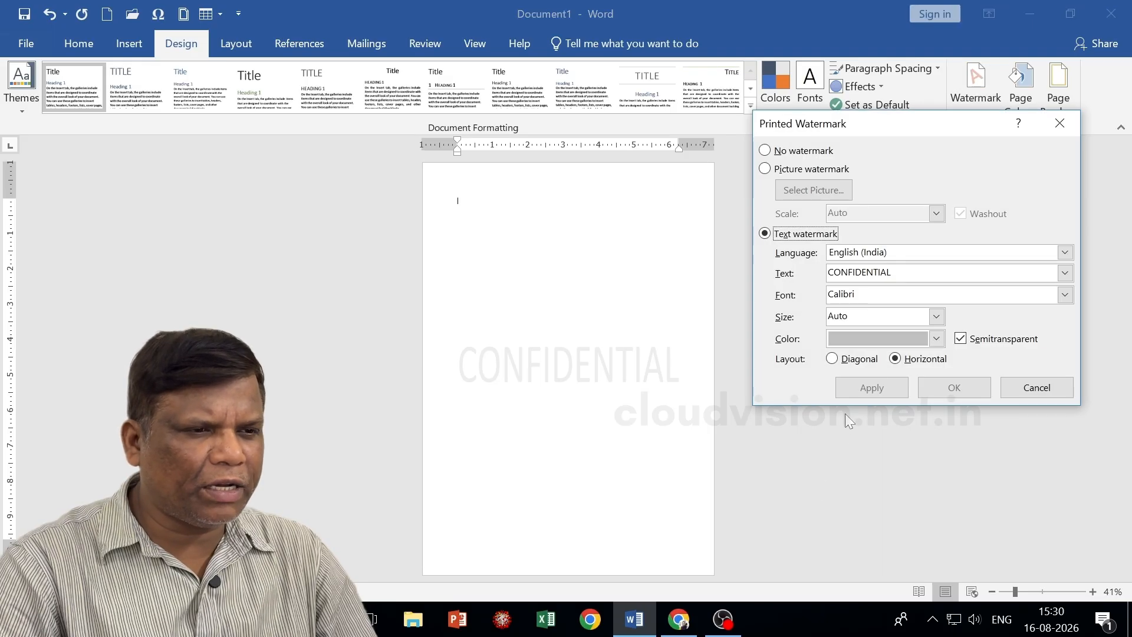
{"action": "left_click", "coordinate": [855, 360]}
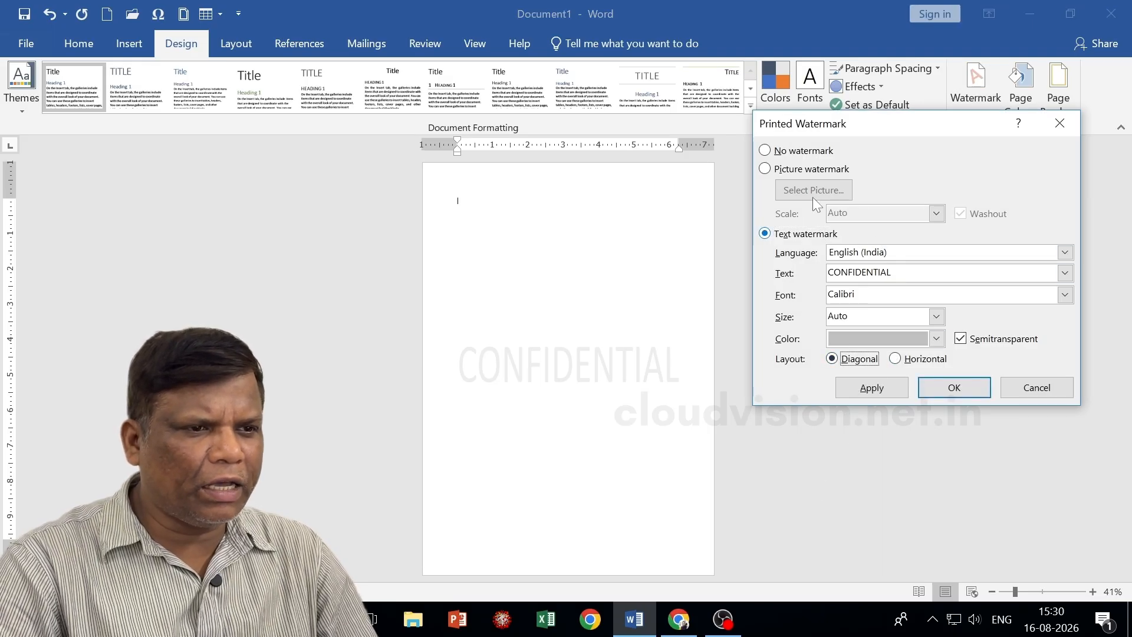
{"action": "left_click", "coordinate": [765, 151]}
{"action": "left_click", "coordinate": [954, 387]}
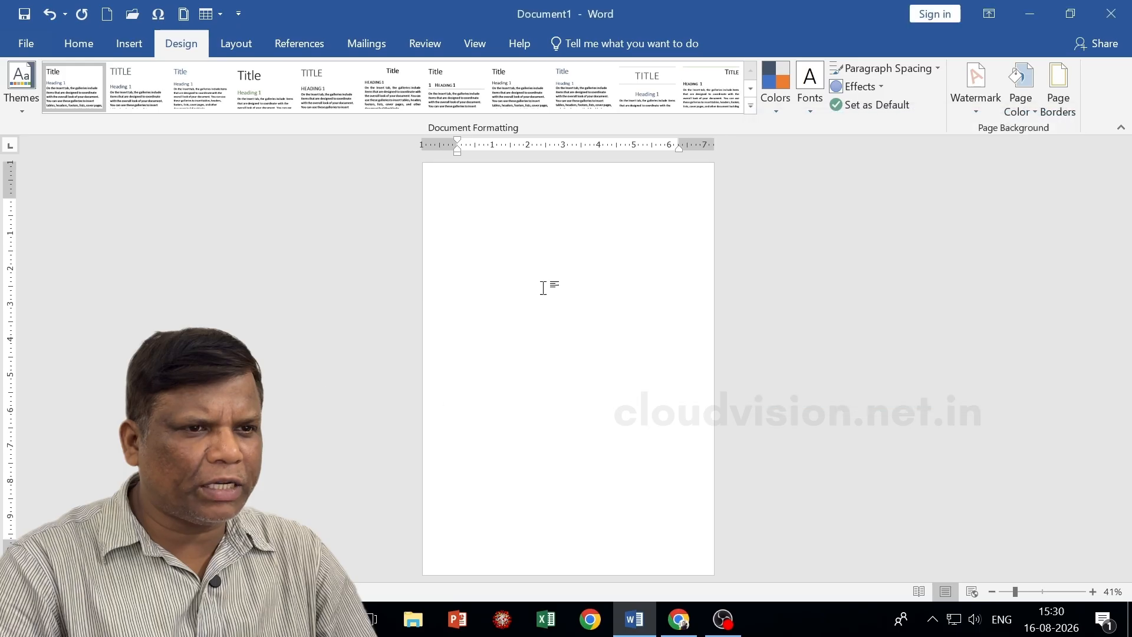
Set up a custom text watermark, keeping English (India) as its language.
{"action": "left_click", "coordinate": [976, 94]}
{"action": "left_click", "coordinate": [825, 488]}
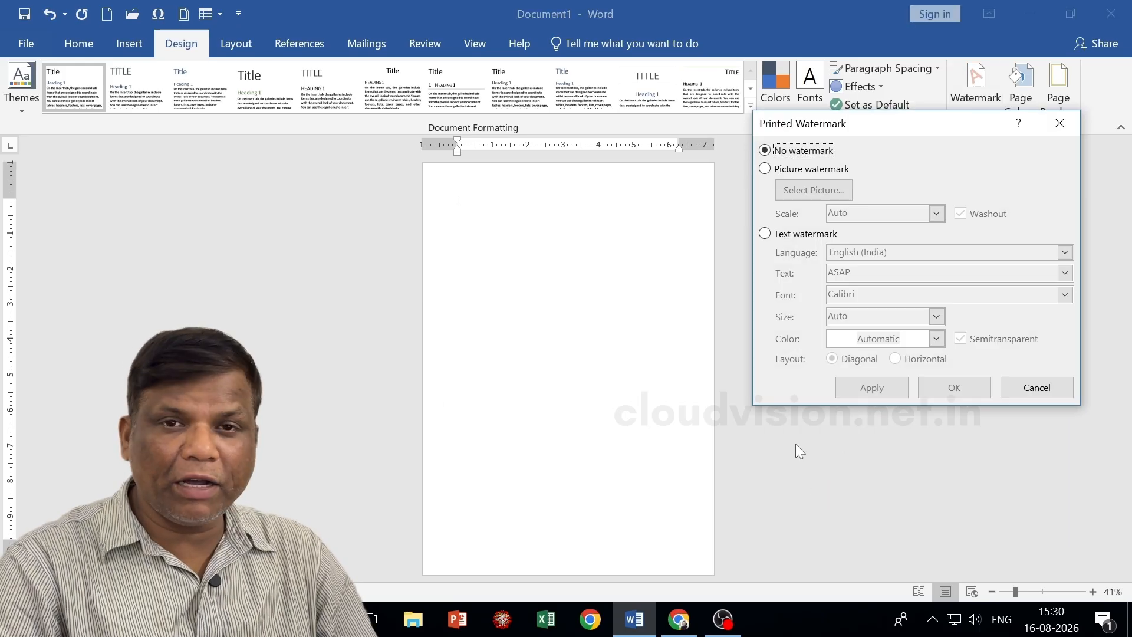
{"action": "left_click", "coordinate": [765, 234]}
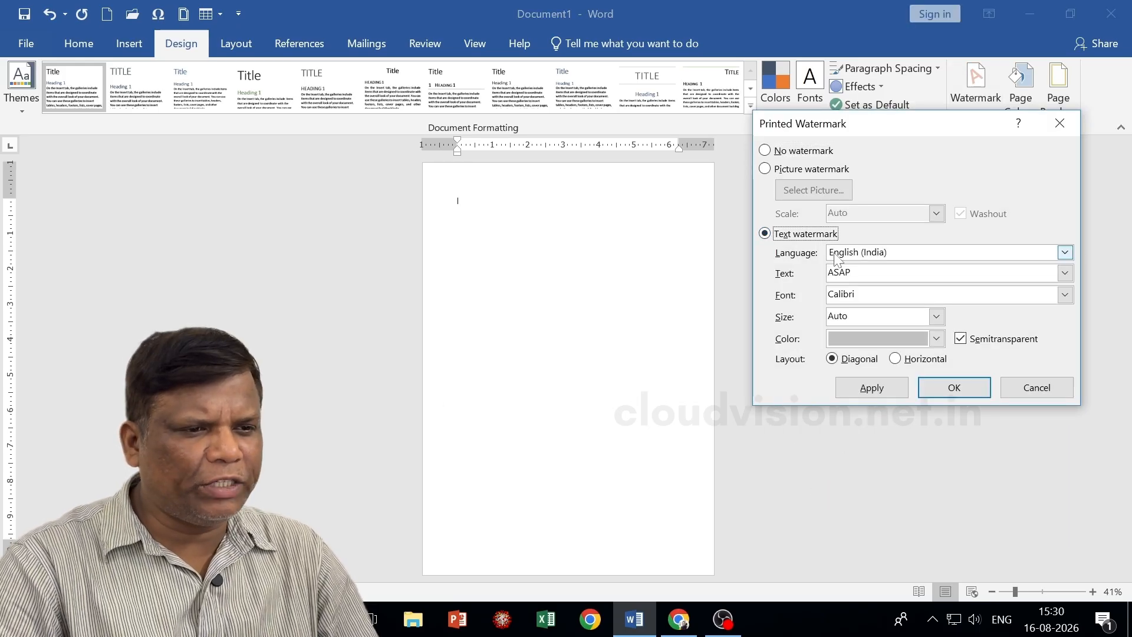
{"action": "left_click", "coordinate": [894, 255]}
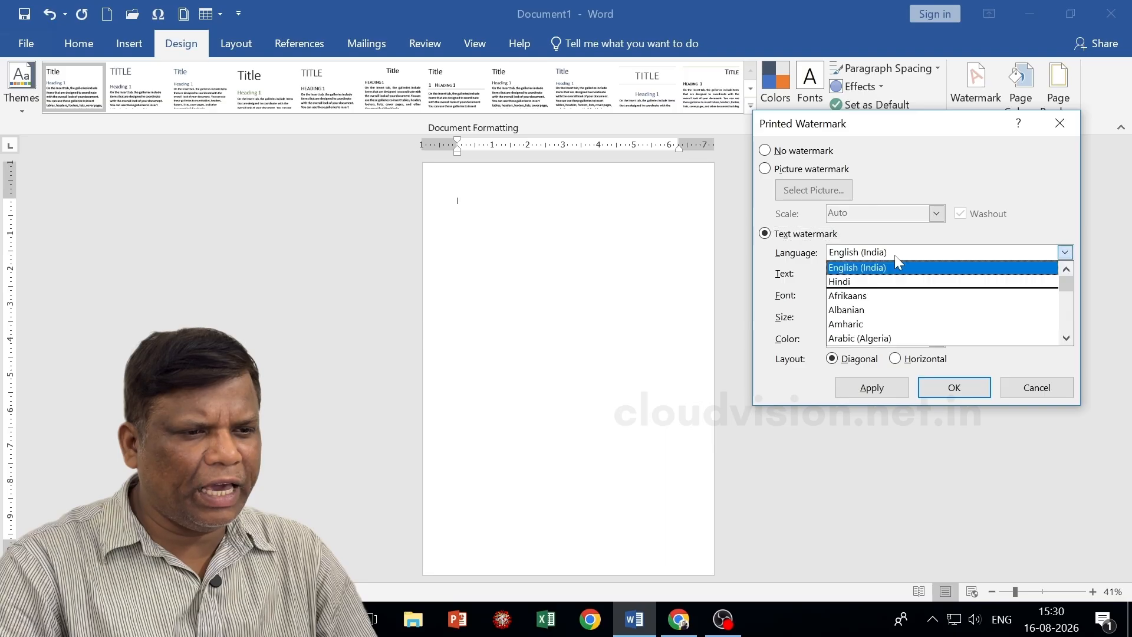
{"action": "left_click", "coordinate": [897, 256]}
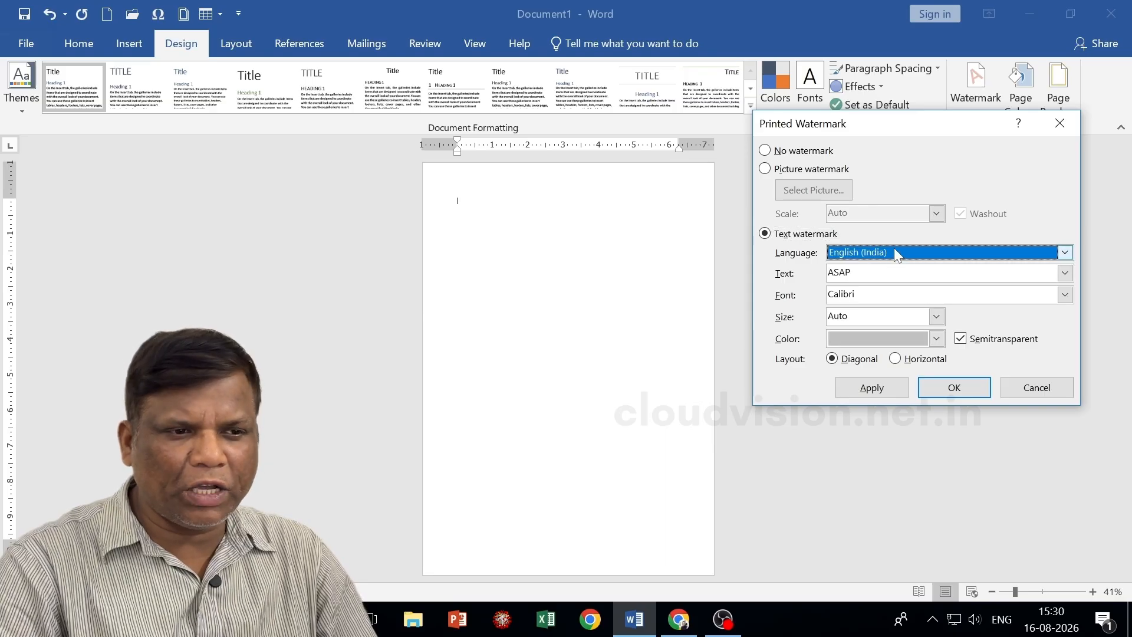
{"action": "left_click", "coordinate": [879, 268]}
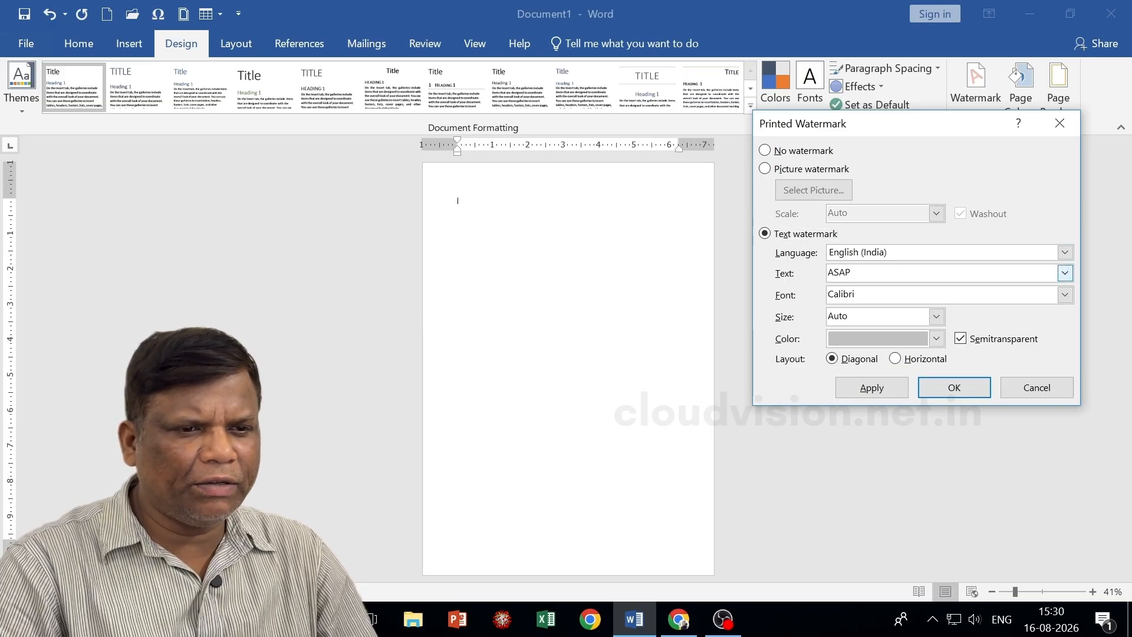
Look through the ready-made watermark texts offered for the text watermark.
{"action": "left_click", "coordinate": [1065, 272]}
{"action": "scroll", "coordinate": [870, 328], "scroll_direction": "down", "scroll_amount": 1}
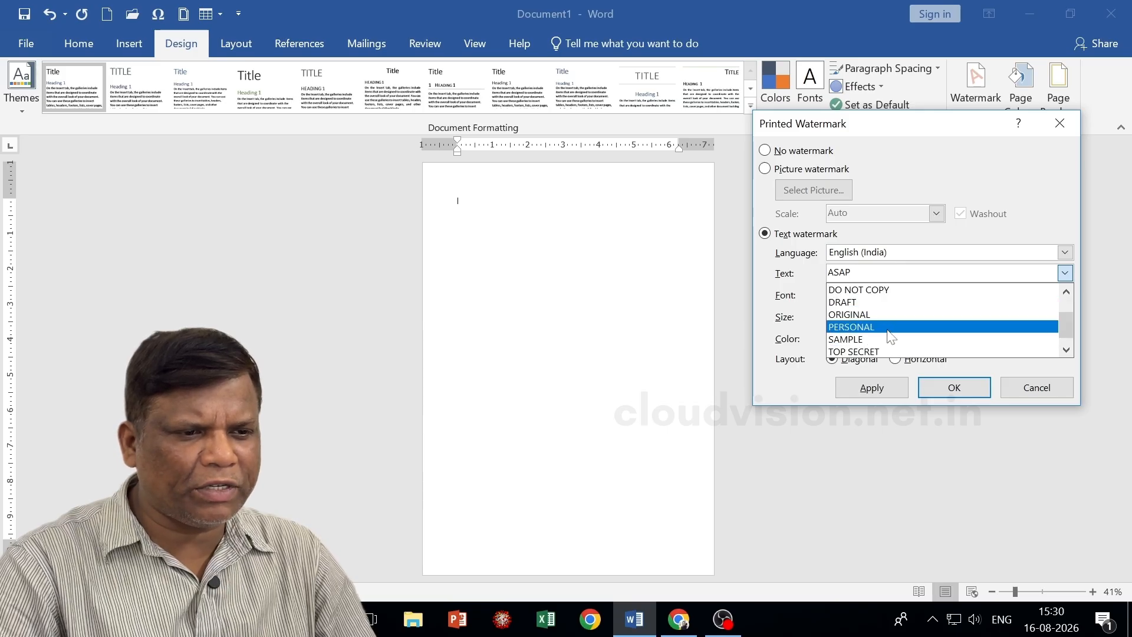
{"action": "scroll", "coordinate": [885, 339], "scroll_direction": "down", "scroll_amount": 1}
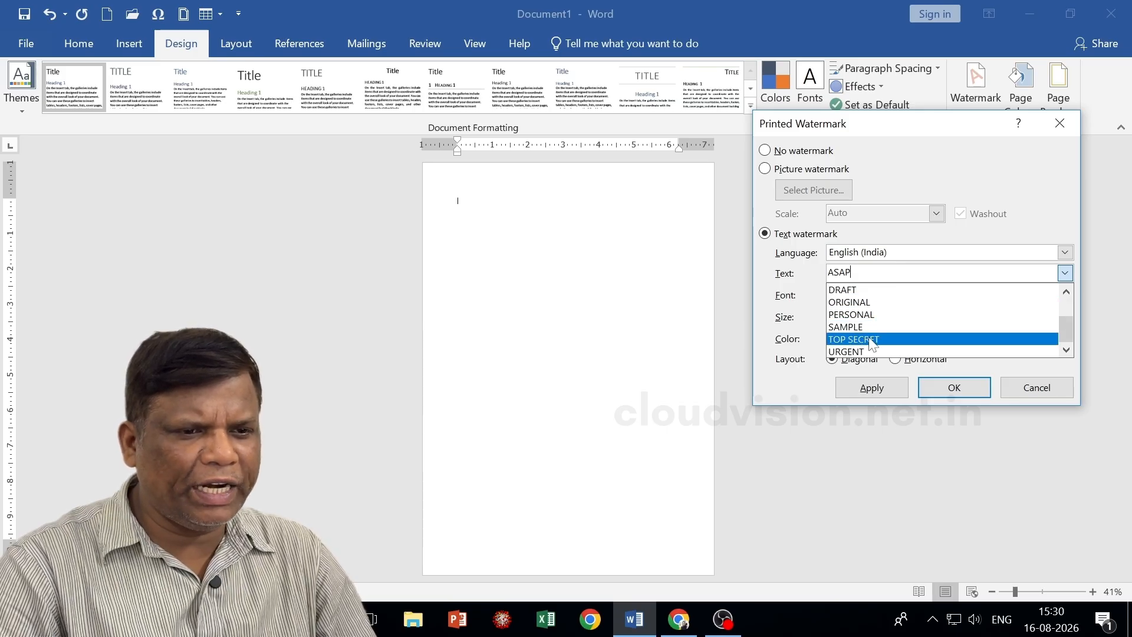
{"action": "left_click", "coordinate": [944, 244]}
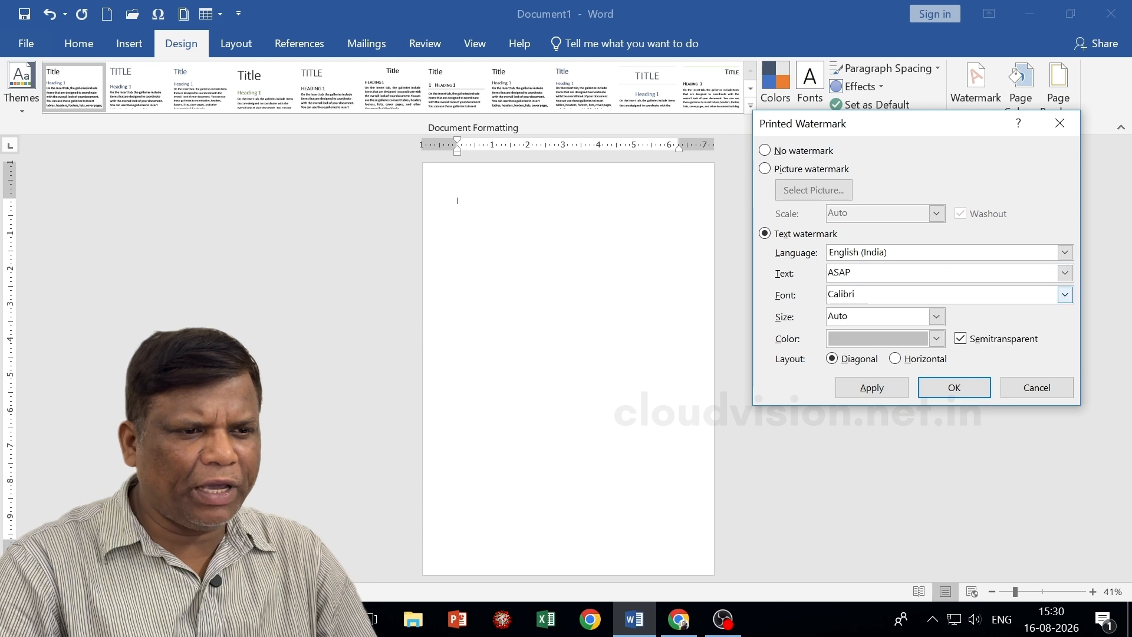
{"action": "left_click", "coordinate": [1065, 273]}
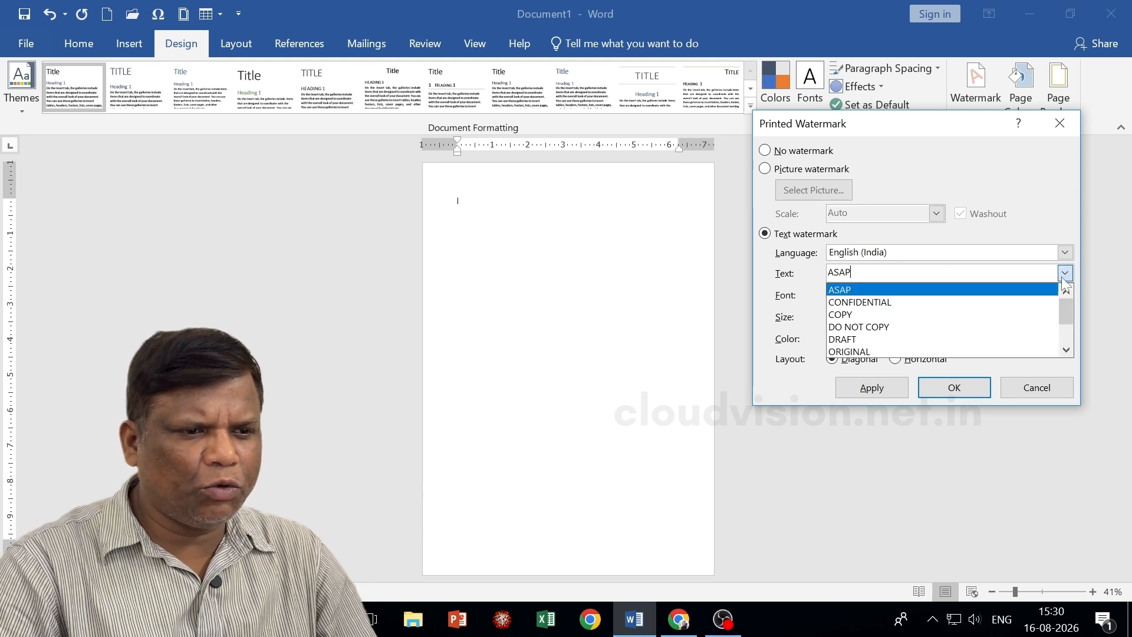
{"action": "scroll", "coordinate": [1003, 311], "scroll_direction": "down", "scroll_amount": 2}
{"action": "scroll", "coordinate": [1003, 311], "scroll_direction": "up", "scroll_amount": 2}
{"action": "key", "text": "Escape"}
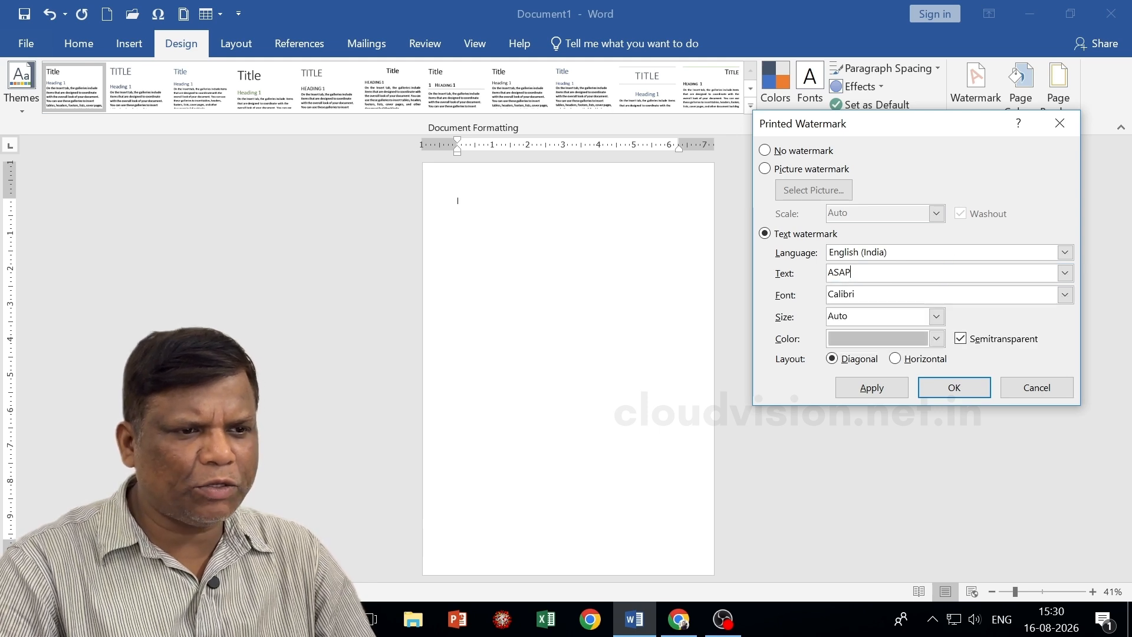
Replace the watermark text with "This is my Origingal Copy" and apply it to the page.
{"action": "key", "text": "ctrl+a"}
{"action": "key", "text": "BackSpace"}
{"action": "type", "text": "T"}
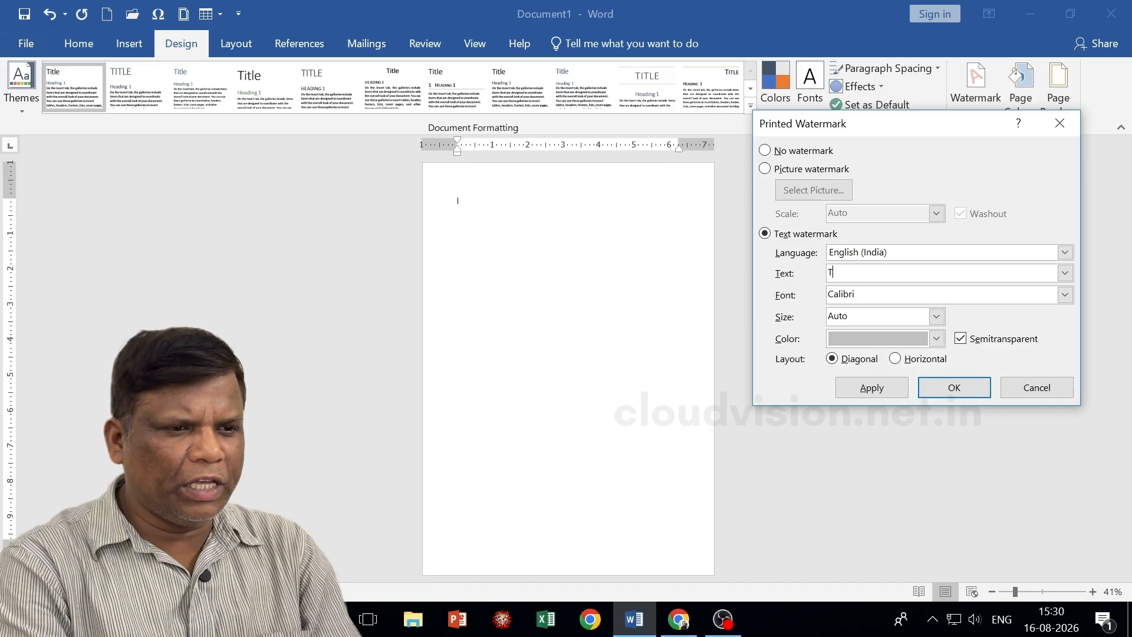
{"action": "type", "text": "his is my Origi"}
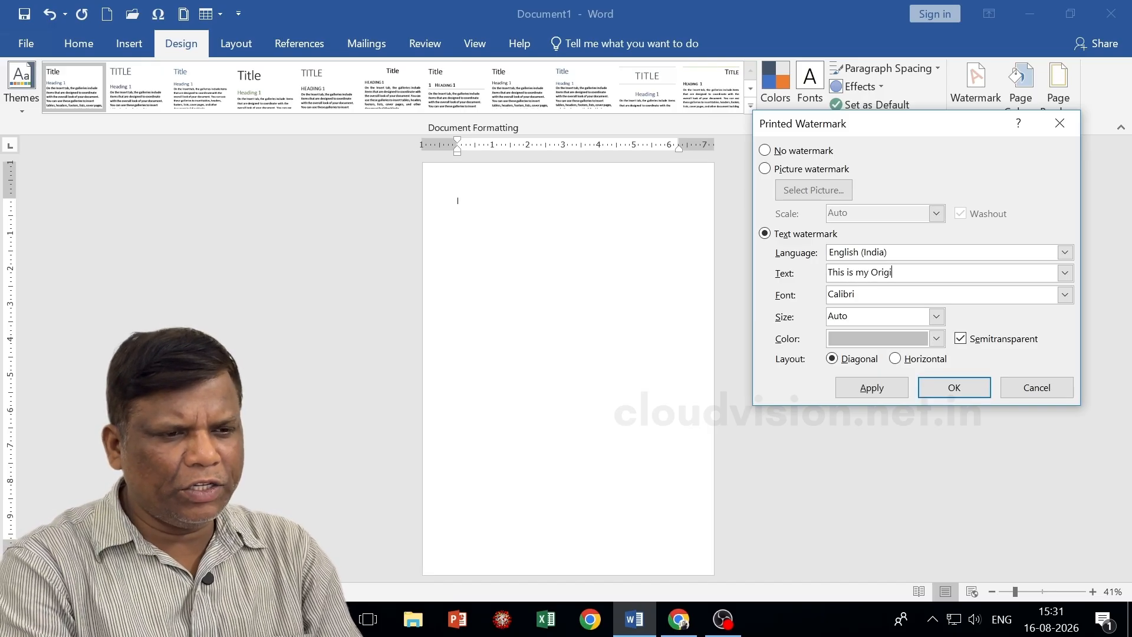
{"action": "type", "text": "ngal Copy"}
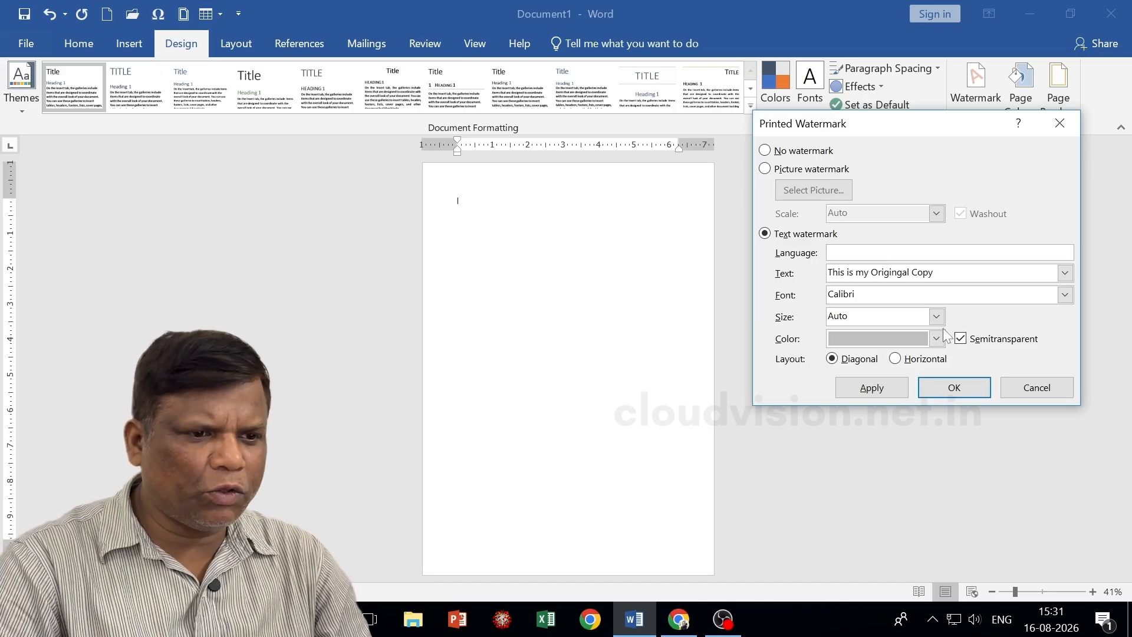
{"action": "left_click", "coordinate": [941, 394]}
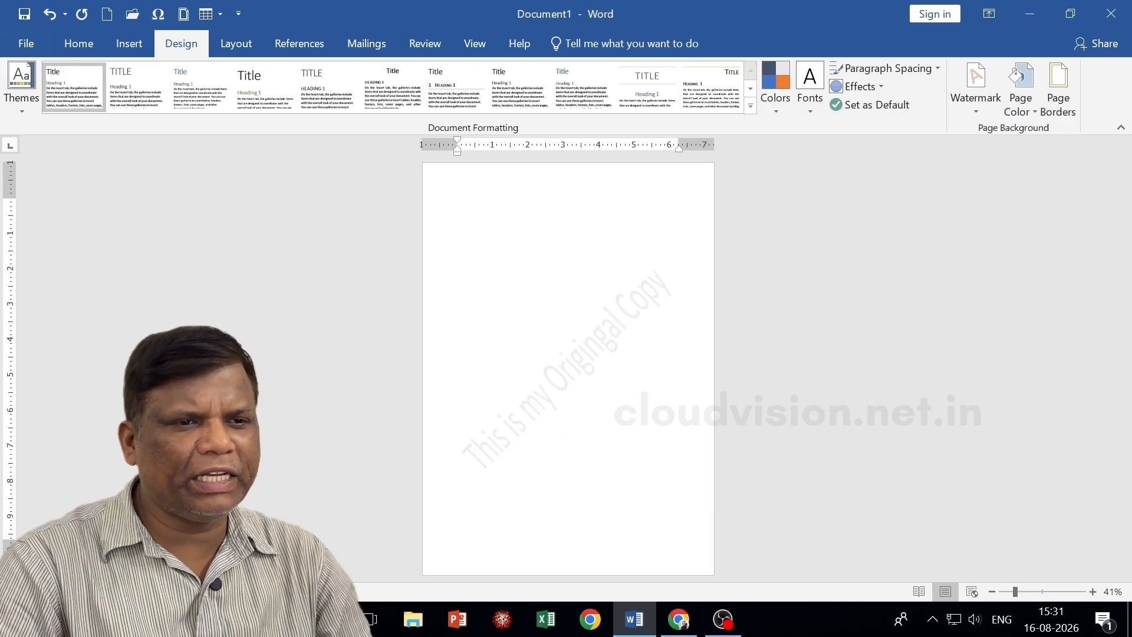
Replace the text watermark with a picture watermark using car1 from the for web folder, keeping Auto scale and Washout.
{"action": "left_click", "coordinate": [981, 91]}
{"action": "left_click", "coordinate": [783, 486]}
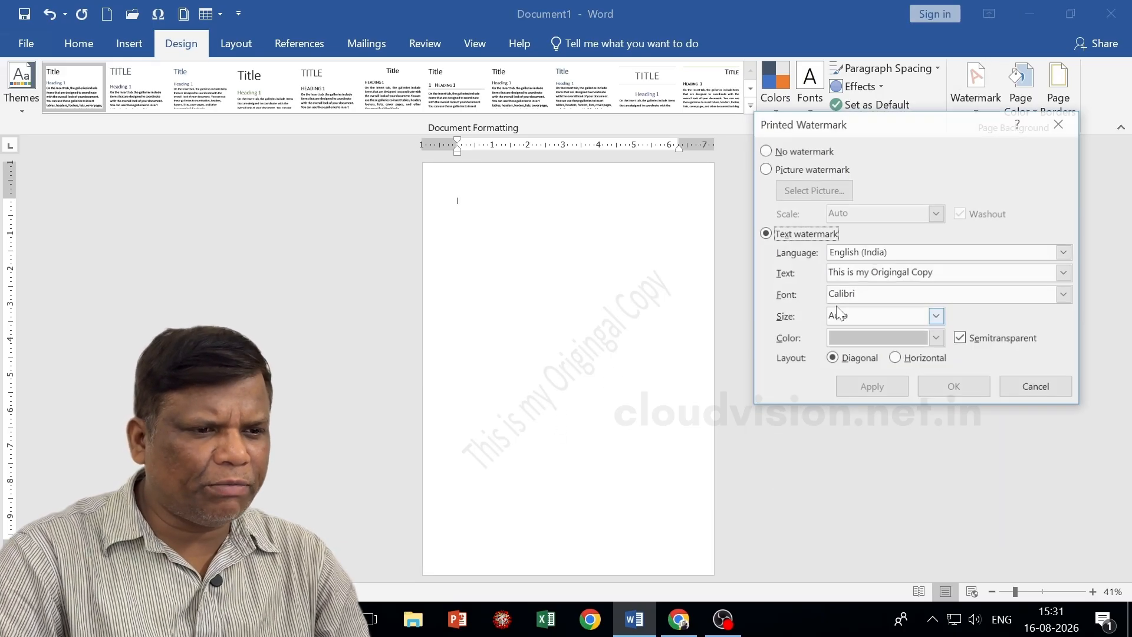
{"action": "left_click", "coordinate": [833, 172]}
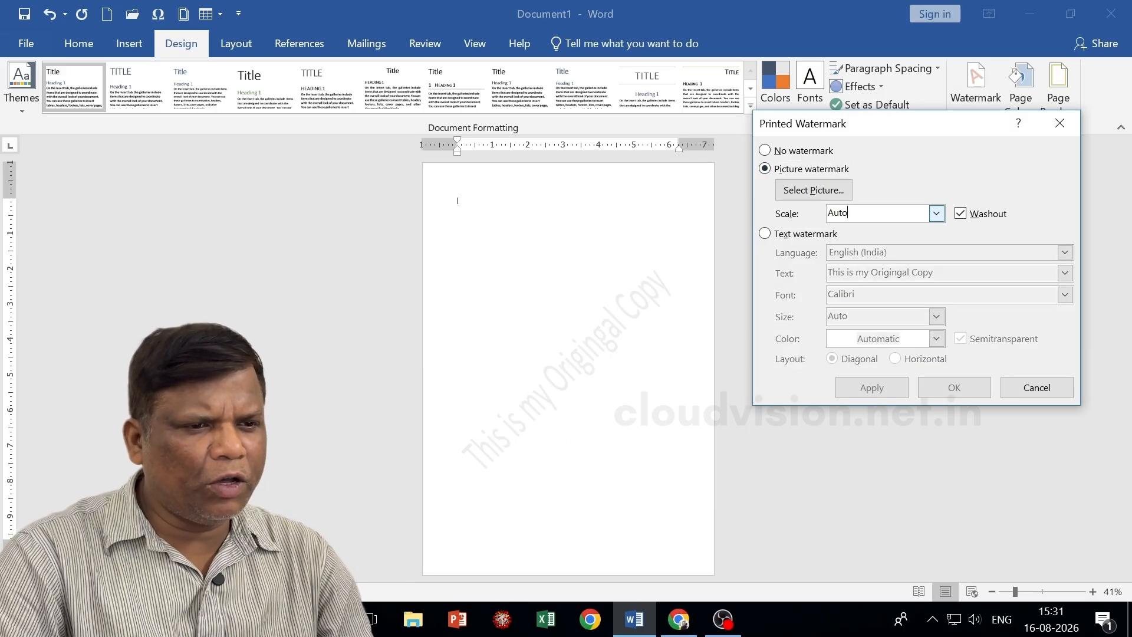
{"action": "left_click", "coordinate": [937, 213]}
{"action": "left_click", "coordinate": [905, 192]}
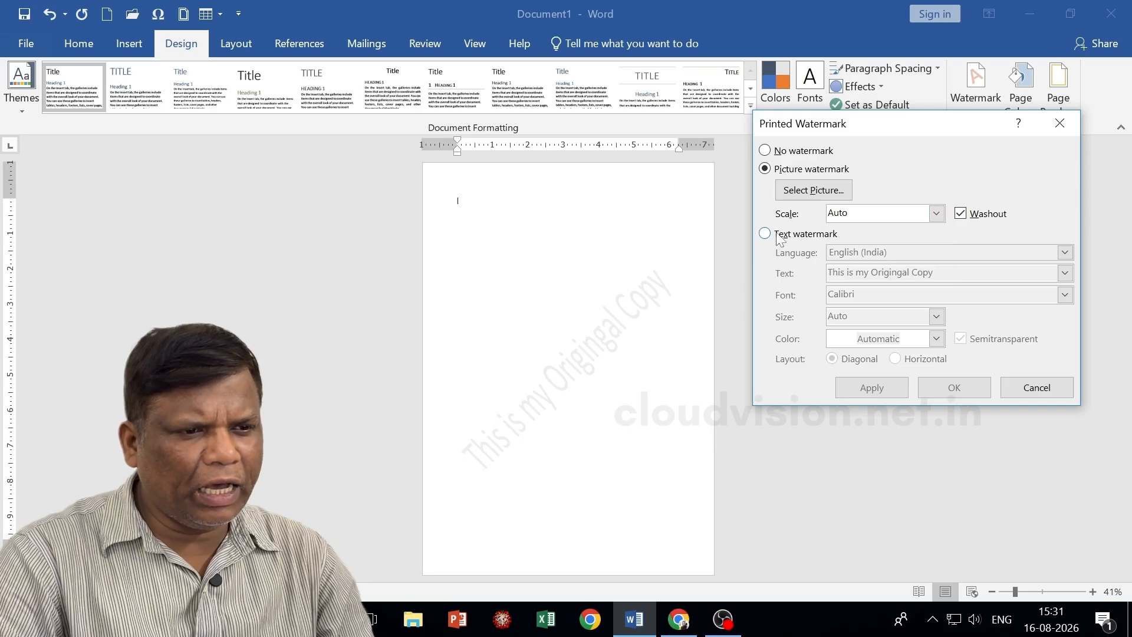
{"action": "left_click", "coordinate": [783, 235]}
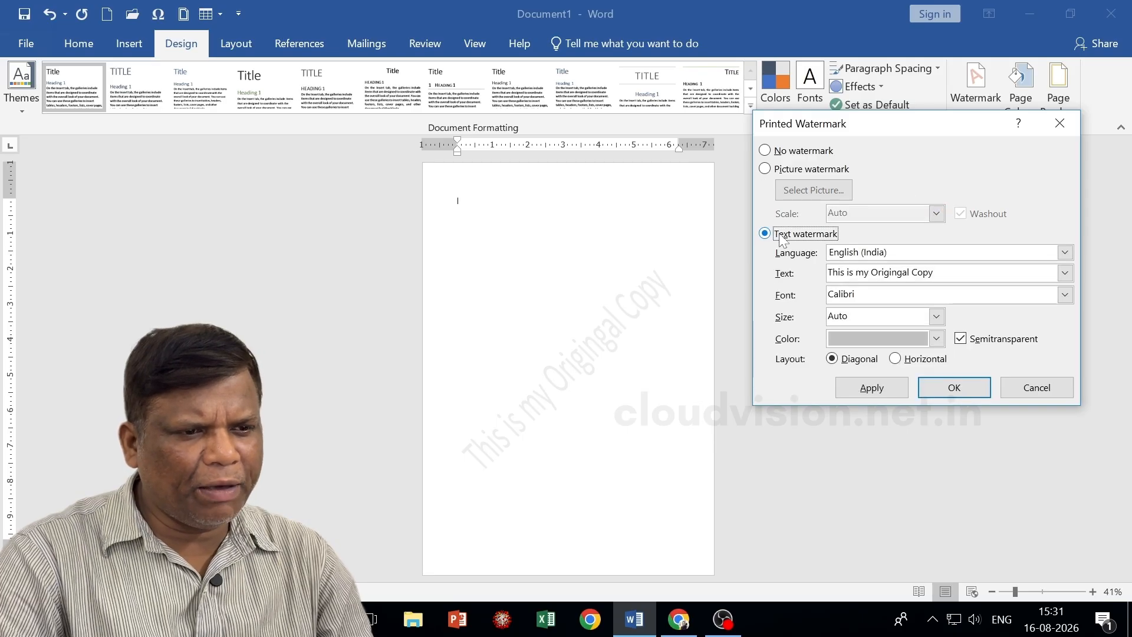
{"action": "left_click", "coordinate": [771, 169]}
{"action": "left_click", "coordinate": [800, 194]}
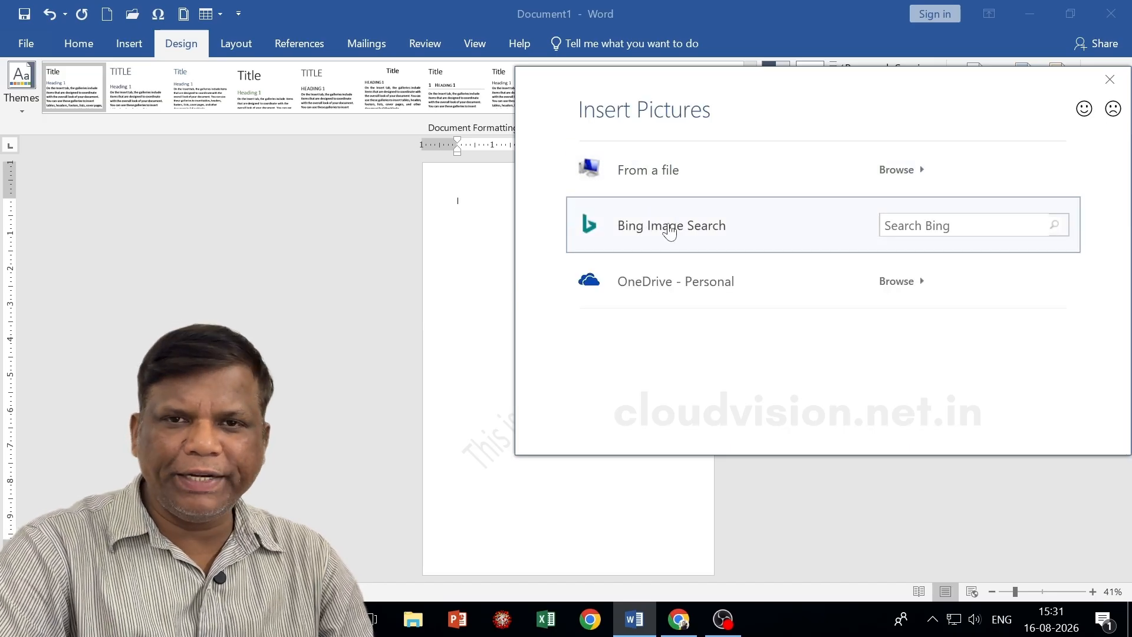
{"action": "left_click", "coordinate": [671, 177]}
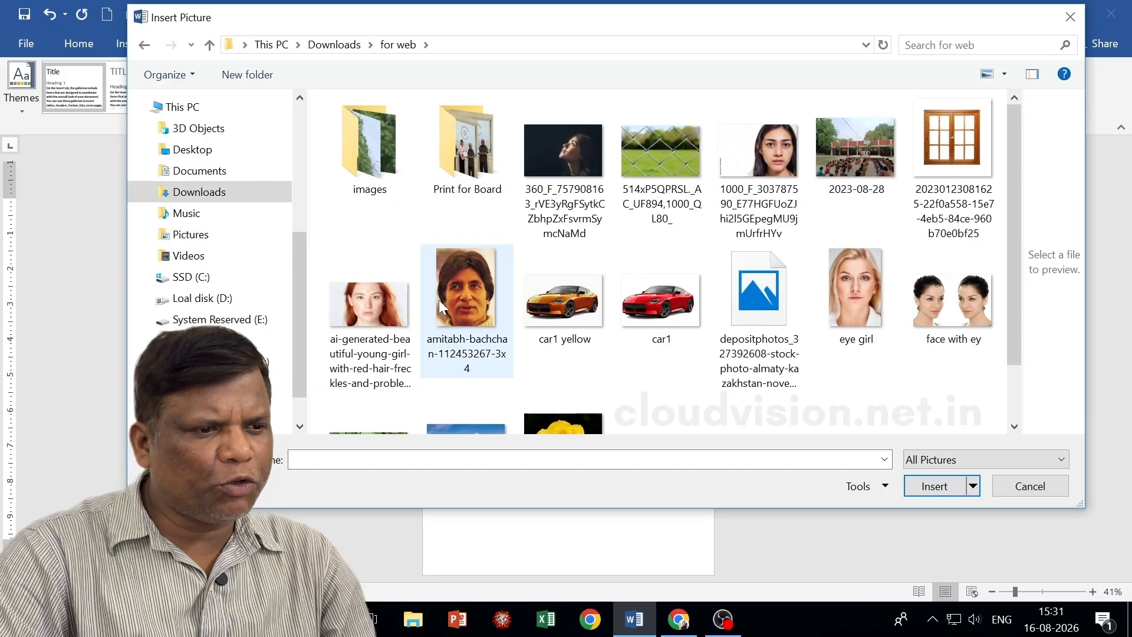
{"action": "left_click", "coordinate": [672, 321]}
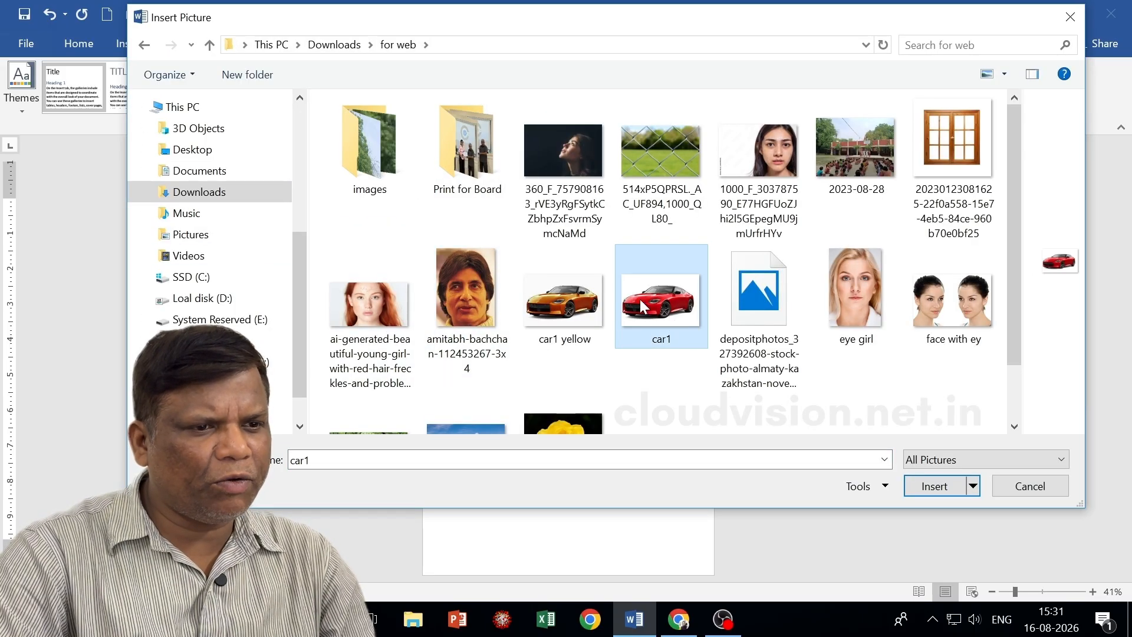
{"action": "left_click", "coordinate": [929, 486]}
{"action": "left_click", "coordinate": [955, 388]}
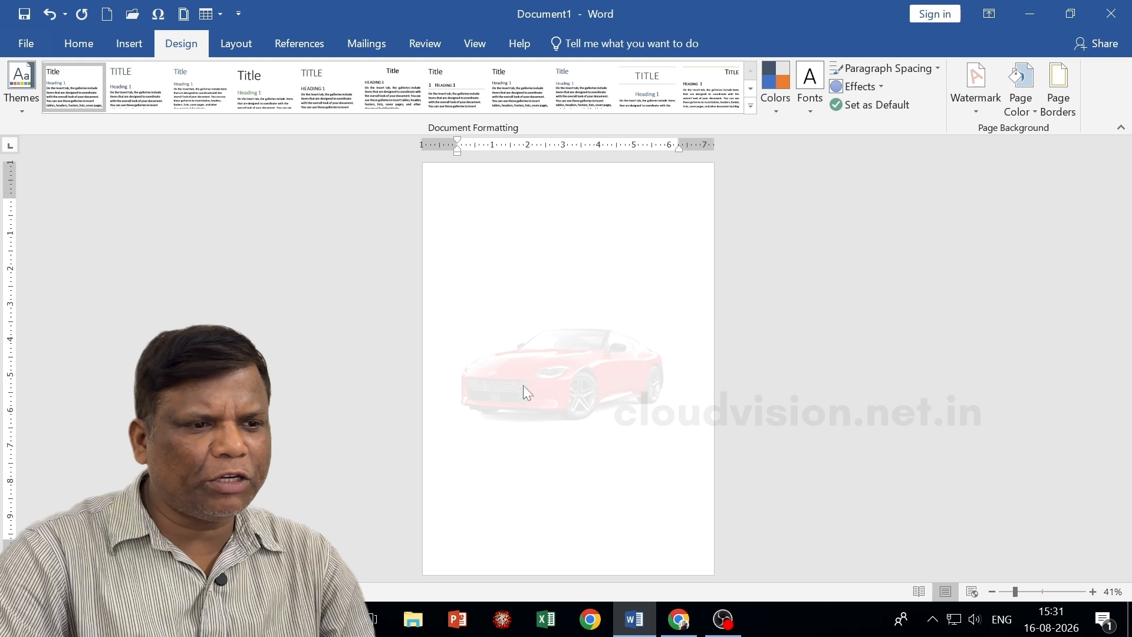
Switch the custom watermark from picture to text and enter "Cloud Vision Computer Learning Insitute" as its text.
{"action": "left_click", "coordinate": [976, 88]}
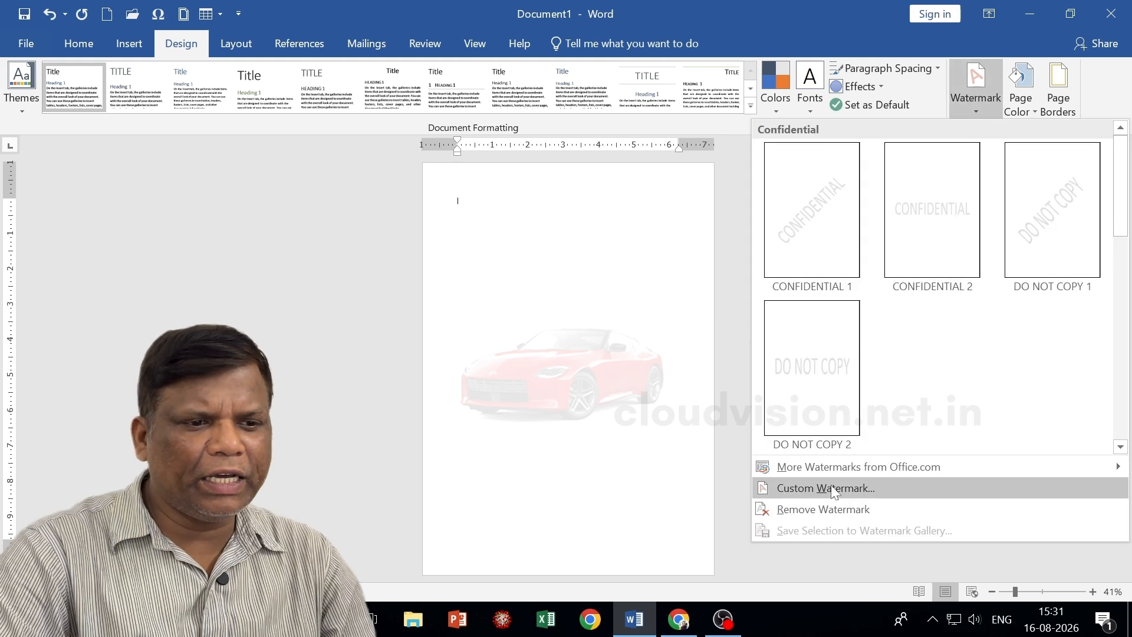
{"action": "left_click", "coordinate": [823, 490]}
{"action": "left_click", "coordinate": [801, 193]}
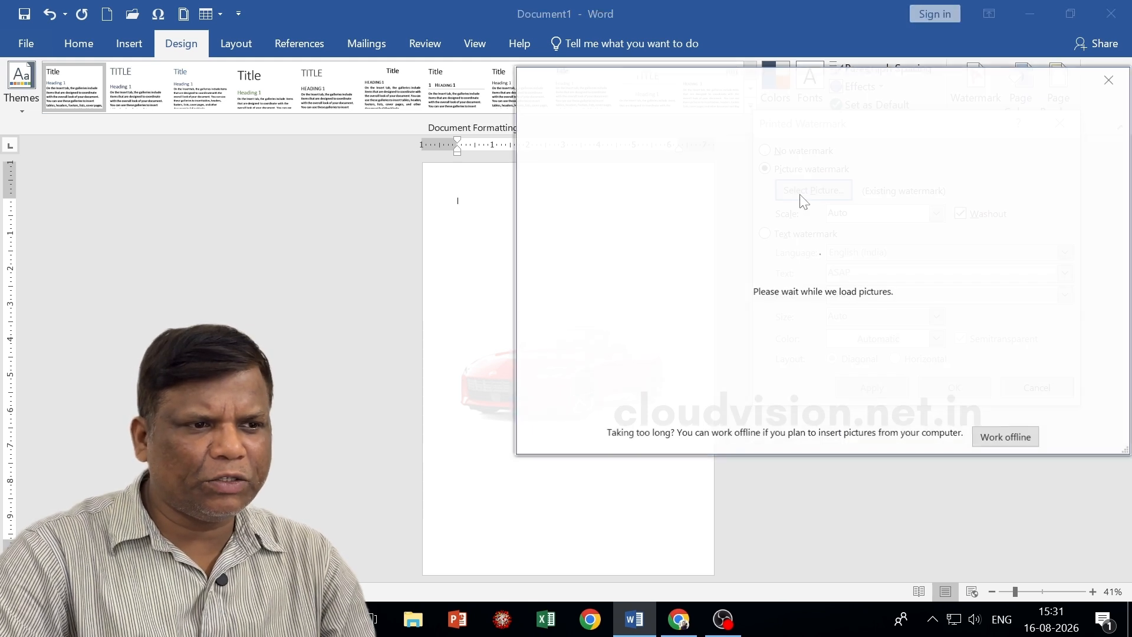
{"action": "left_click", "coordinate": [1110, 79]}
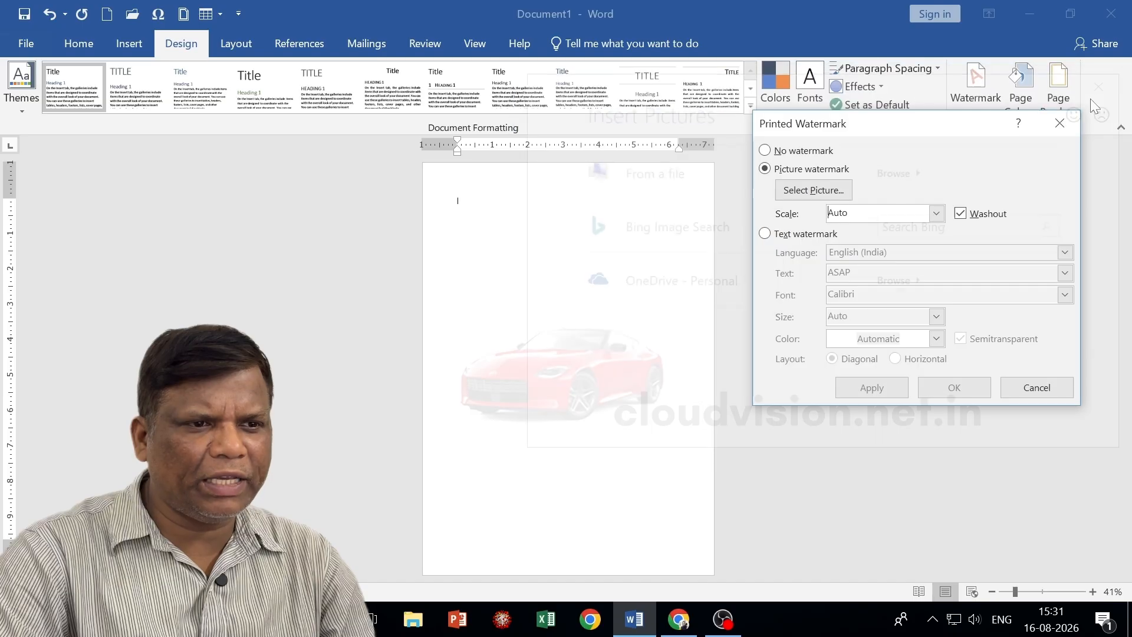
{"action": "left_click", "coordinate": [783, 153]}
{"action": "left_click", "coordinate": [791, 236]}
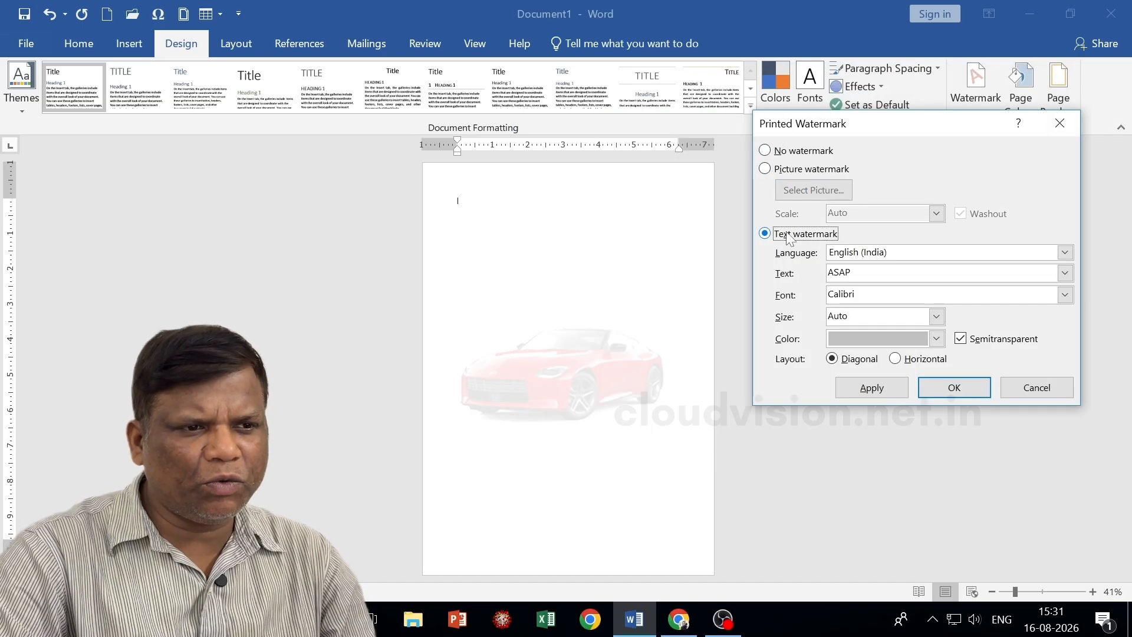
{"action": "left_click", "coordinate": [856, 272]}
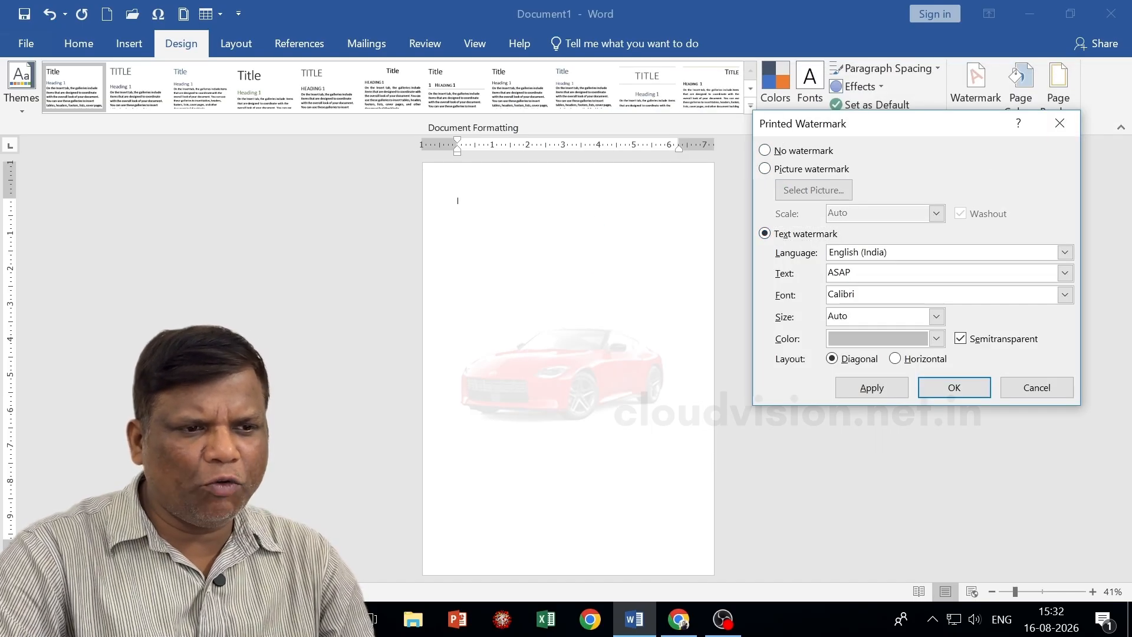
{"action": "key", "text": "ctrl+a"}
{"action": "type", "text": "Cloud"}
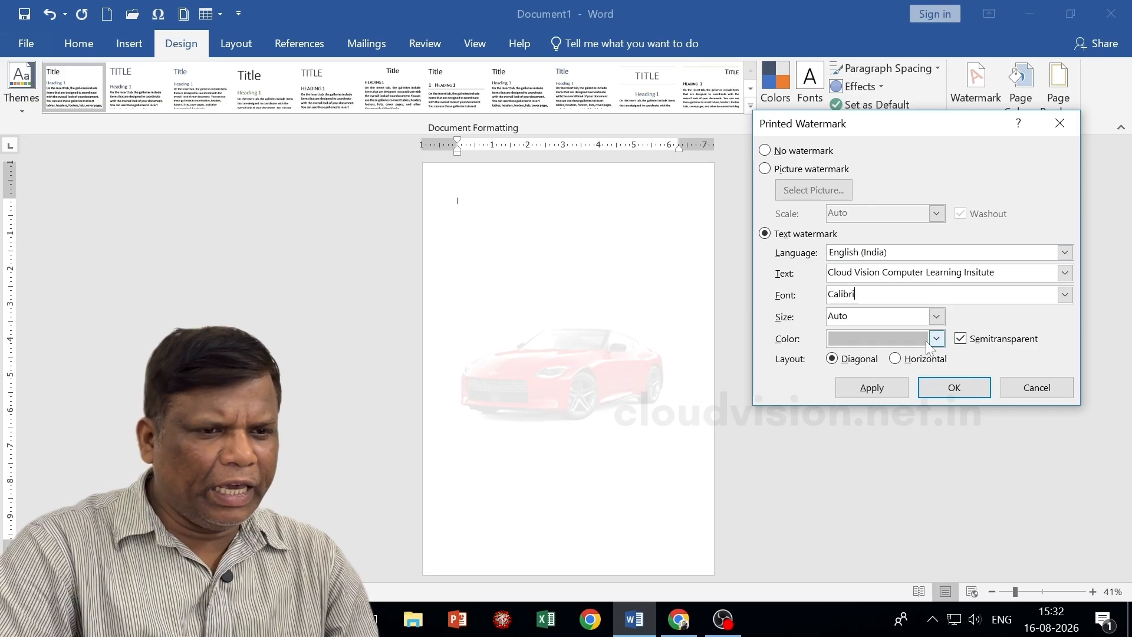
Keep the Calibri font for the text watermark and apply it to the page at size 54.
{"action": "left_click", "coordinate": [1071, 299]}
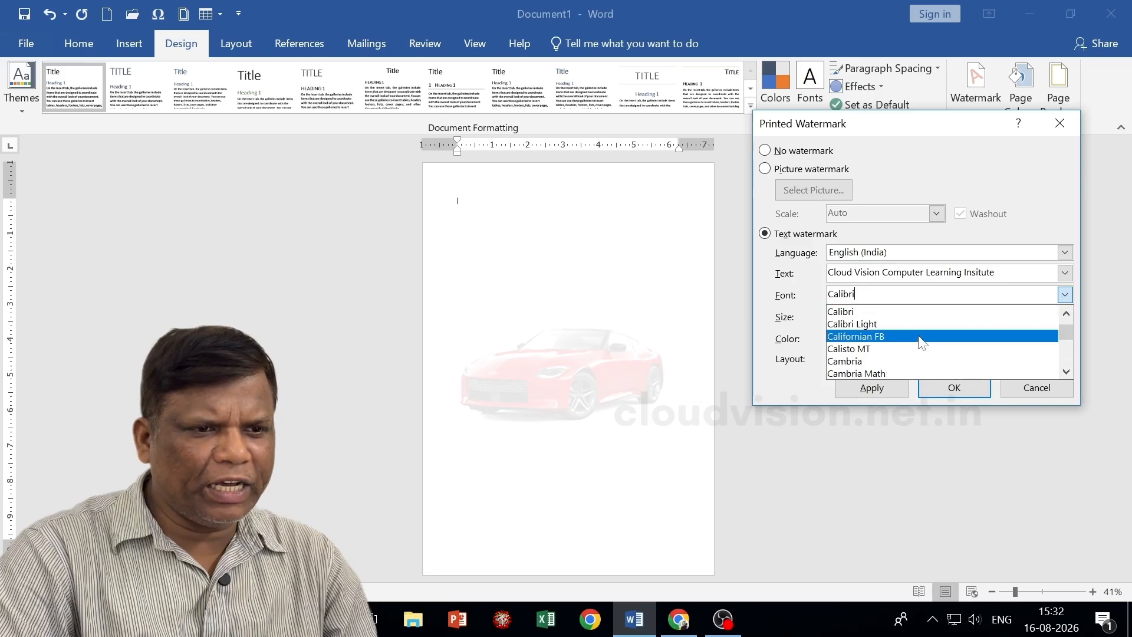
{"action": "left_click", "coordinate": [1012, 186]}
{"action": "left_click", "coordinate": [937, 317]}
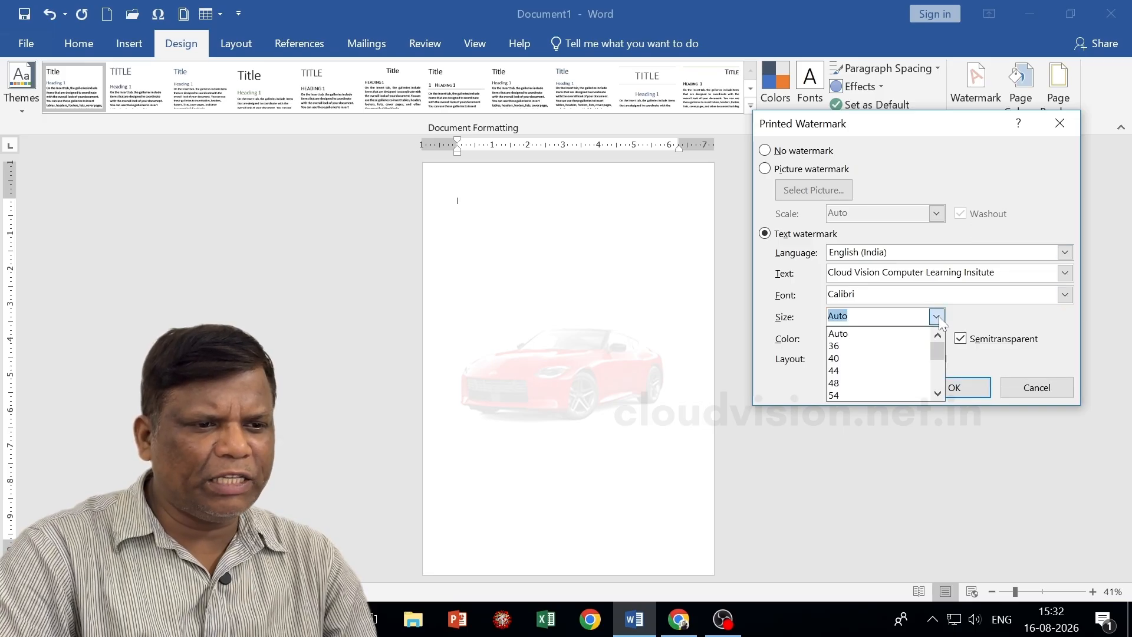
{"action": "left_click", "coordinate": [837, 394]}
{"action": "left_click", "coordinate": [872, 387]}
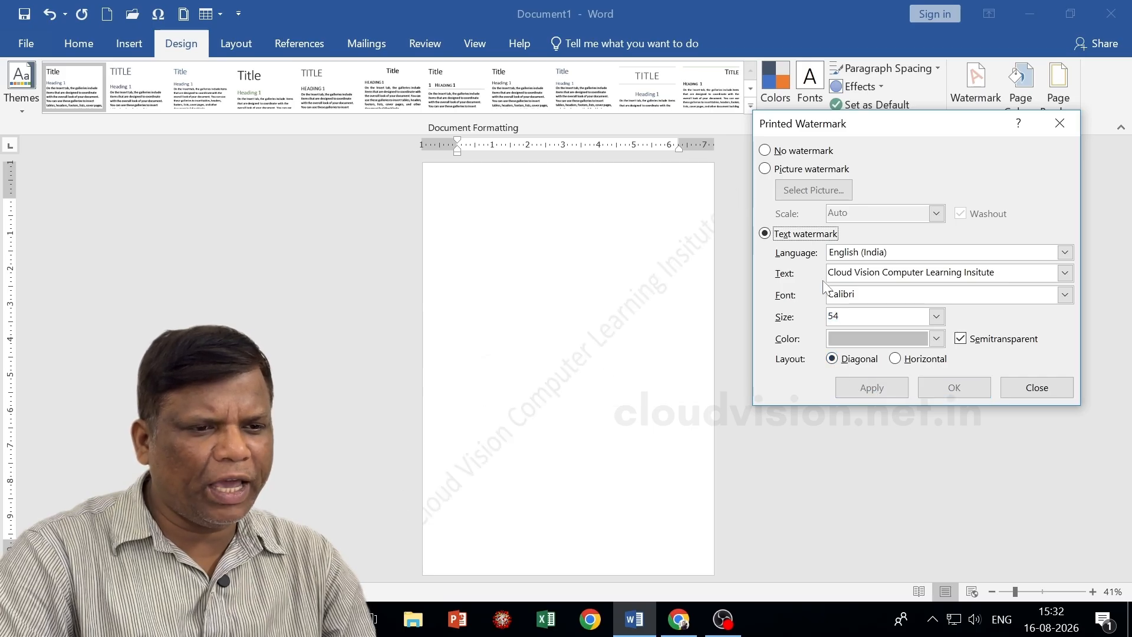
Reduce the text watermark to size 36 and apply it to the page.
{"action": "left_click", "coordinate": [936, 317]}
{"action": "left_click", "coordinate": [834, 346]}
{"action": "left_click", "coordinate": [871, 387]}
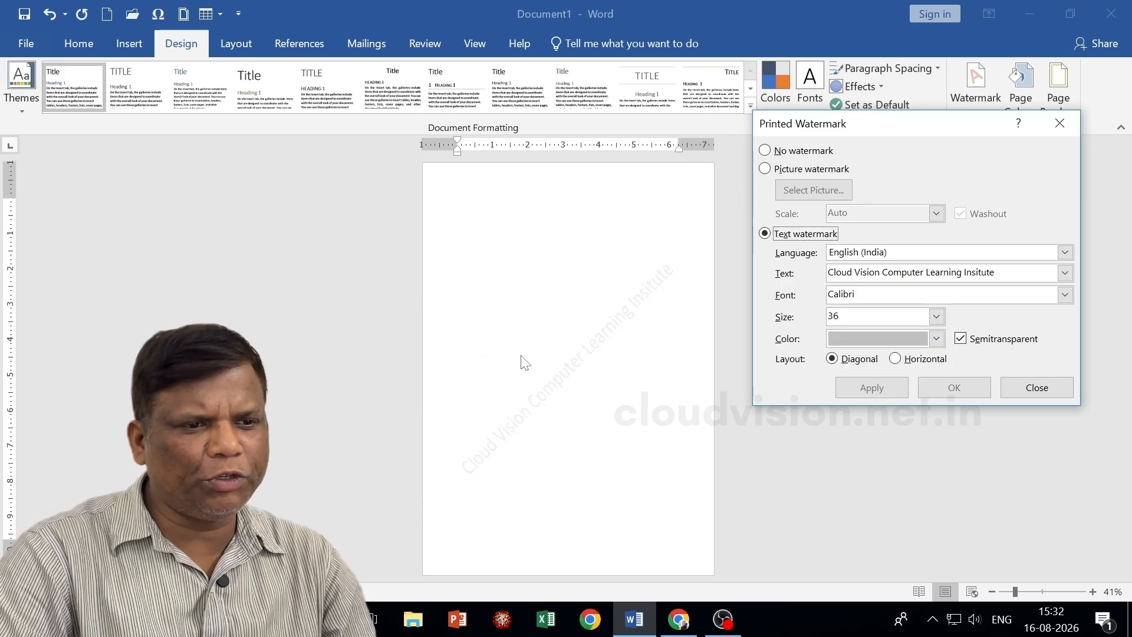
Shorten the watermark text to "Cloud Vision" and apply it at size 54.
{"action": "left_click", "coordinate": [921, 273]}
{"action": "key", "text": "shift+End"}
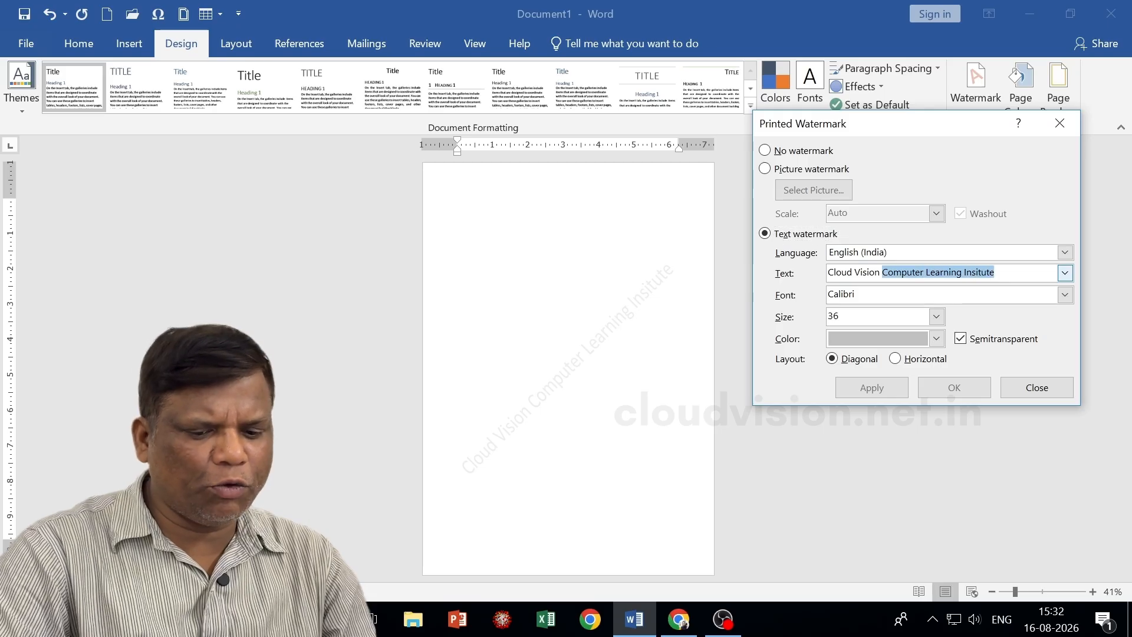
{"action": "key", "text": "BackSpace"}
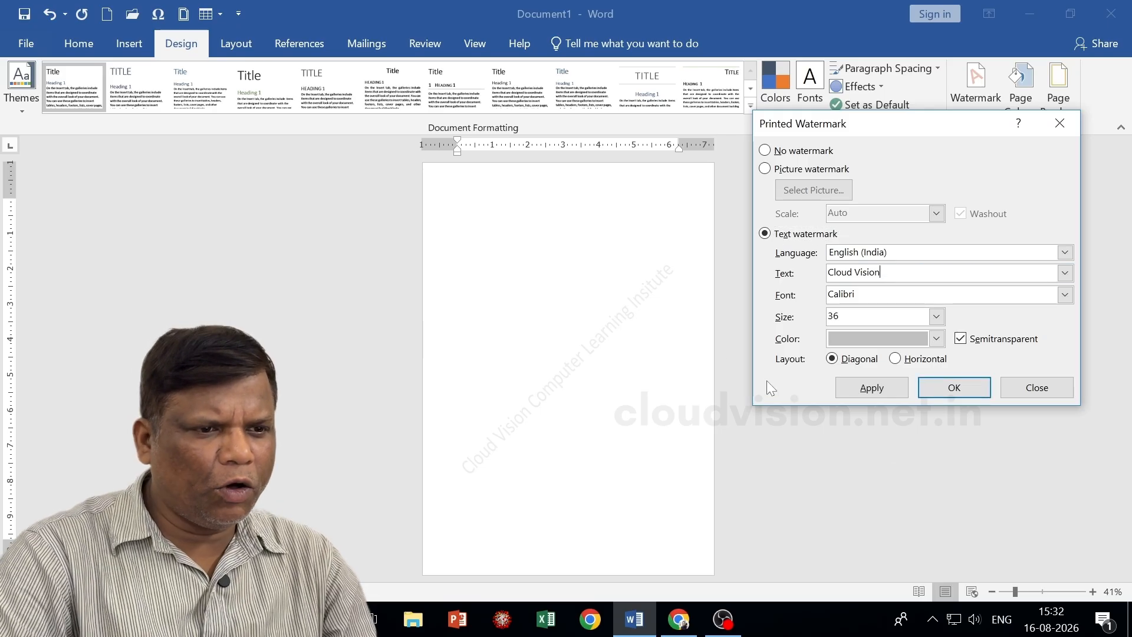
{"action": "left_click", "coordinate": [937, 317]}
{"action": "left_click", "coordinate": [840, 395]}
{"action": "left_click", "coordinate": [859, 389]}
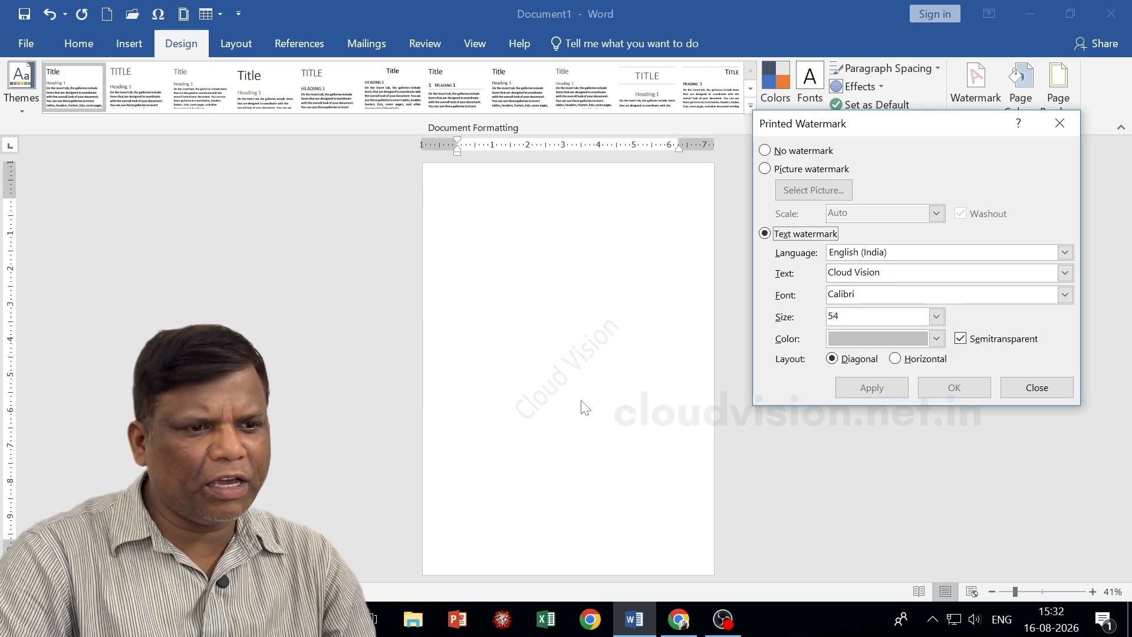
Change the "Cloud Vision" watermark's colour to dark orange and confirm the watermark settings.
{"action": "left_click", "coordinate": [936, 339]}
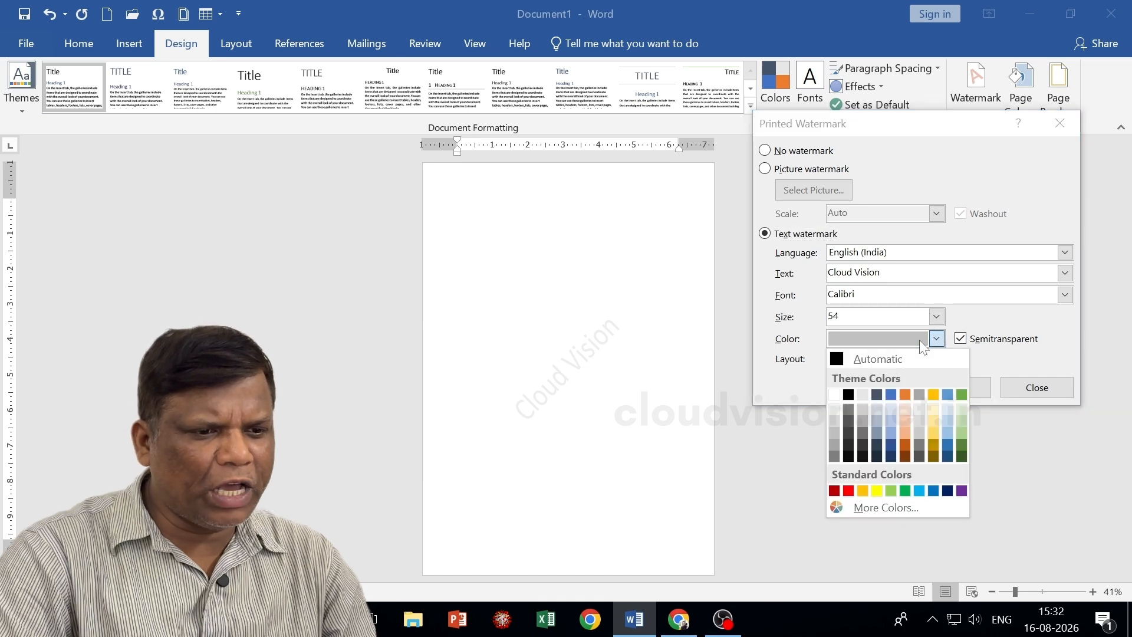
{"action": "left_click", "coordinate": [906, 444]}
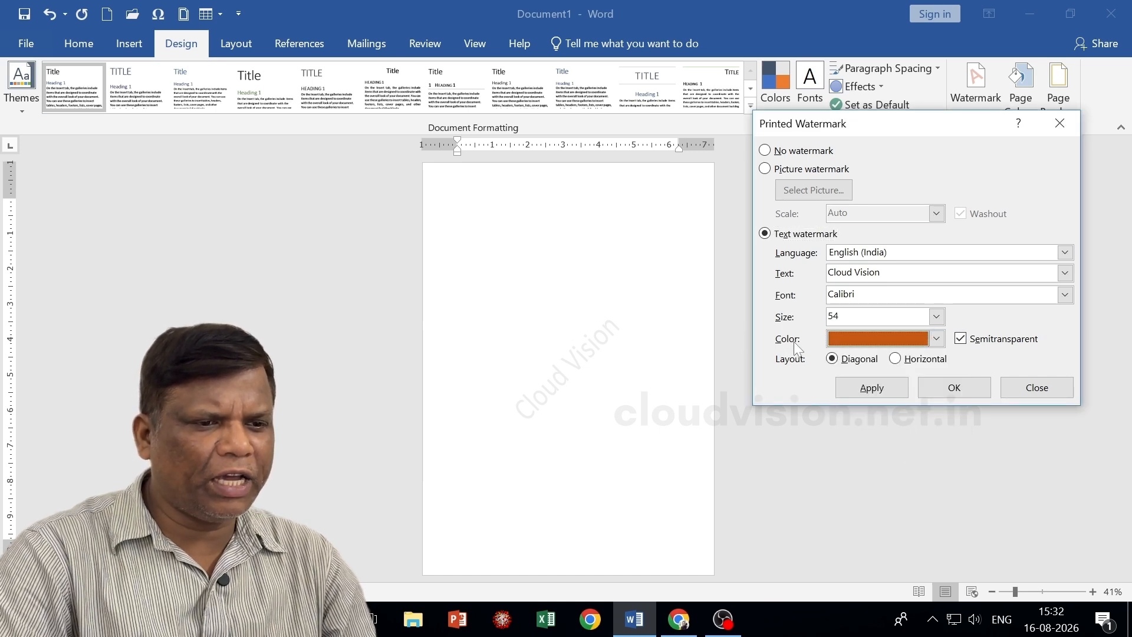
{"action": "left_click", "coordinate": [932, 388]}
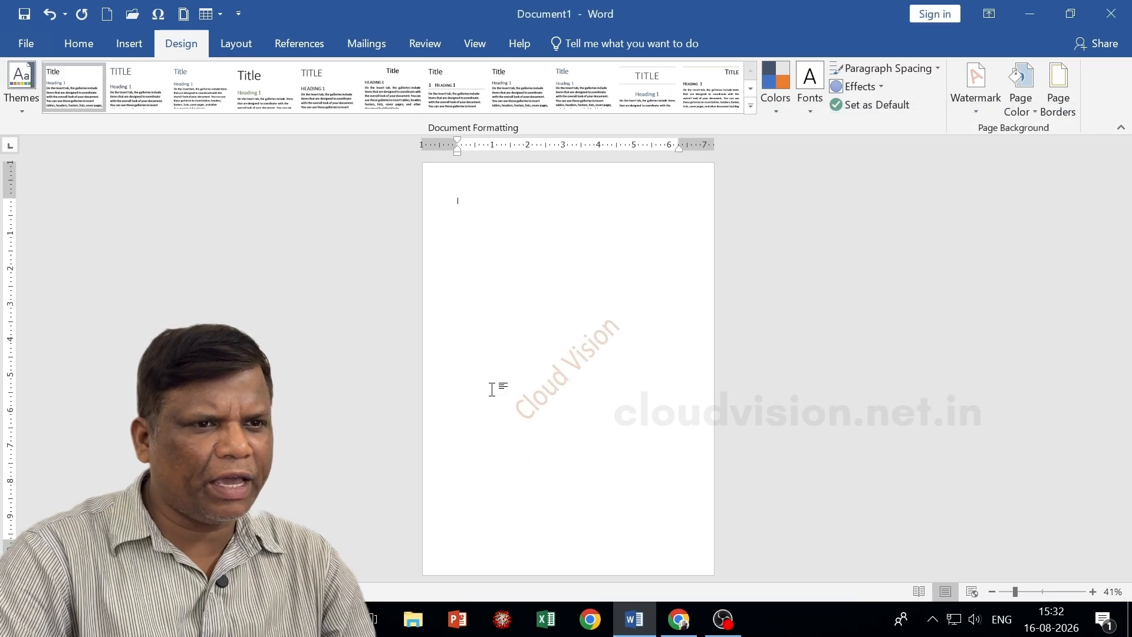
Change the "Cloud Vision" watermark to size 36 with a light blue colour and apply it.
{"action": "left_click", "coordinate": [975, 103]}
{"action": "left_click", "coordinate": [850, 483]}
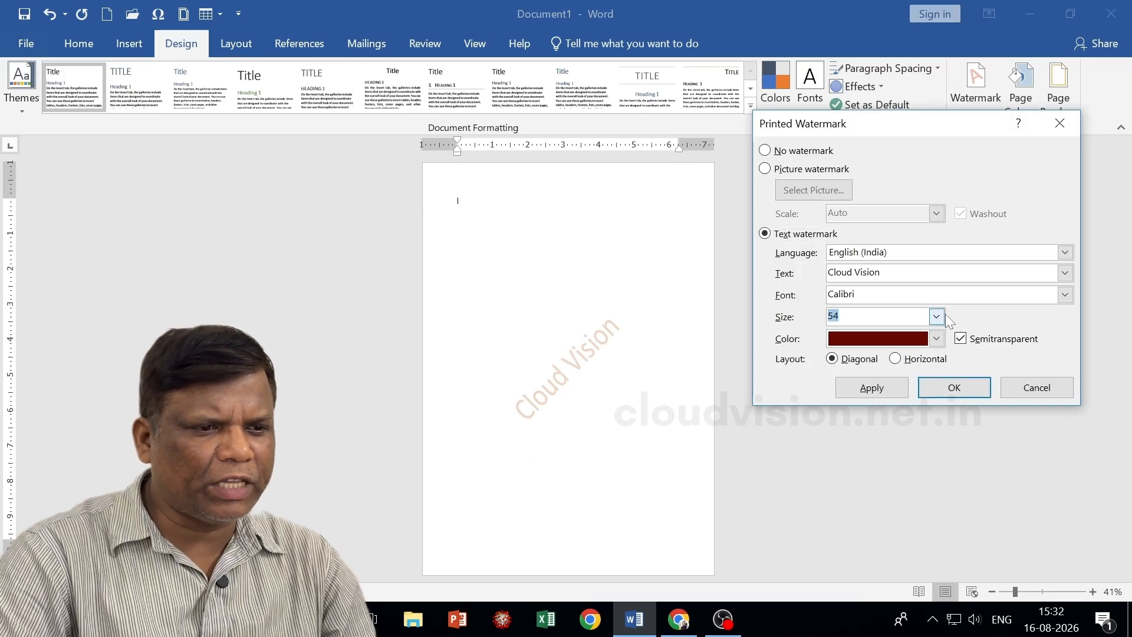
{"action": "left_click", "coordinate": [936, 316]}
{"action": "left_click", "coordinate": [856, 343]}
{"action": "left_click", "coordinate": [878, 340]}
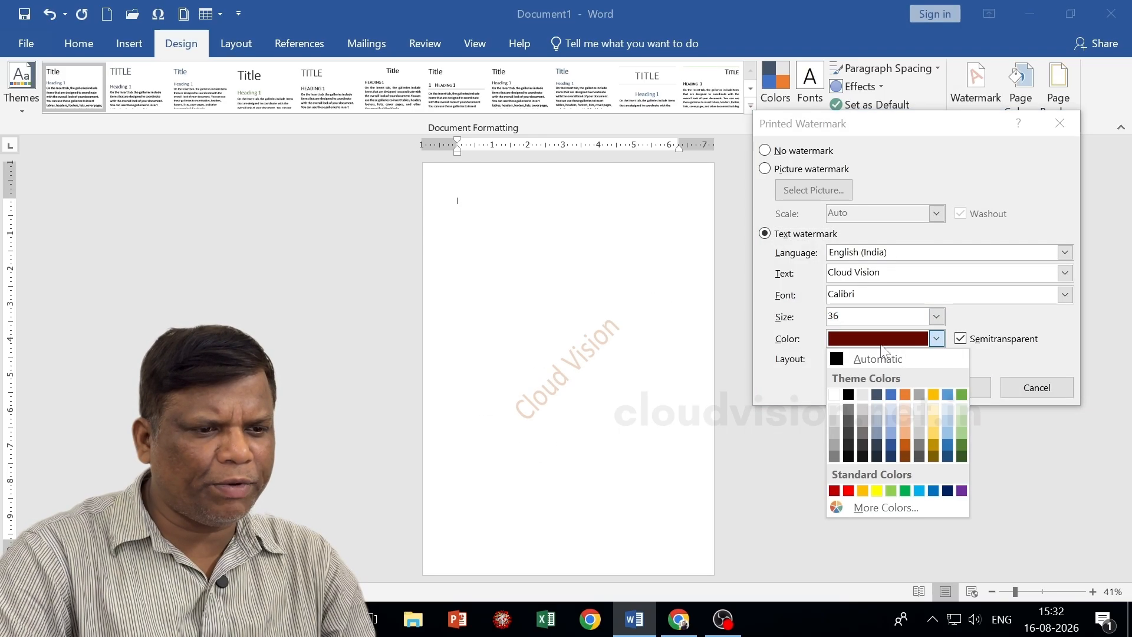
{"action": "left_click", "coordinate": [890, 424]}
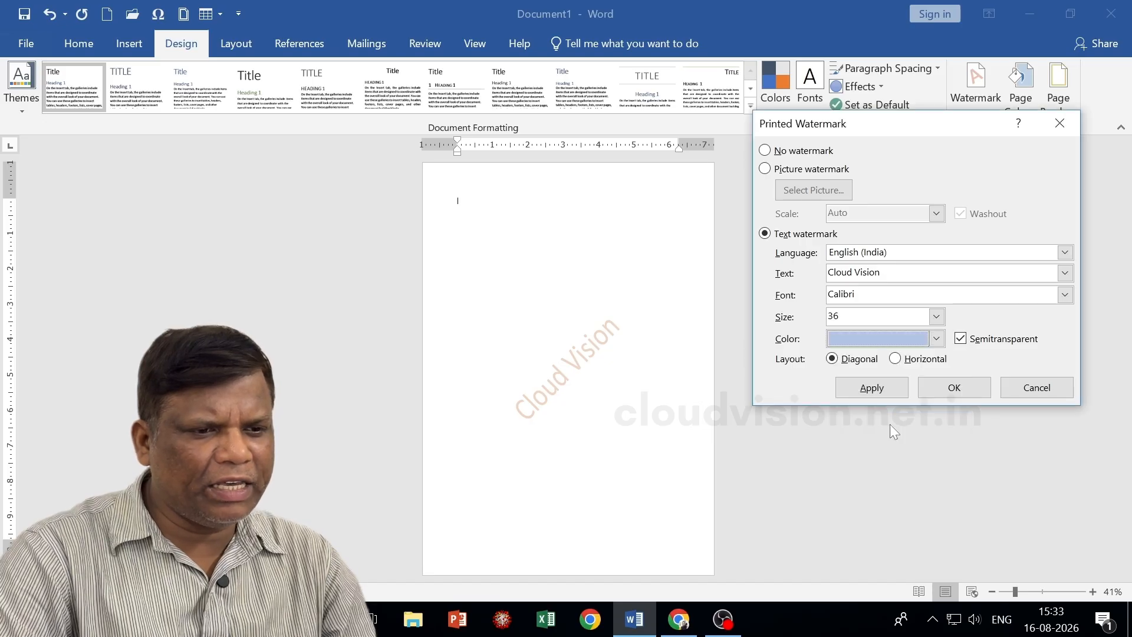
{"action": "left_click", "coordinate": [872, 387]}
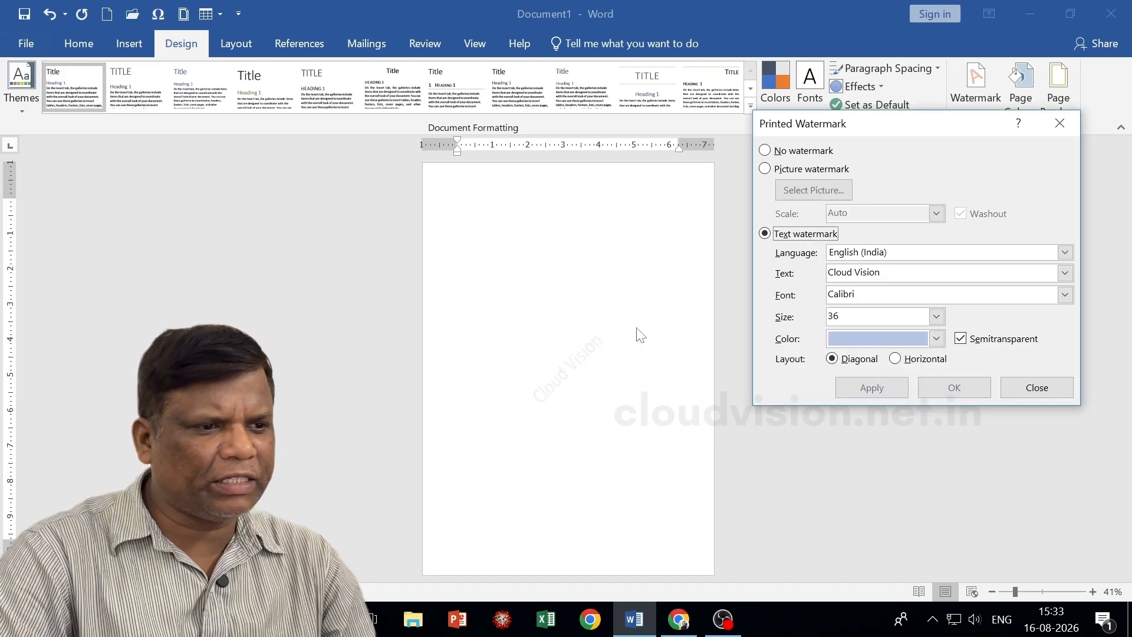
Apply the ready-made text CONFIDENTIAL as the watermark at size 54 and close the watermark settings.
{"action": "left_click", "coordinate": [1065, 273]}
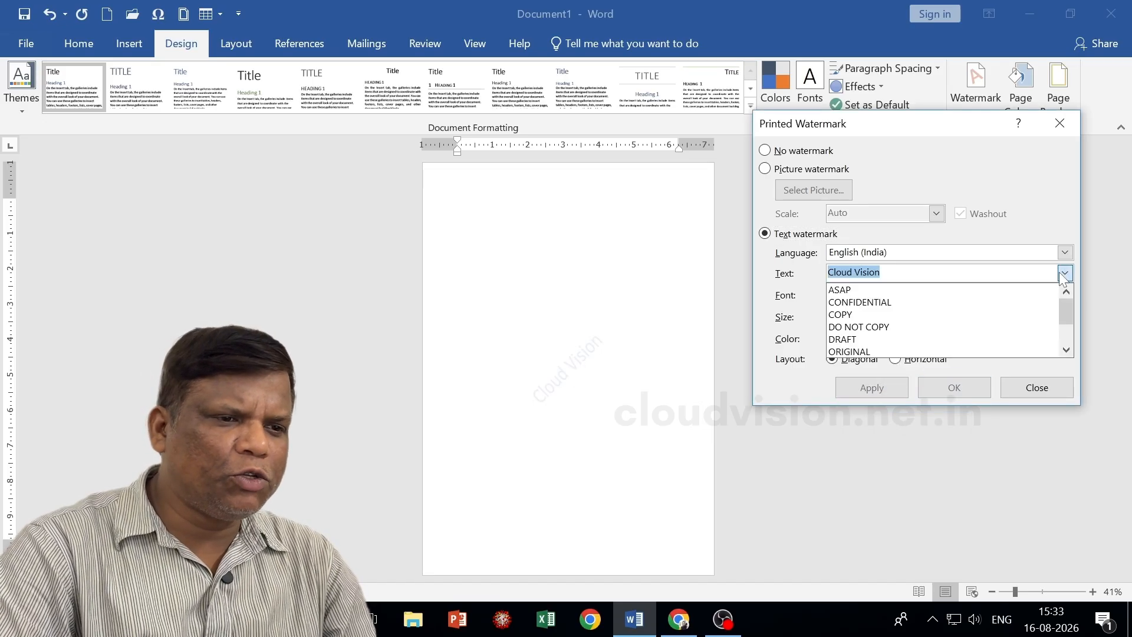
{"action": "left_click", "coordinate": [873, 298]}
{"action": "left_click", "coordinate": [884, 317]}
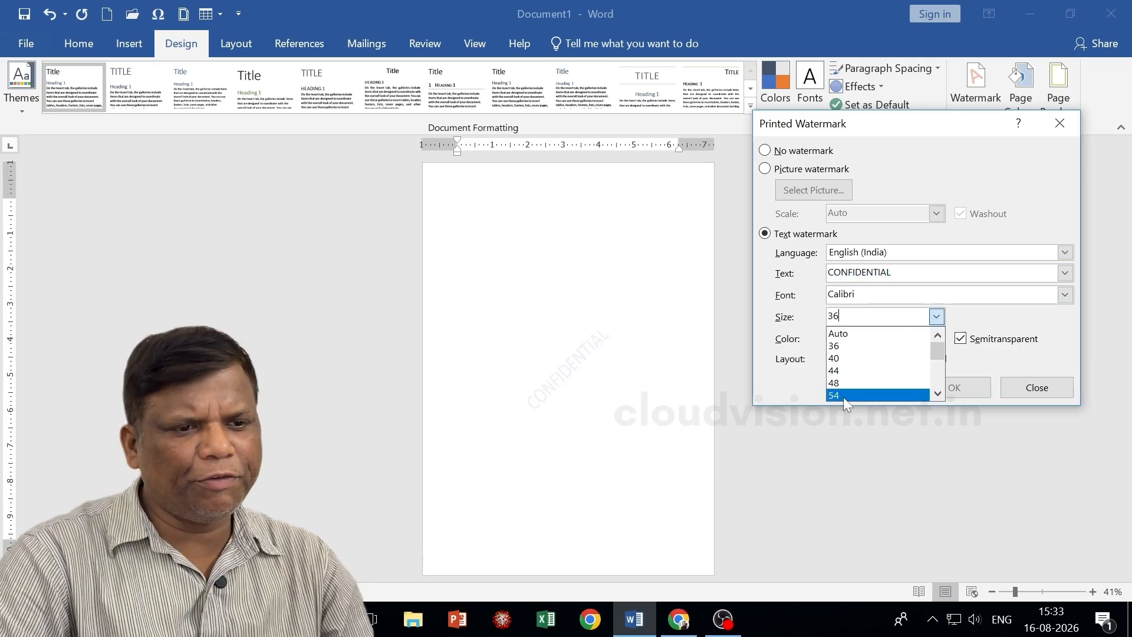
{"action": "left_click", "coordinate": [843, 397]}
{"action": "left_click", "coordinate": [873, 387]}
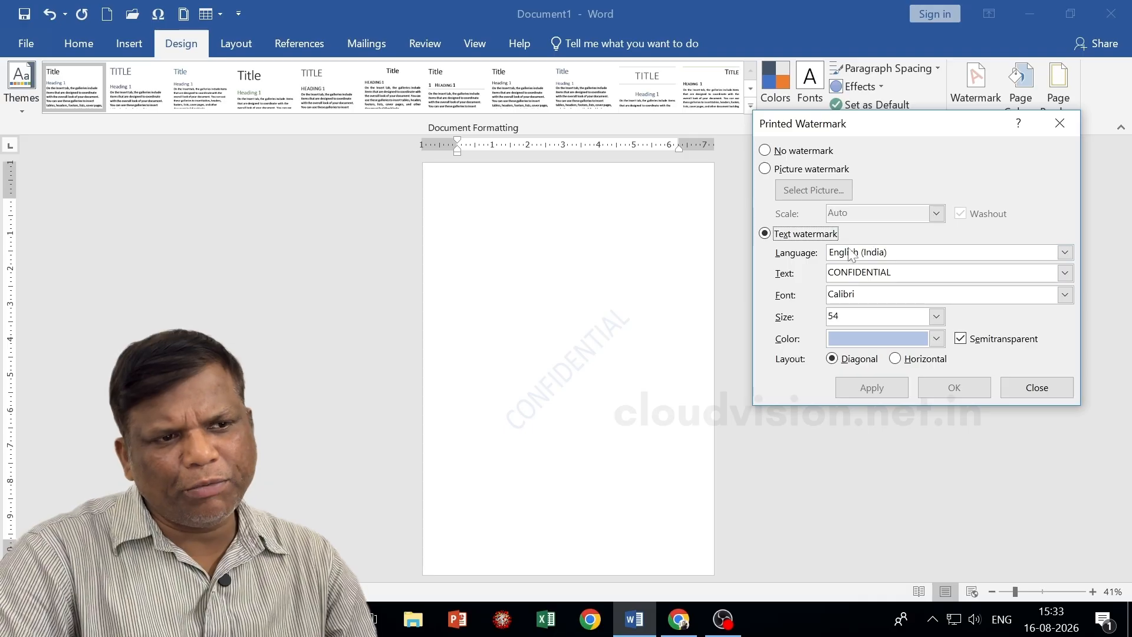
{"action": "left_click", "coordinate": [1038, 389]}
Remove the light blue CONFIDENTIAL watermark by applying No watermark in the custom watermark settings.
{"action": "left_click", "coordinate": [976, 86]}
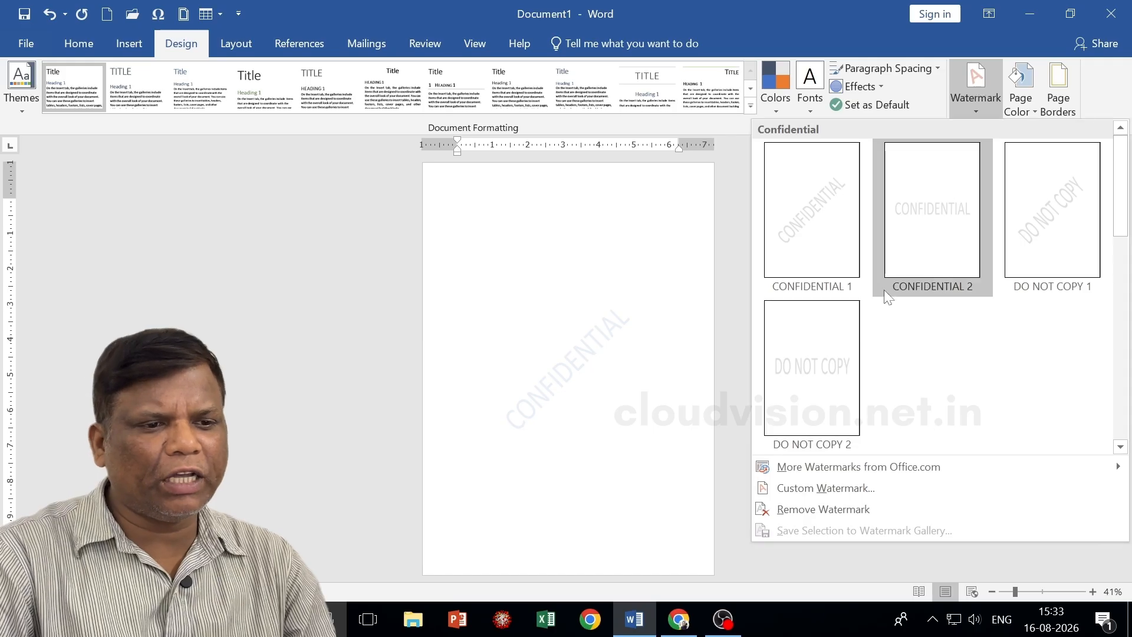
{"action": "left_click", "coordinate": [844, 493]}
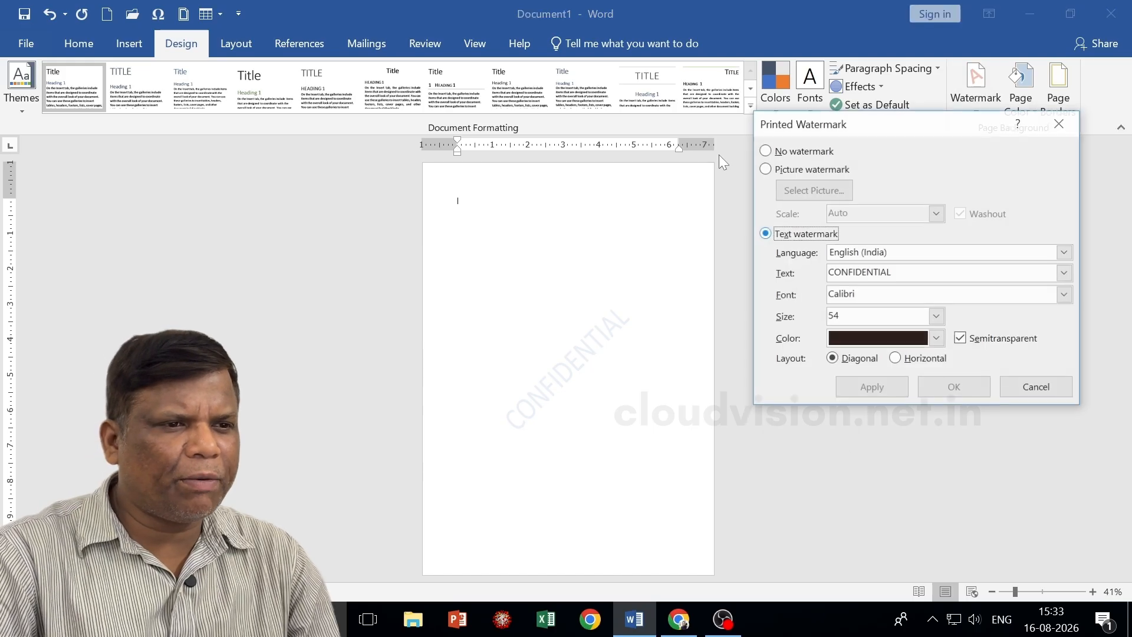
{"action": "left_click", "coordinate": [799, 151]}
{"action": "left_click", "coordinate": [879, 388]}
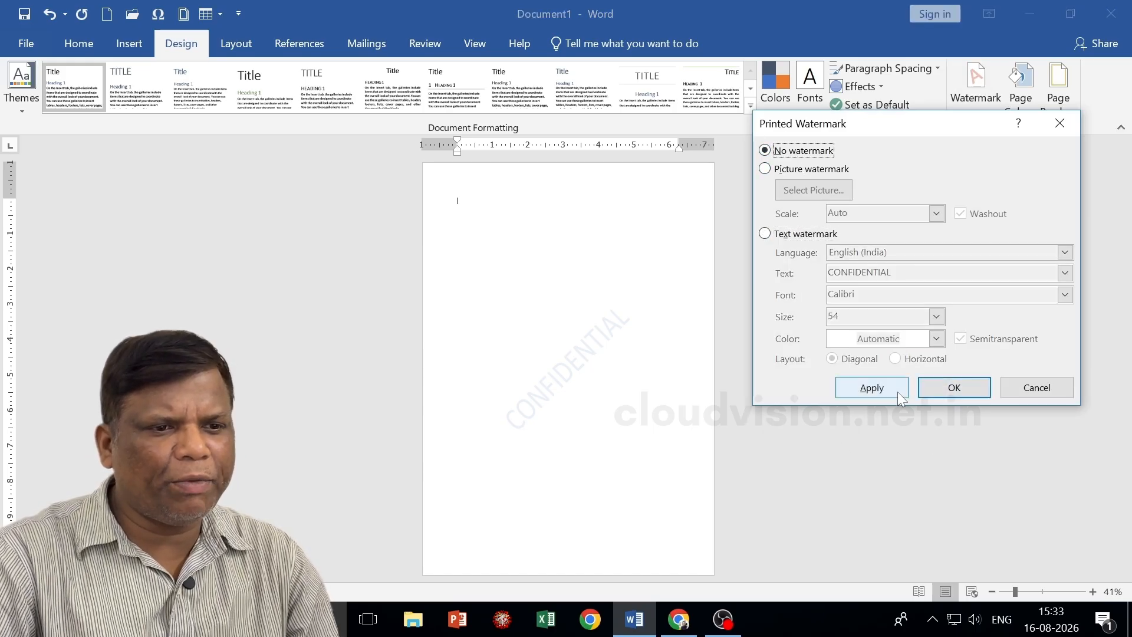
{"action": "left_click", "coordinate": [1038, 387]}
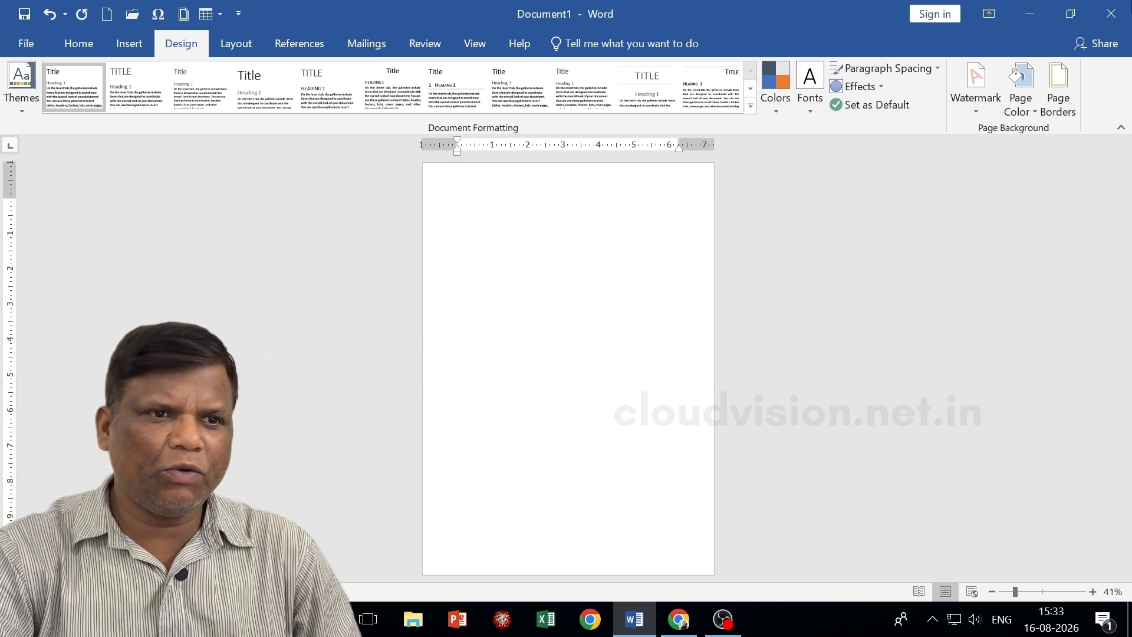
Apply a pale gold theme colour to the page and replace it with a light orange page colour.
{"action": "left_click", "coordinate": [1021, 88]}
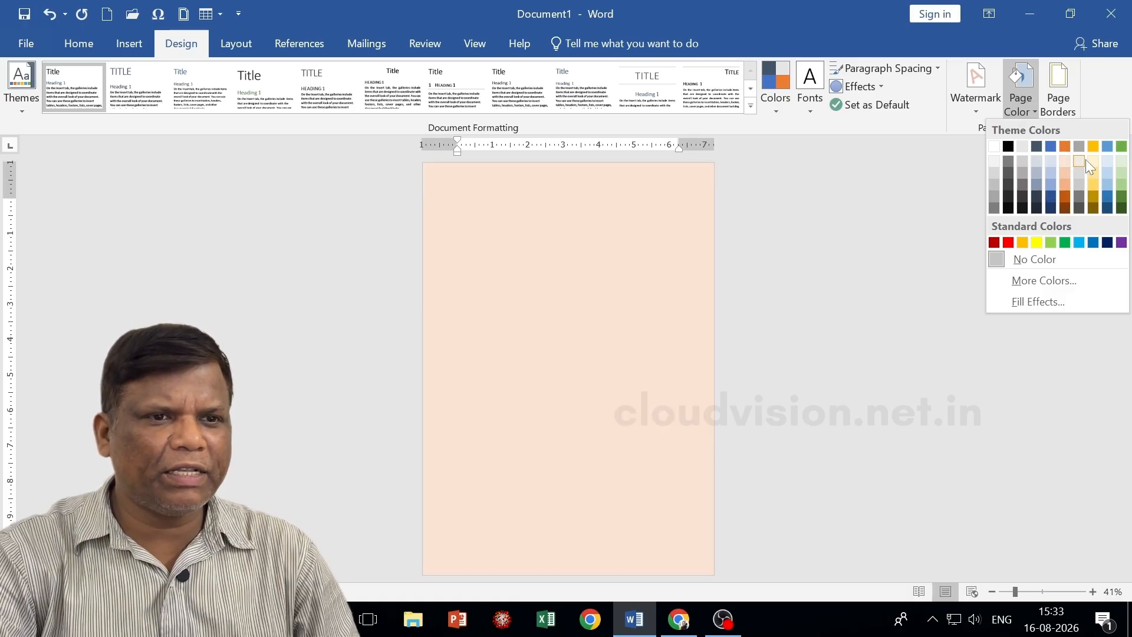
{"action": "left_click", "coordinate": [1104, 167]}
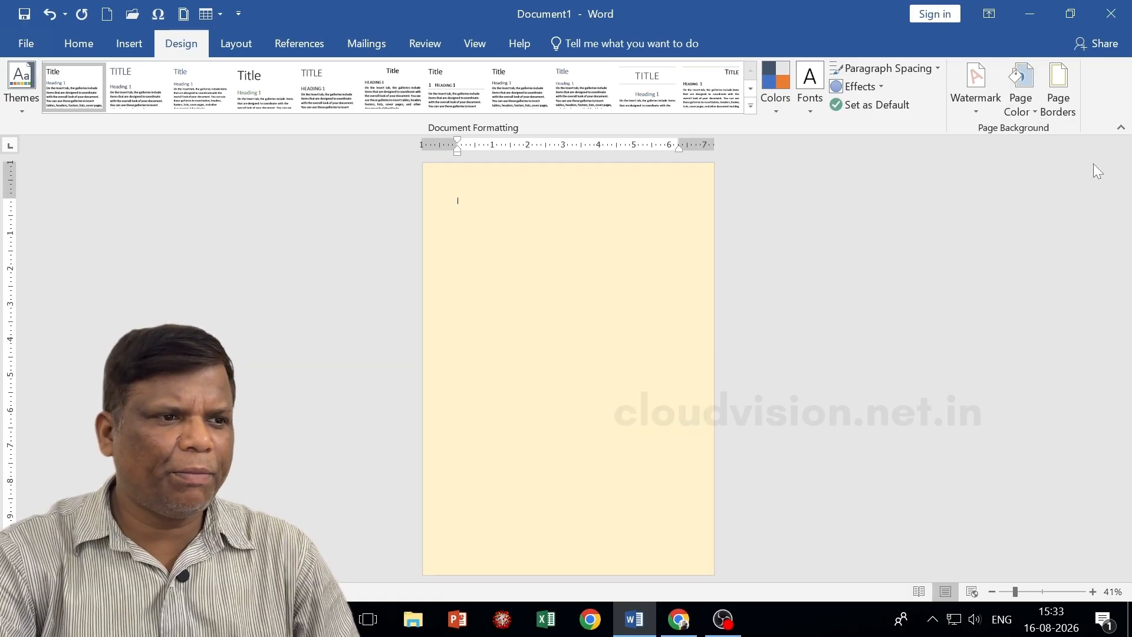
{"action": "left_click", "coordinate": [1032, 94]}
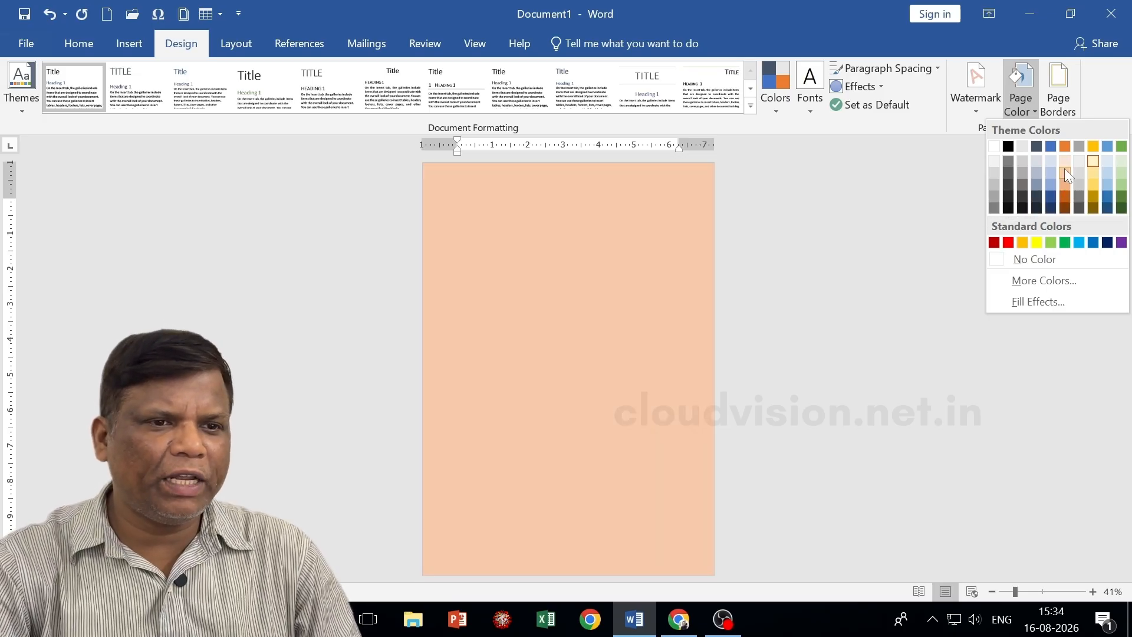
{"action": "left_click", "coordinate": [1064, 169]}
Look at the standard and custom colour choices for the page colour and cancel without changing it.
{"action": "left_click", "coordinate": [1013, 99]}
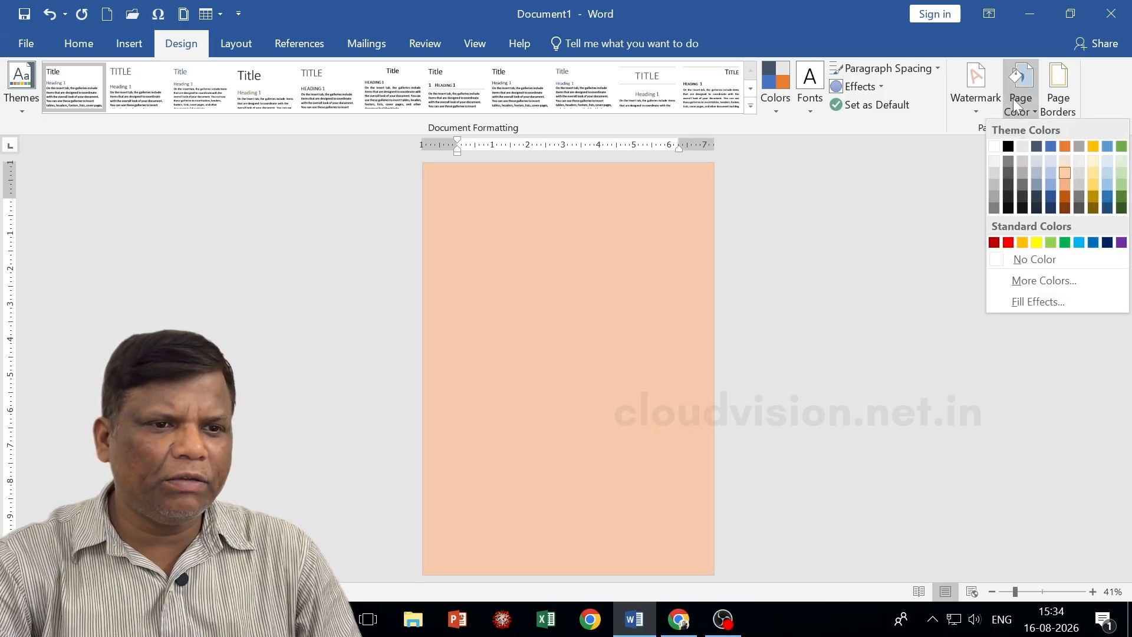
{"action": "left_click", "coordinate": [1055, 282]}
{"action": "left_click", "coordinate": [375, 141]}
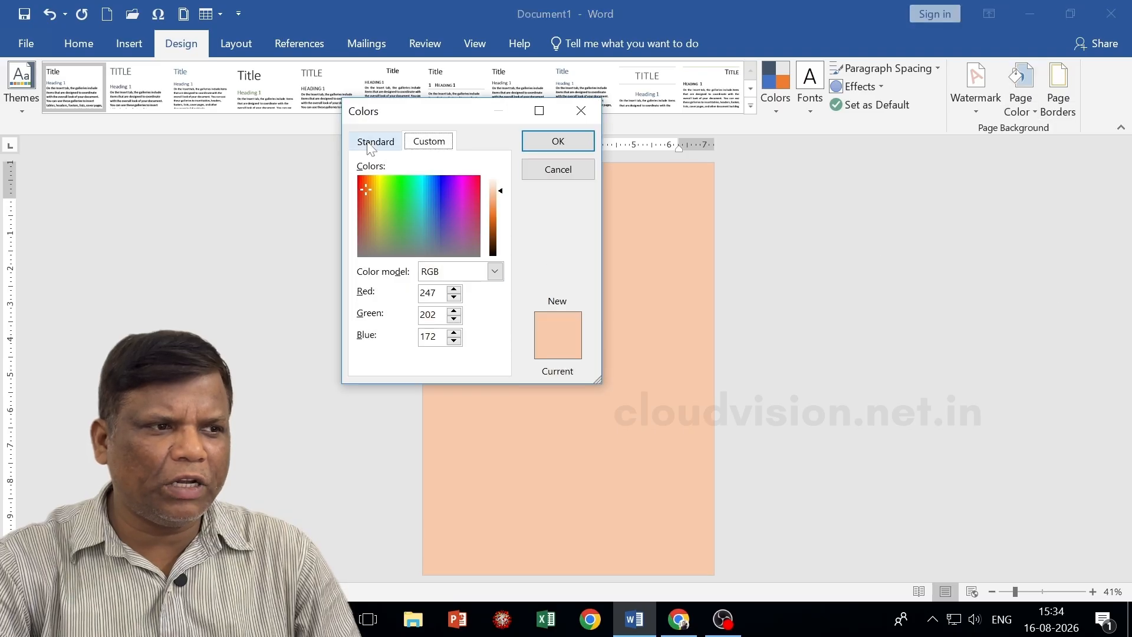
{"action": "left_click", "coordinate": [558, 170]}
Fill the page background with a one-colour light orange gradient using Diagonal up shading and the first variant.
{"action": "left_click", "coordinate": [1014, 108]}
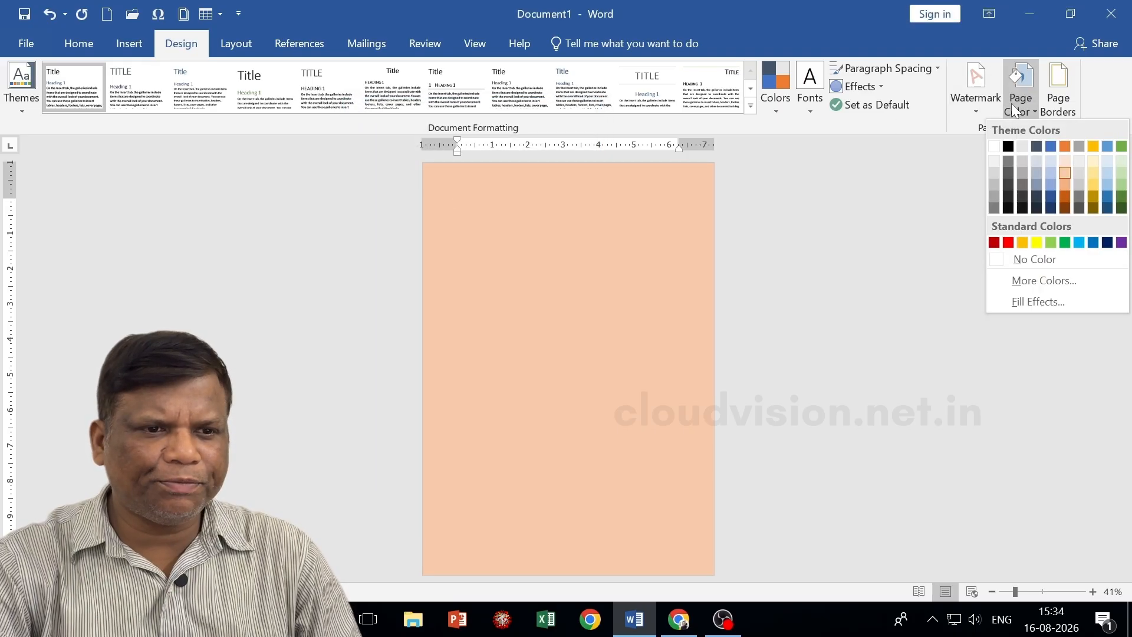
{"action": "left_click", "coordinate": [1038, 301]}
{"action": "left_click_drag", "start_coordinate": [515, 86], "coordinate": [848, 108]}
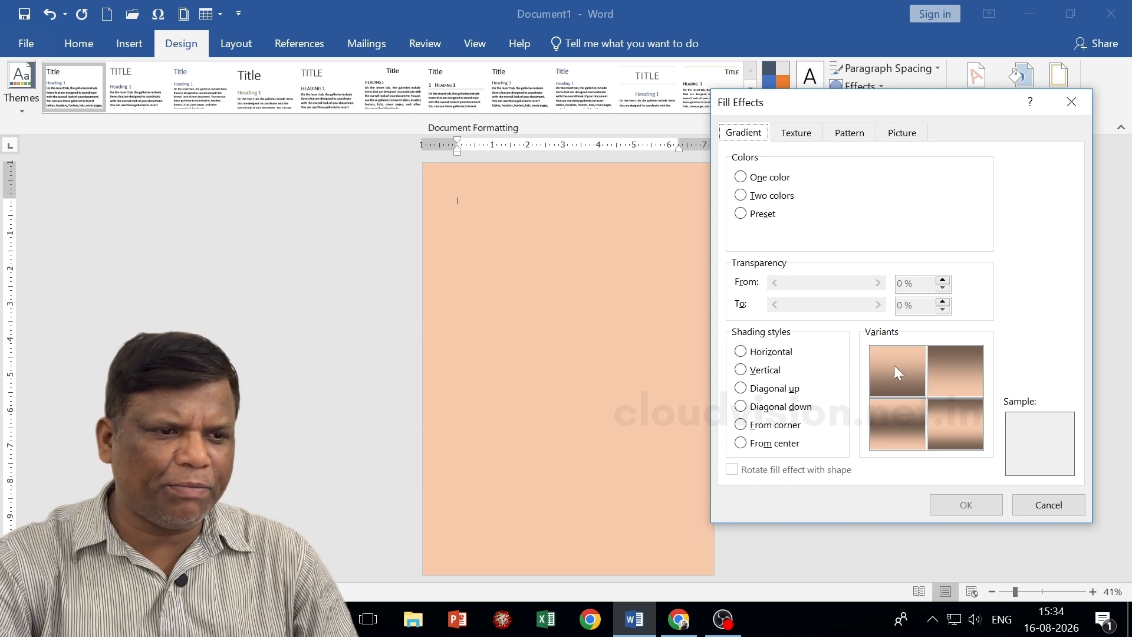
{"action": "left_click", "coordinate": [793, 356]}
{"action": "left_click", "coordinate": [763, 370]}
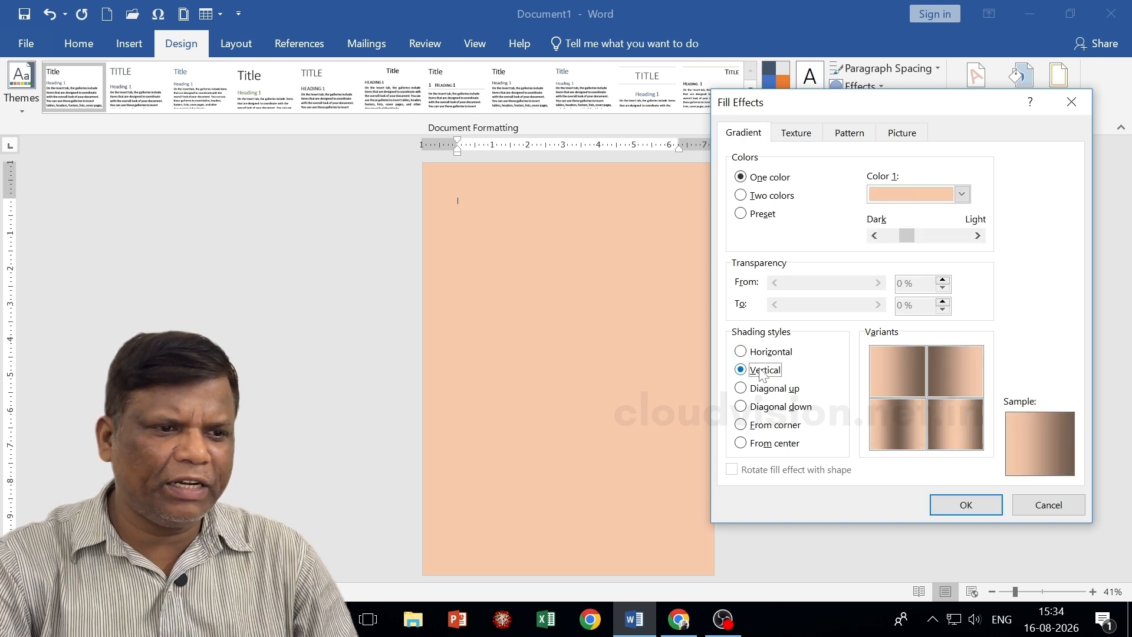
{"action": "left_click", "coordinate": [759, 390]}
{"action": "left_click", "coordinate": [890, 389]}
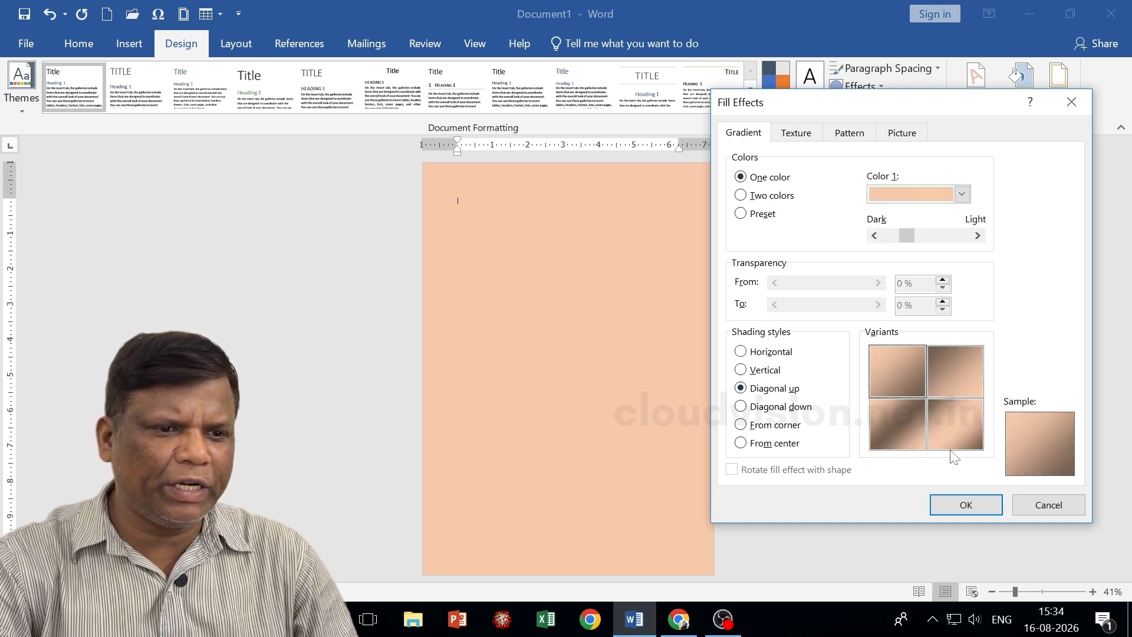
{"action": "left_click", "coordinate": [979, 505]}
Change the page background to a two-colour gradient with gold as Color 1 and green as Color 2.
{"action": "left_click", "coordinate": [1008, 100]}
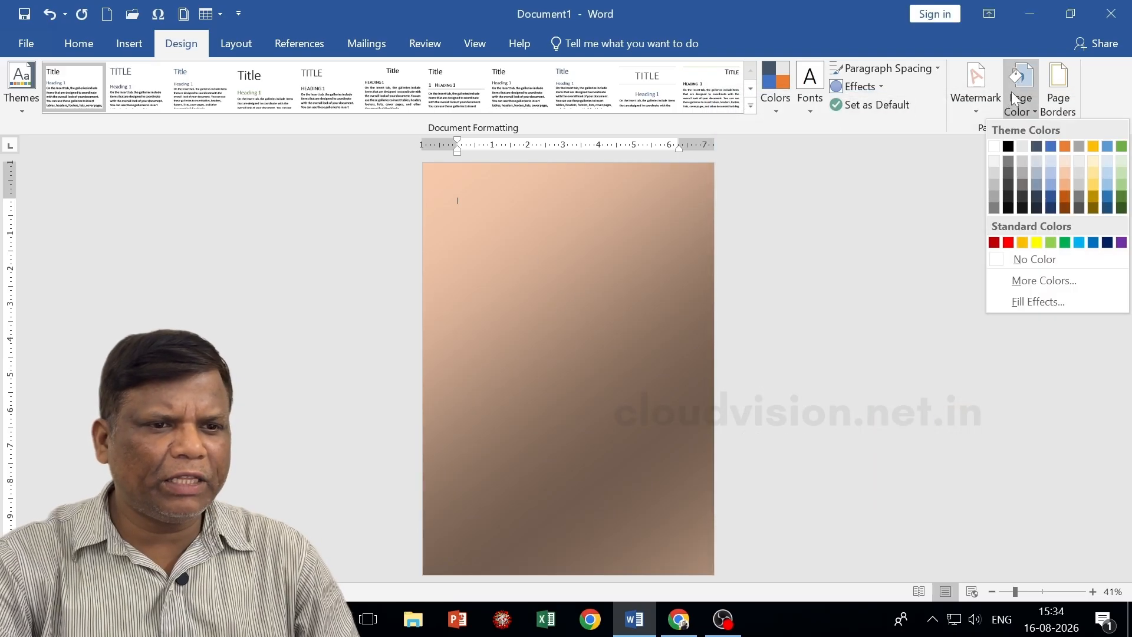
{"action": "left_click", "coordinate": [1056, 302]}
{"action": "left_click", "coordinate": [909, 193]}
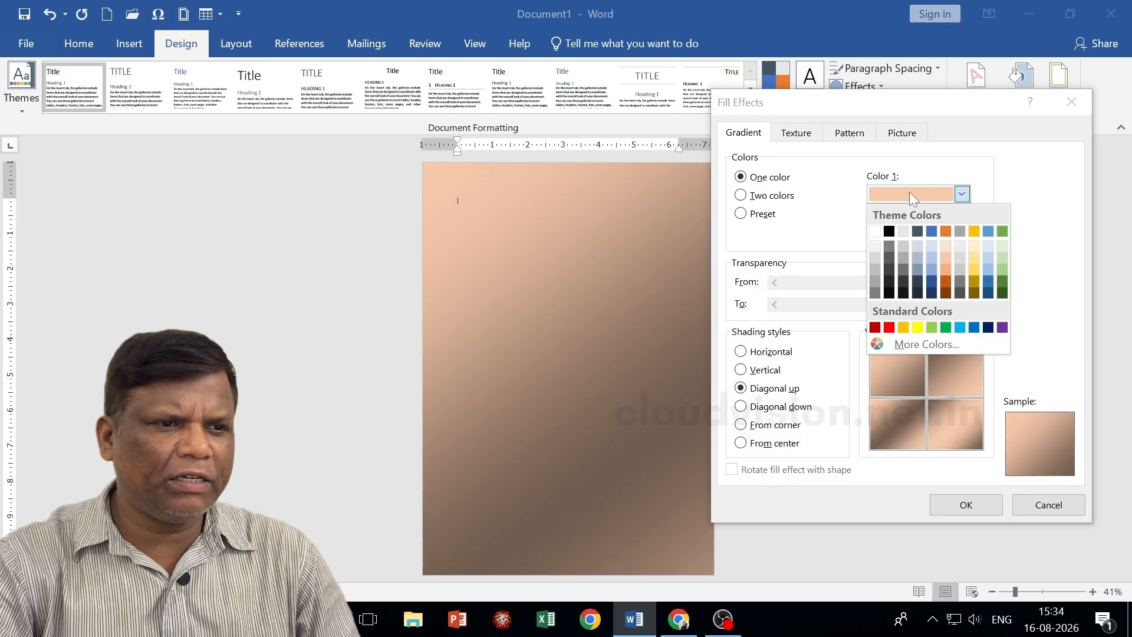
{"action": "left_click", "coordinate": [910, 192]}
{"action": "left_click", "coordinate": [770, 196]}
{"action": "left_click", "coordinate": [962, 194]}
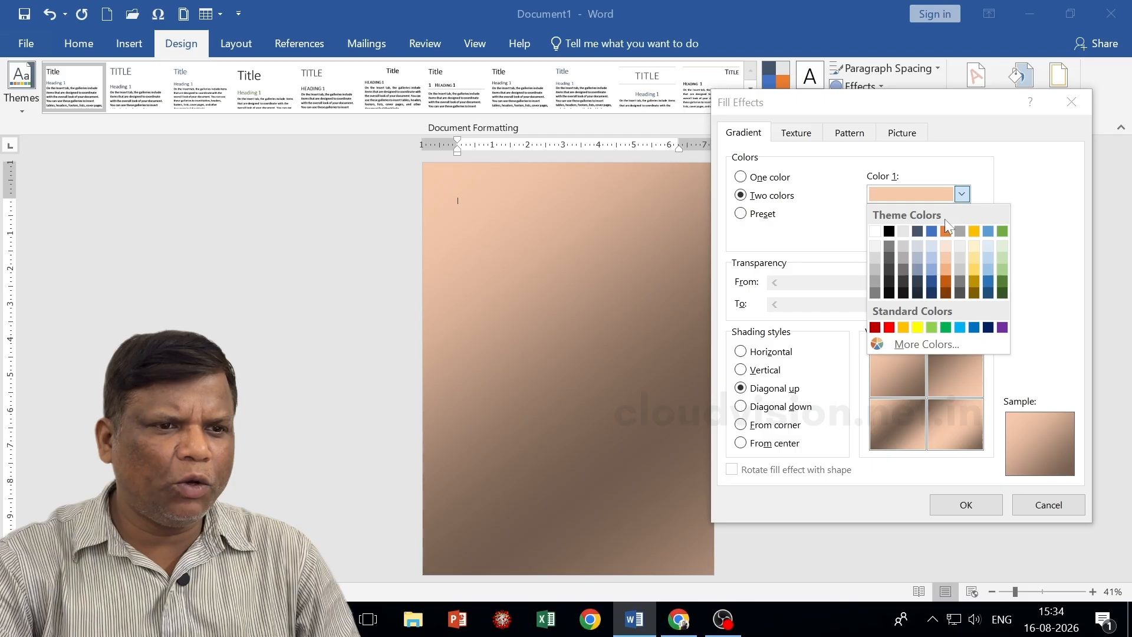
{"action": "left_click", "coordinate": [974, 233]}
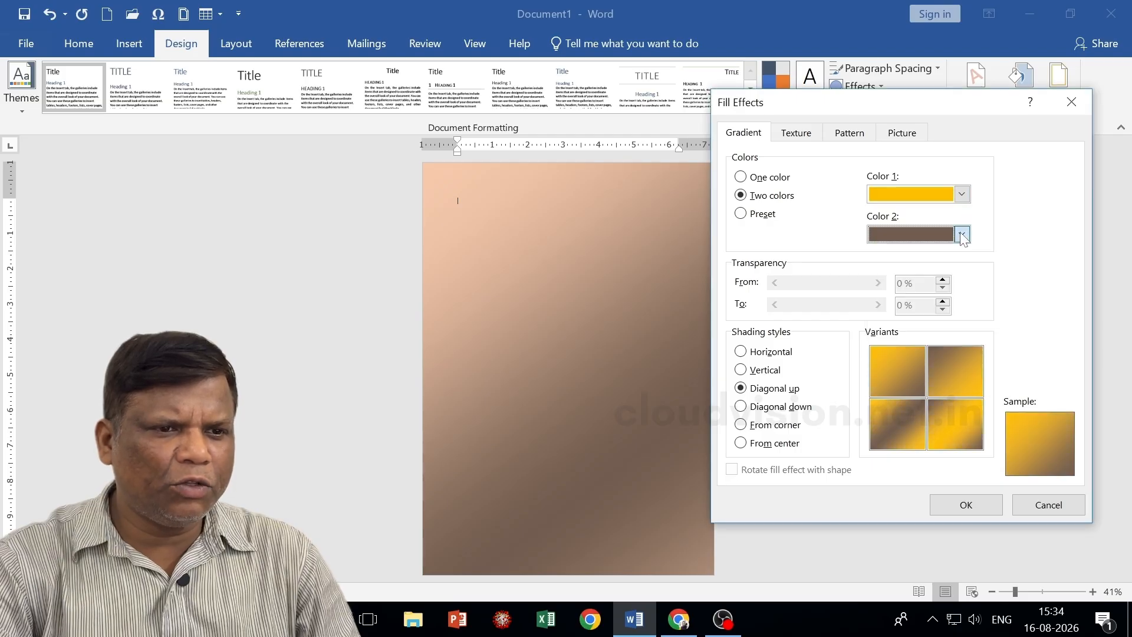
{"action": "left_click", "coordinate": [962, 234]}
{"action": "left_click", "coordinate": [1002, 270]}
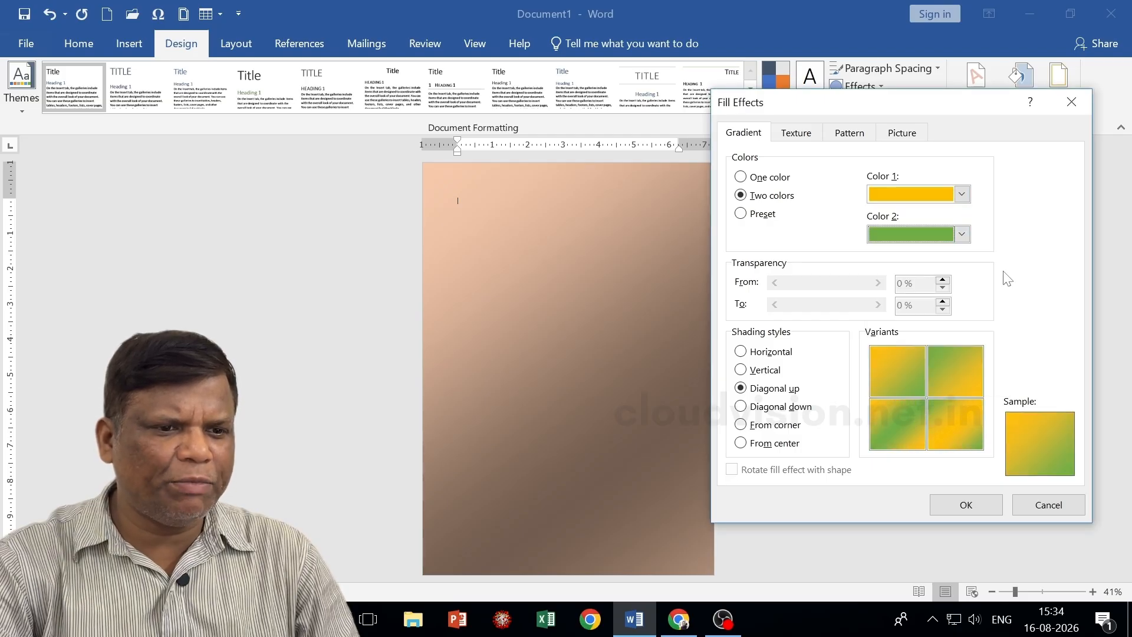
{"action": "left_click", "coordinate": [967, 505]}
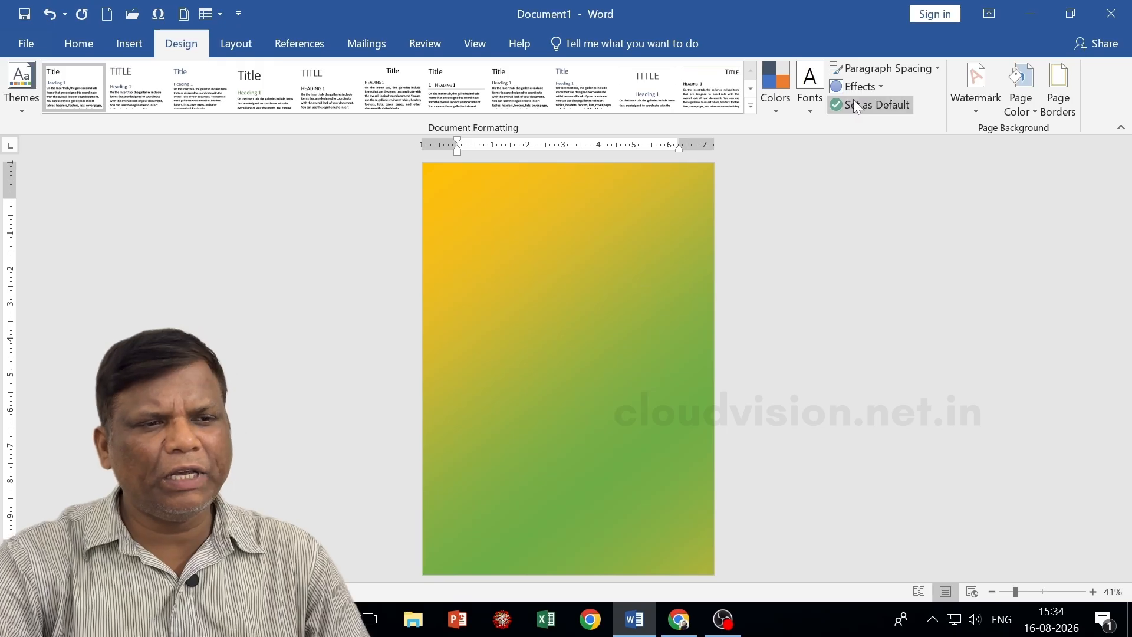
Replace the page's gradient background with the Water droplets texture.
{"action": "left_click", "coordinate": [1026, 112]}
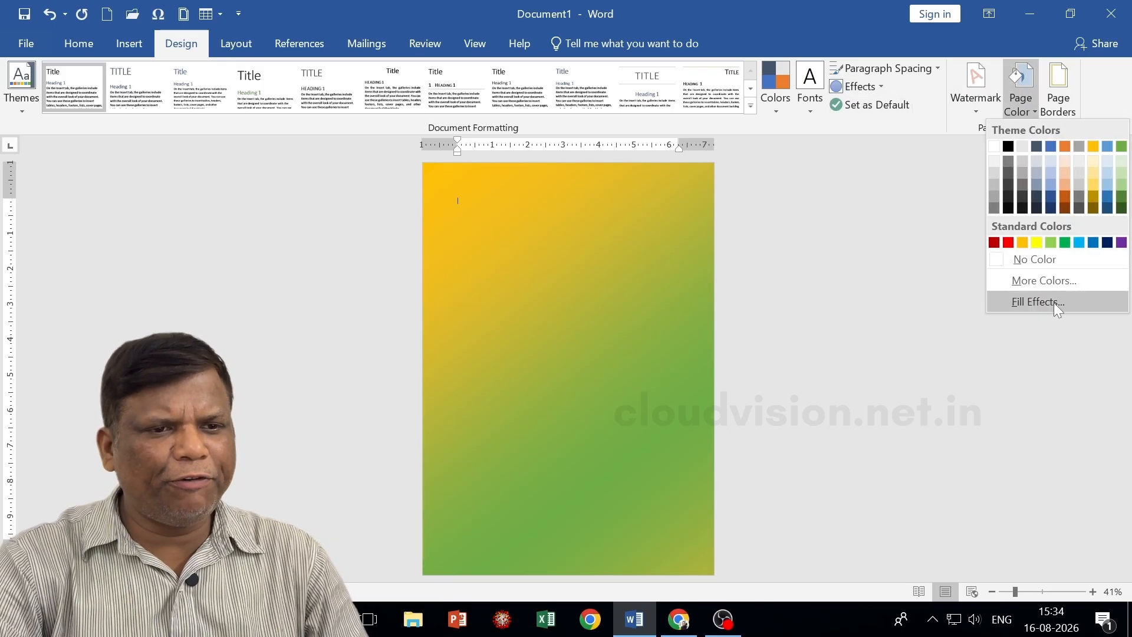
{"action": "left_click", "coordinate": [1053, 302]}
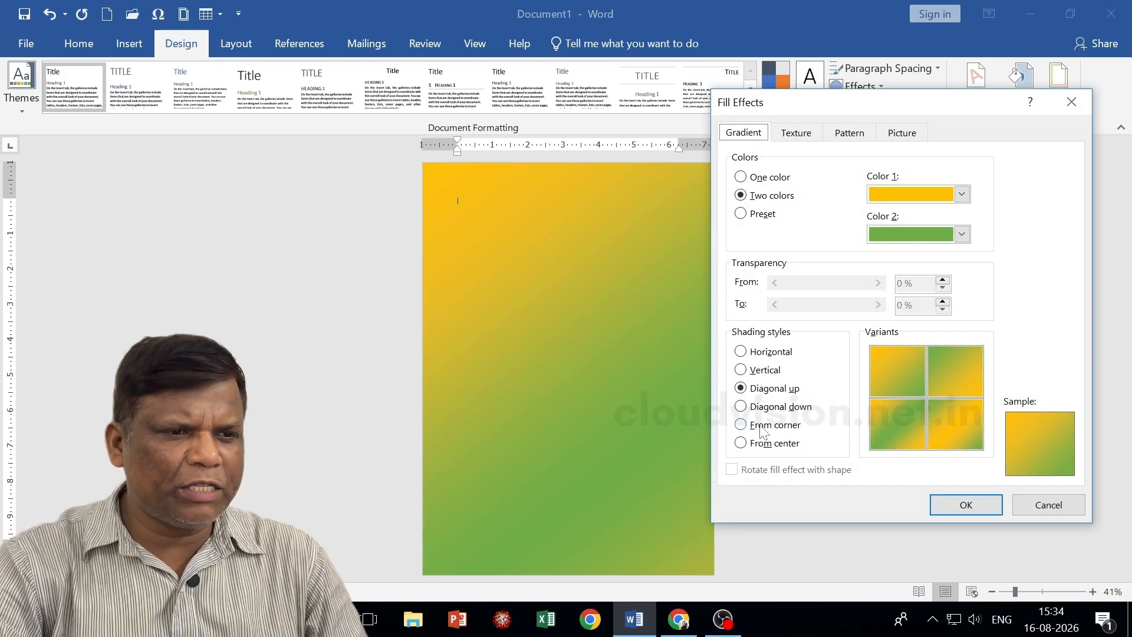
{"action": "left_click", "coordinate": [800, 132]}
{"action": "left_click", "coordinate": [757, 266]}
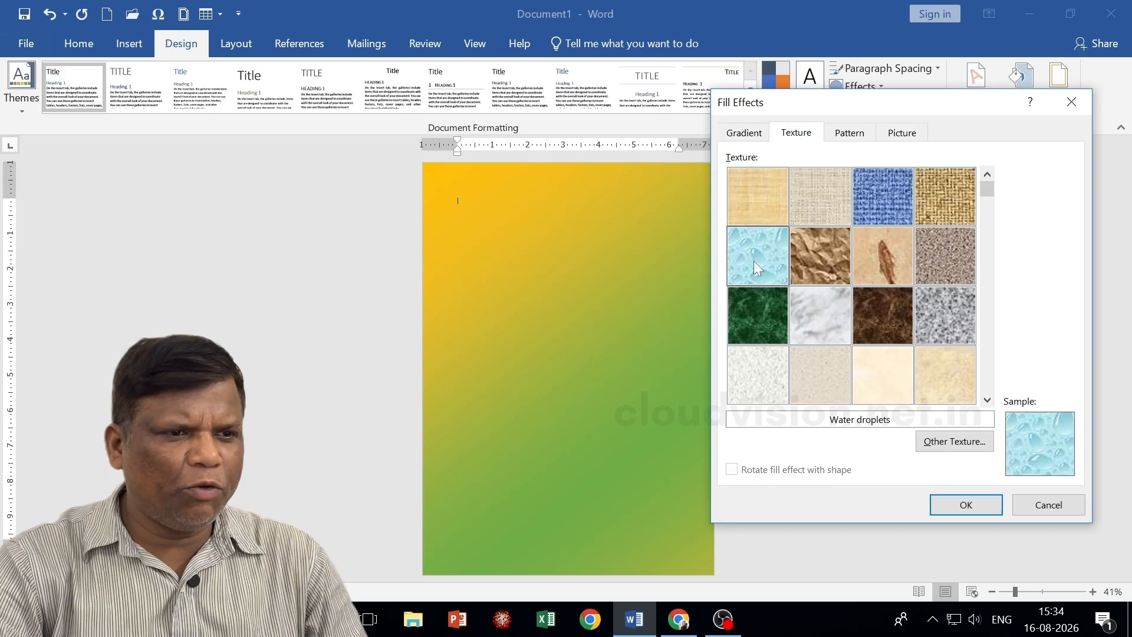
{"action": "left_click", "coordinate": [976, 511]}
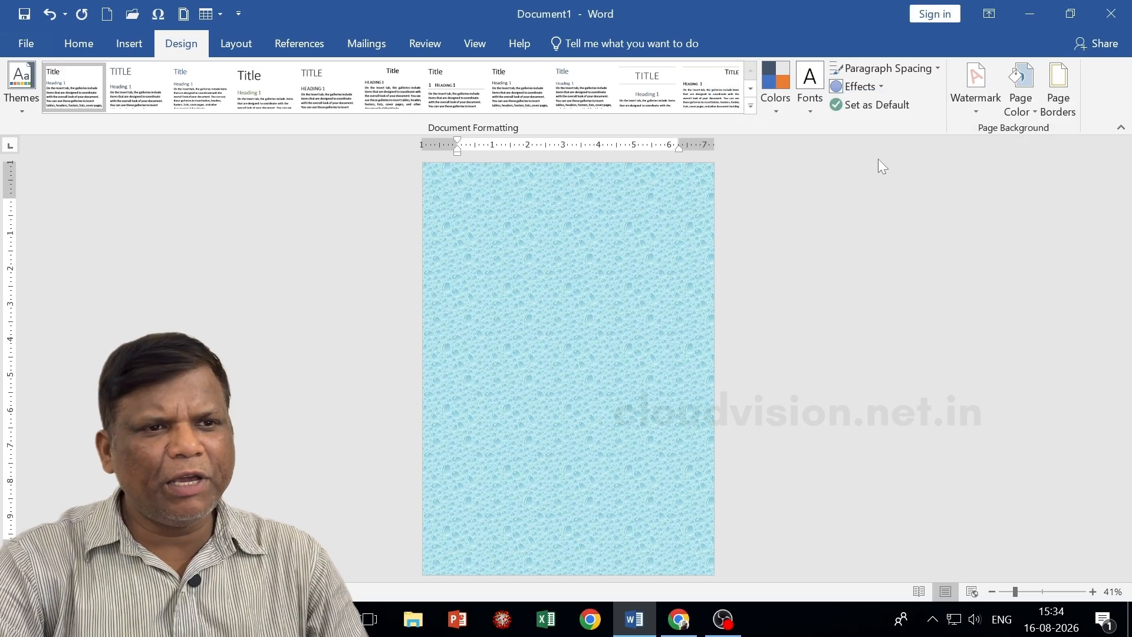
Fill the page with the Horizontal stripes pattern using a light orange foreground over the green background.
{"action": "left_click", "coordinate": [1017, 105]}
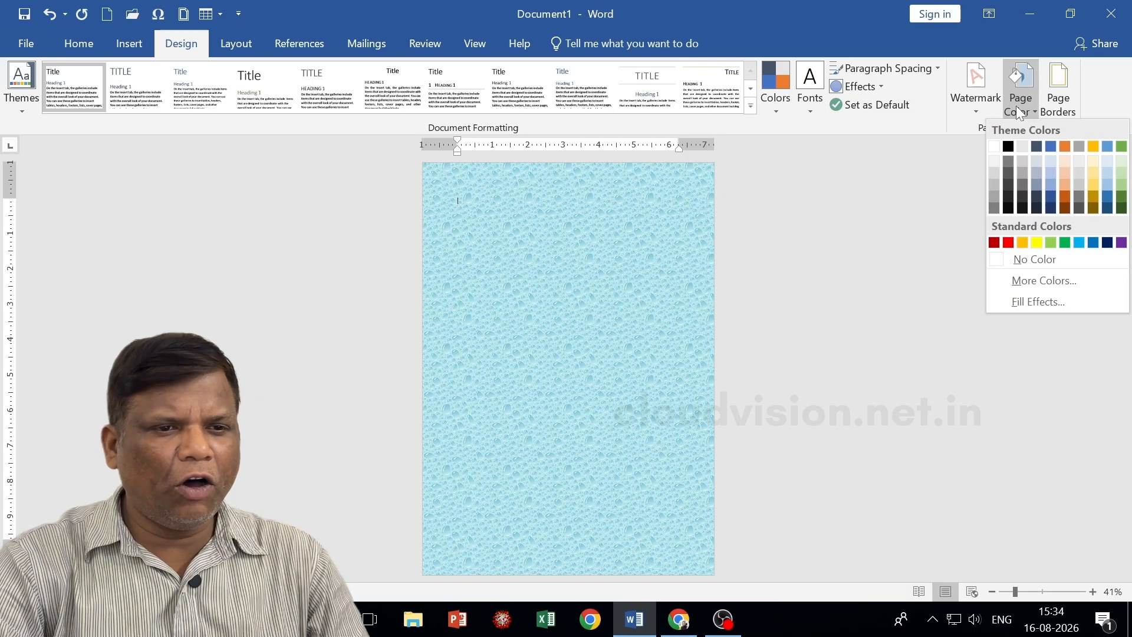
{"action": "left_click", "coordinate": [1047, 301]}
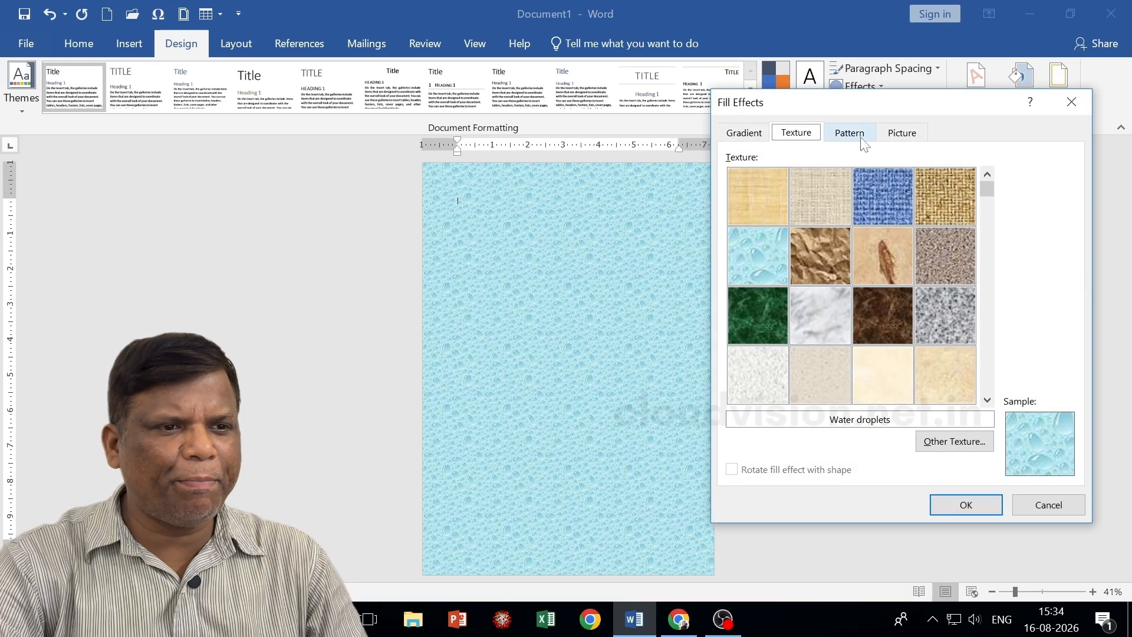
{"action": "left_click", "coordinate": [849, 133]}
{"action": "left_click", "coordinate": [874, 229]}
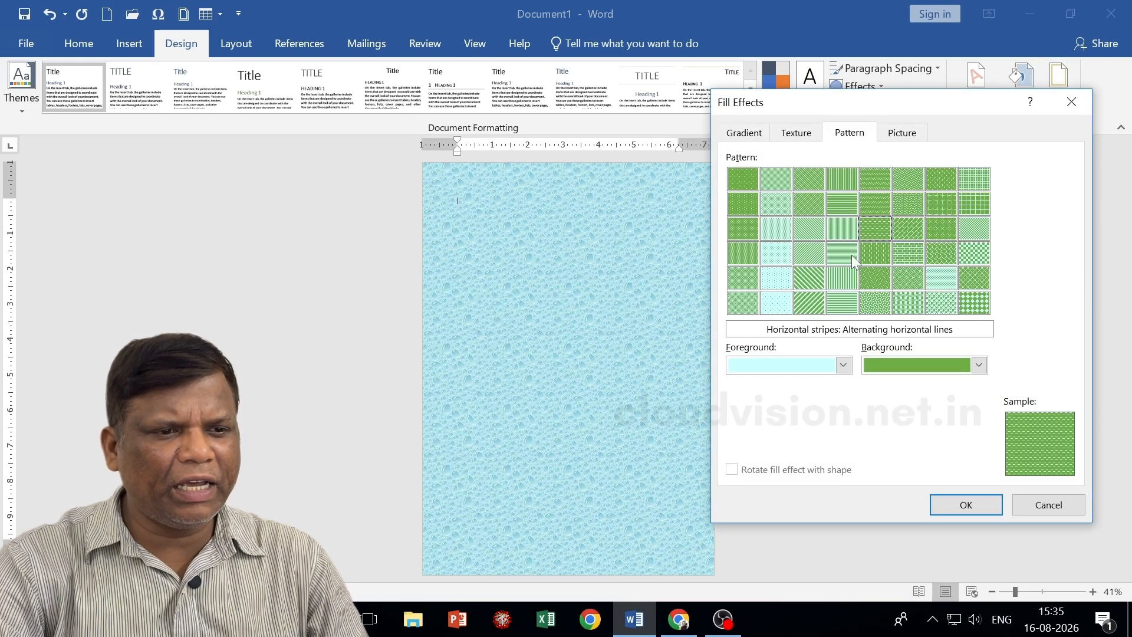
{"action": "left_click", "coordinate": [843, 365]}
{"action": "left_click", "coordinate": [805, 432]}
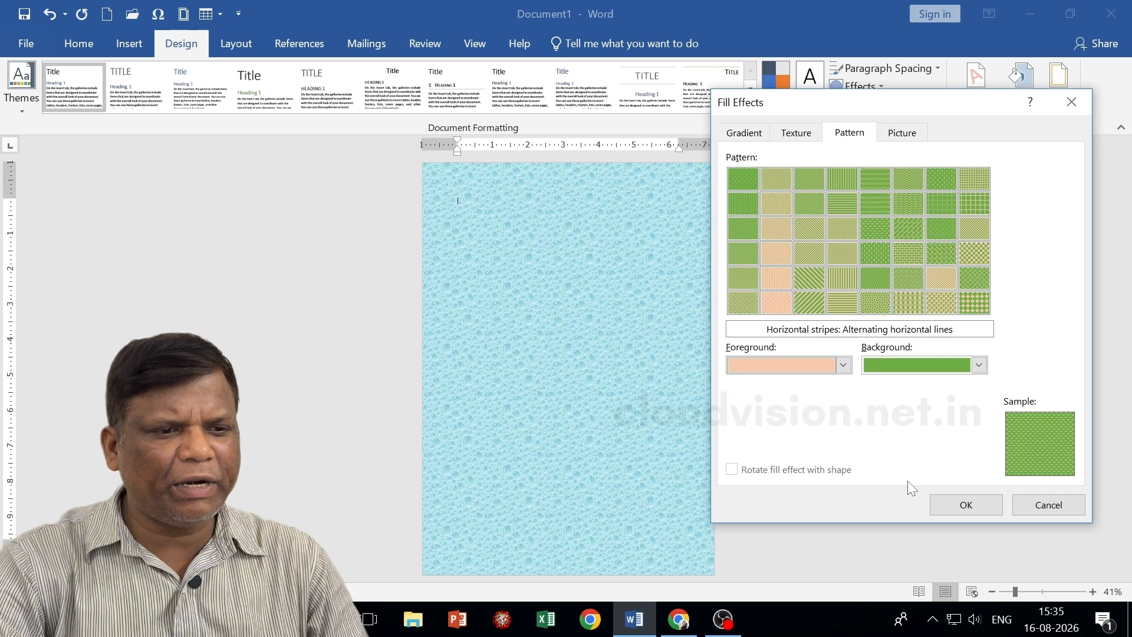
{"action": "left_click", "coordinate": [966, 504]}
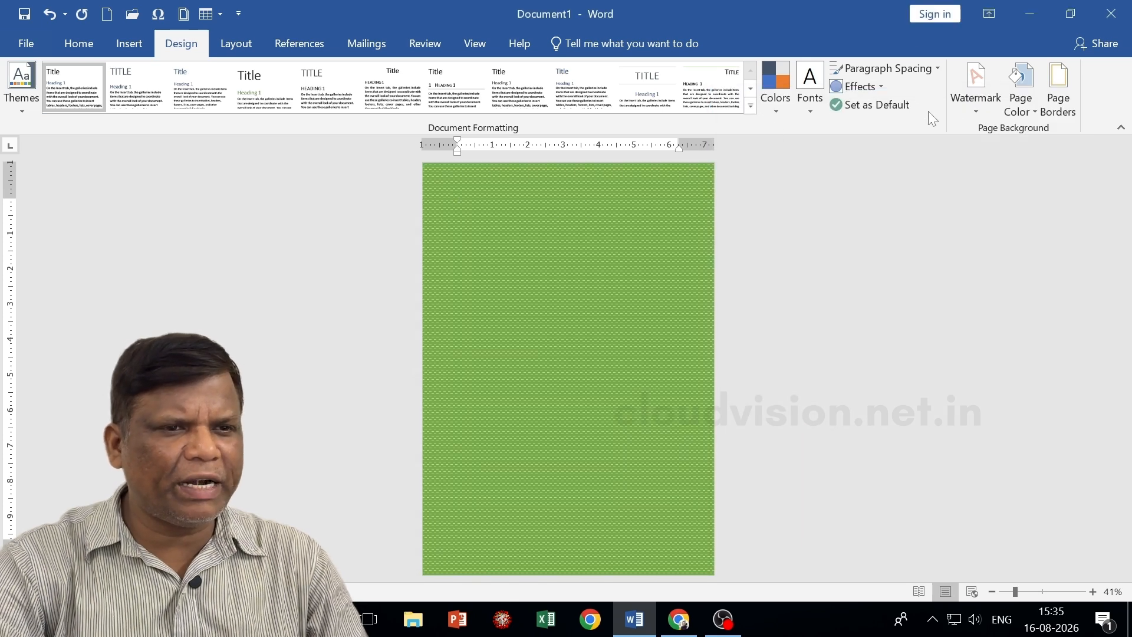
Change the page background to the last pattern in the pattern grid.
{"action": "left_click", "coordinate": [1020, 97]}
{"action": "left_click", "coordinate": [1032, 302]}
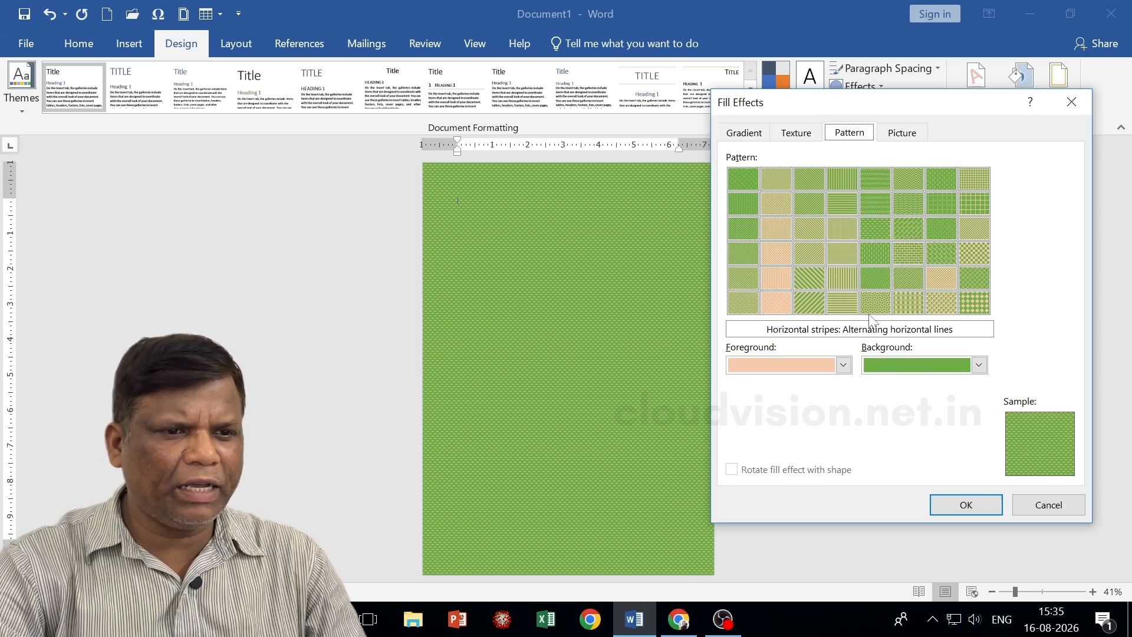
{"action": "left_click", "coordinate": [974, 303]}
{"action": "left_click", "coordinate": [965, 505]}
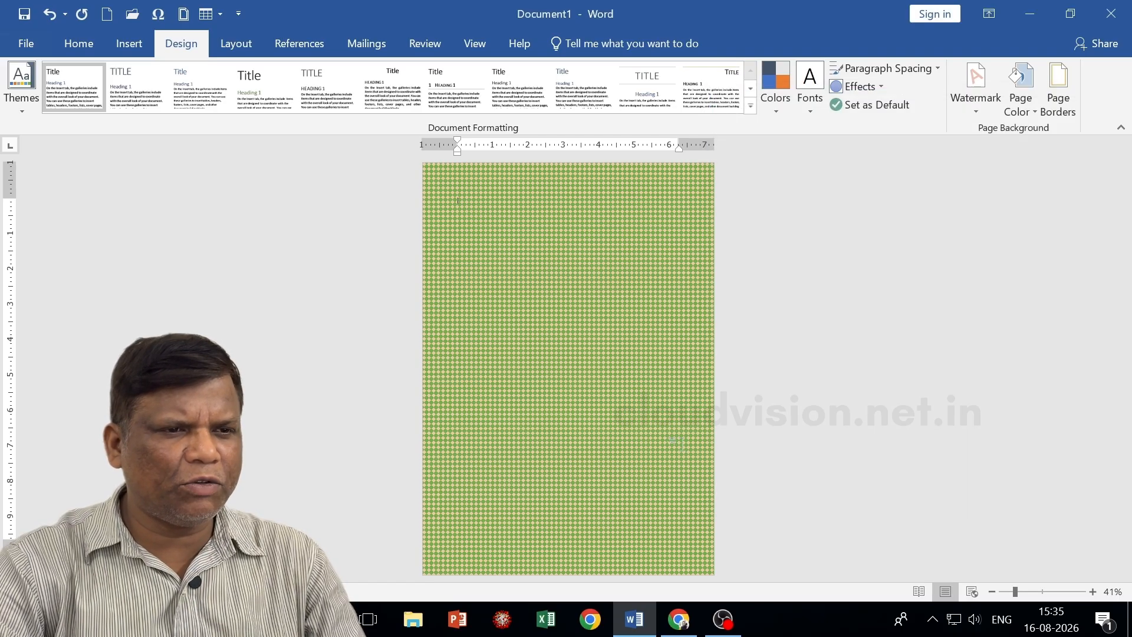
Fill the page background with the picture 2023-08-28_06 from the images folder on the computer.
{"action": "left_click", "coordinate": [1021, 97]}
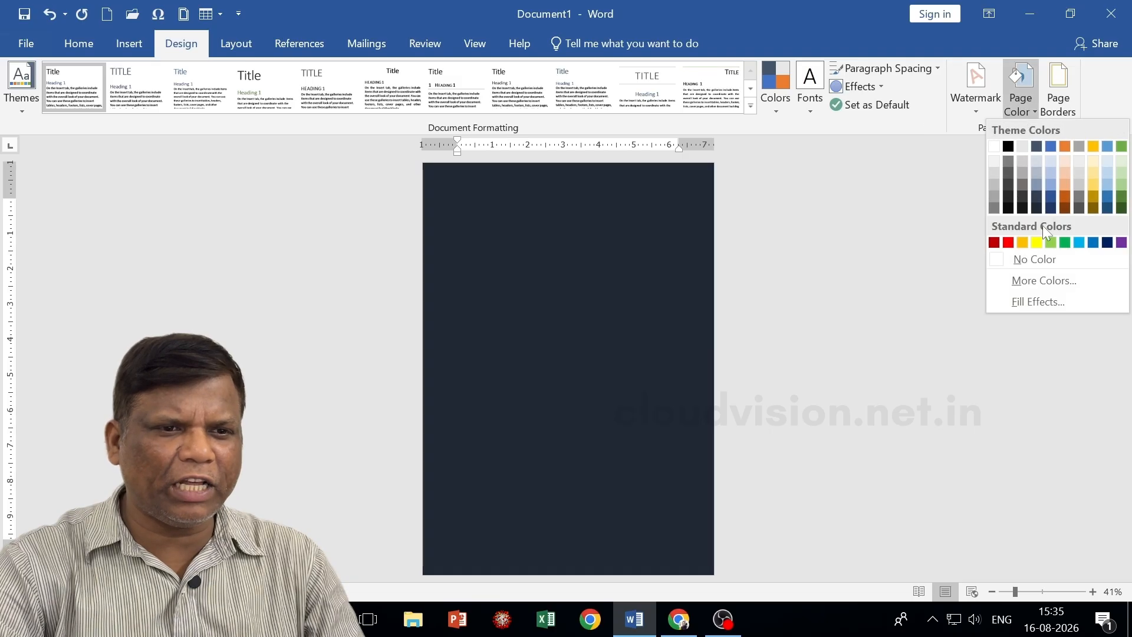
{"action": "left_click", "coordinate": [1048, 312]}
{"action": "left_click", "coordinate": [903, 133]}
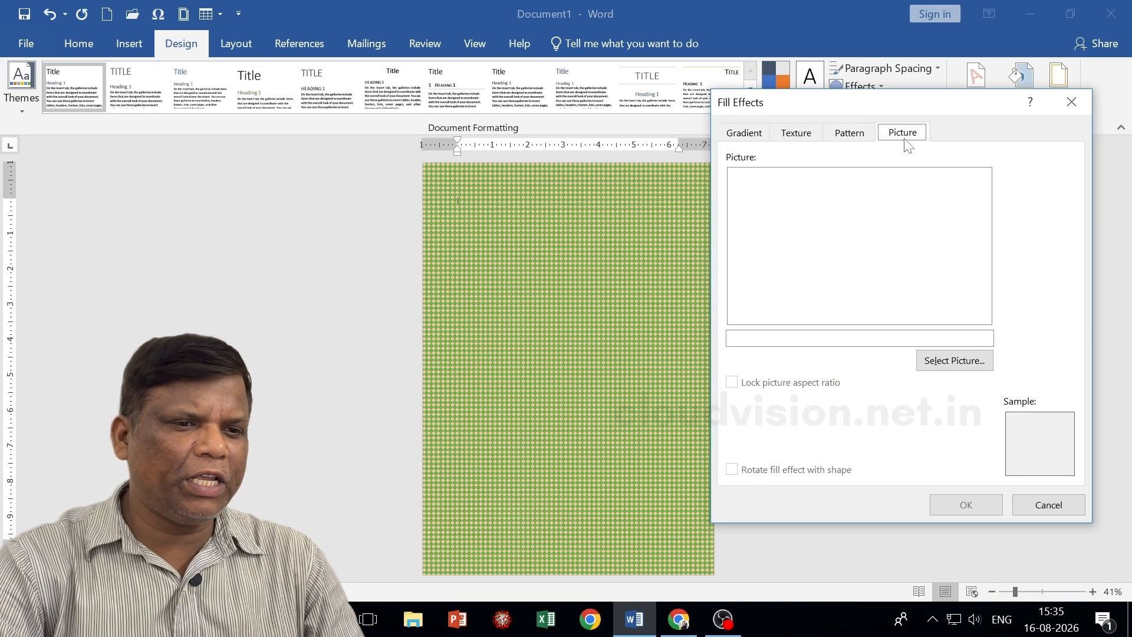
{"action": "left_click", "coordinate": [955, 361]}
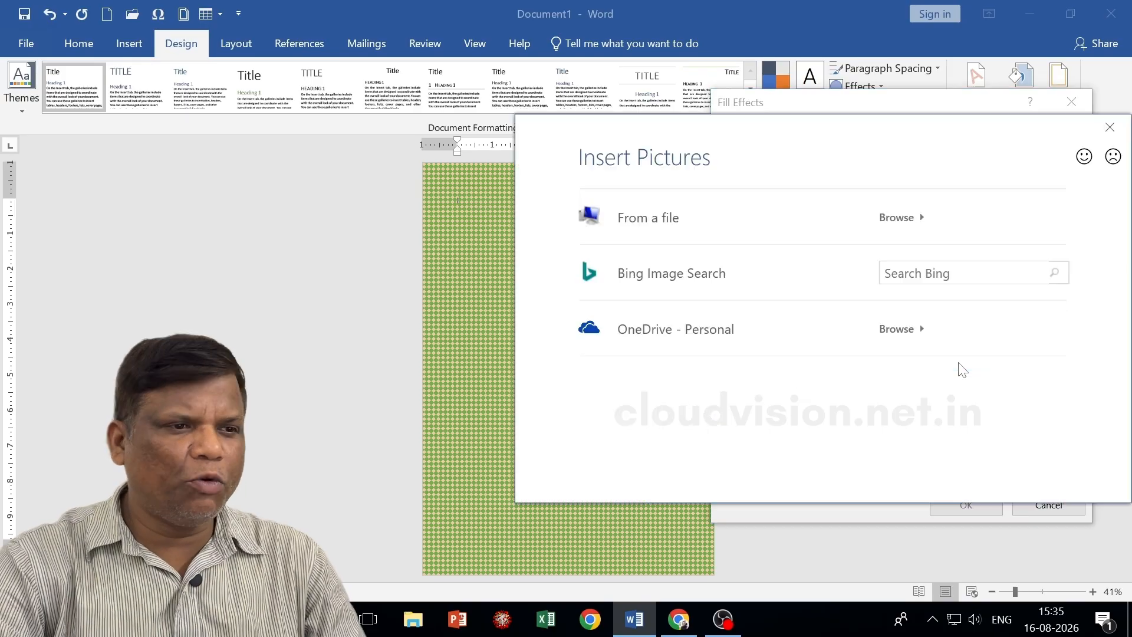
{"action": "left_click", "coordinate": [661, 221]}
{"action": "double_click", "coordinate": [805, 235]}
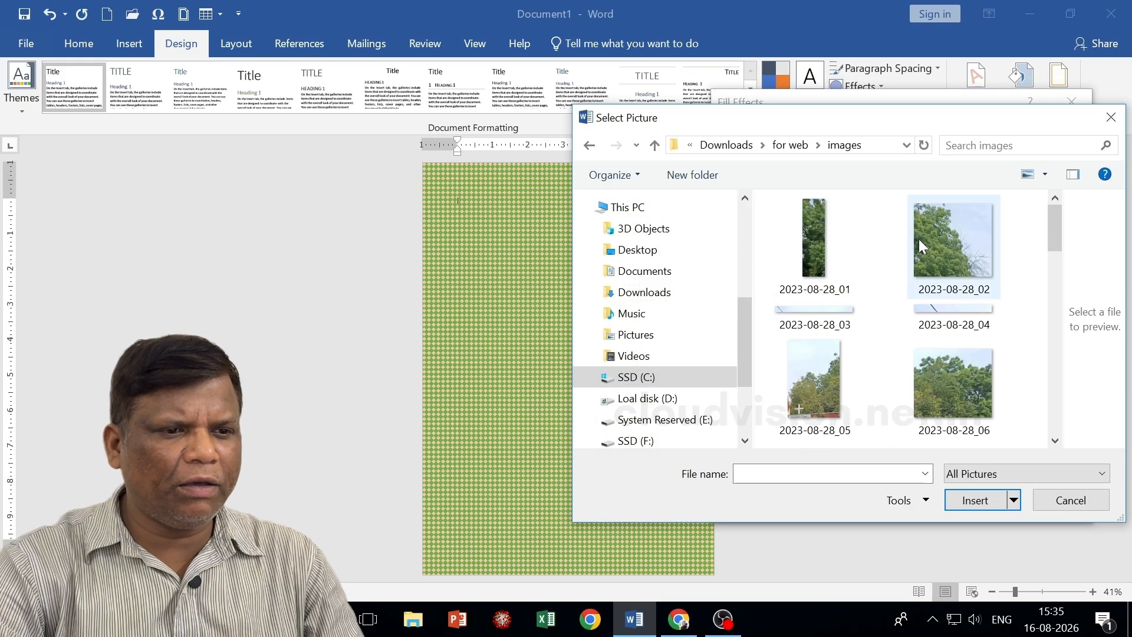
{"action": "left_click", "coordinate": [946, 388]}
{"action": "left_click", "coordinate": [989, 499]}
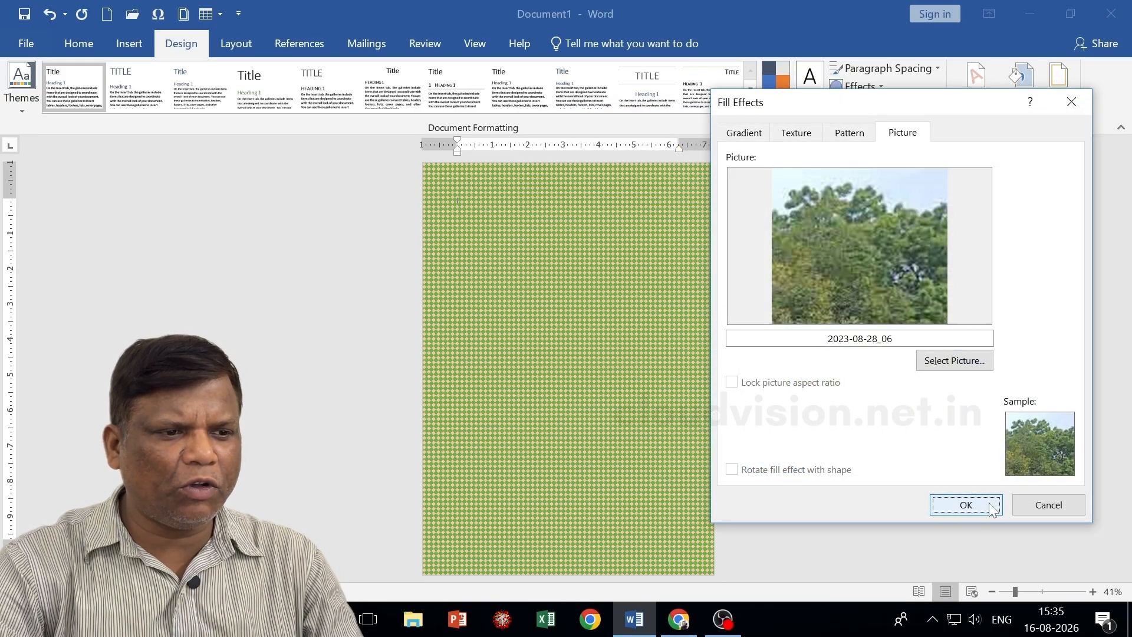
{"action": "left_click", "coordinate": [965, 503]}
Fill the page background with the chain-link fence picture 514xP5QPRSL._AC_UF894,1000_QL80_ from the for web folder in Downloads.
{"action": "left_click", "coordinate": [1020, 95]}
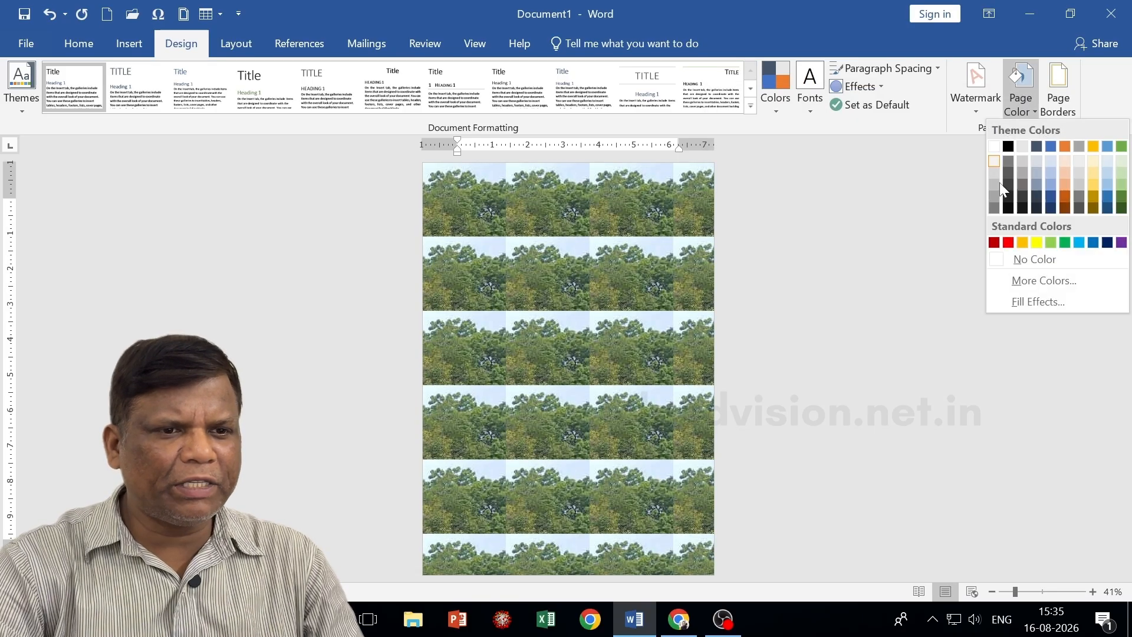
{"action": "left_click", "coordinate": [1032, 303]}
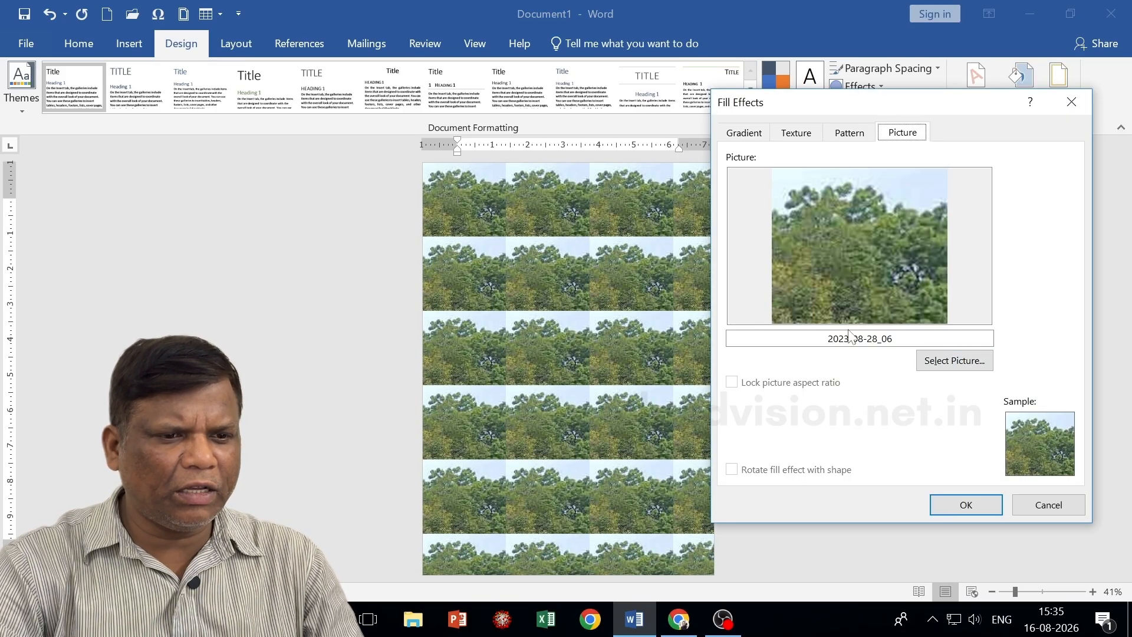
{"action": "left_click", "coordinate": [955, 360]}
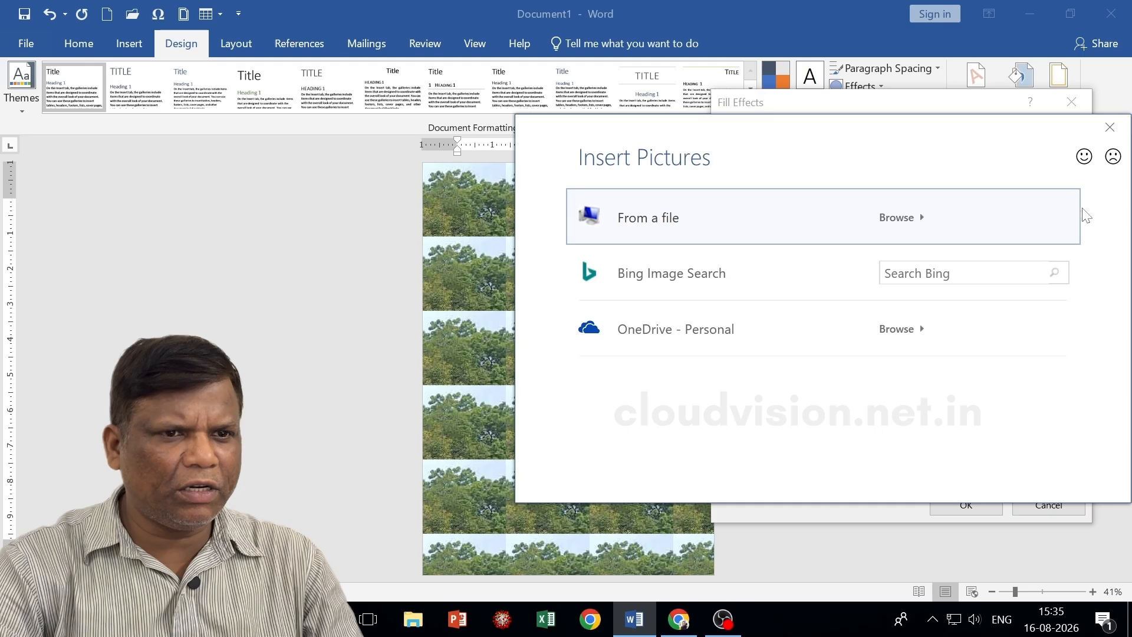
{"action": "key", "text": "Escape"}
{"action": "left_click", "coordinate": [847, 134]}
{"action": "left_click", "coordinate": [908, 134]}
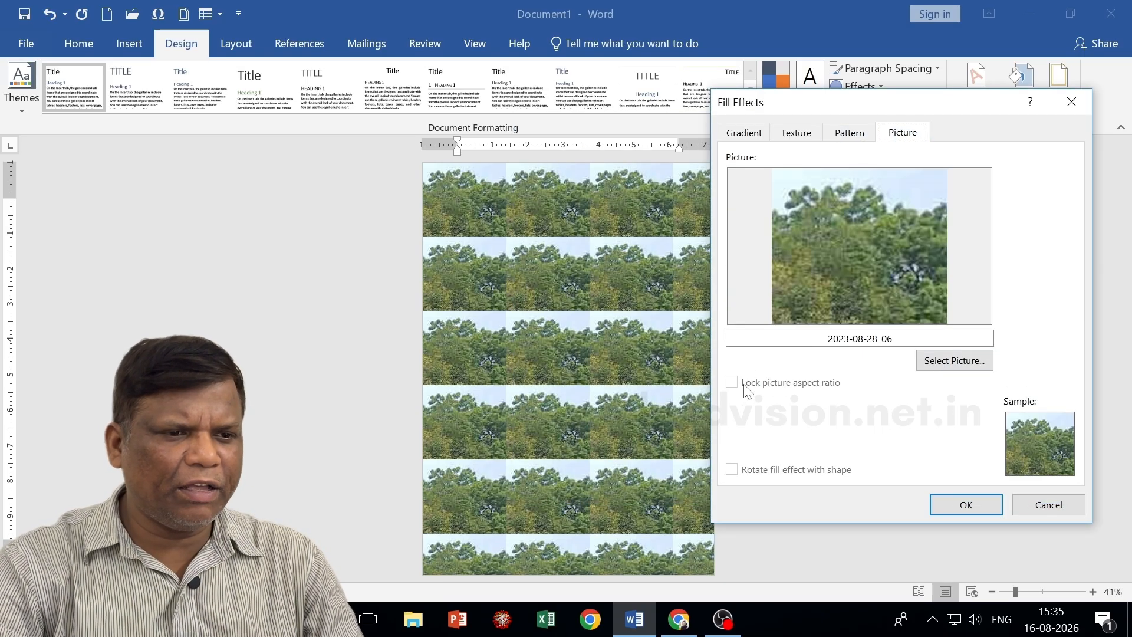
{"action": "left_click", "coordinate": [949, 368]}
{"action": "left_click", "coordinate": [795, 222]}
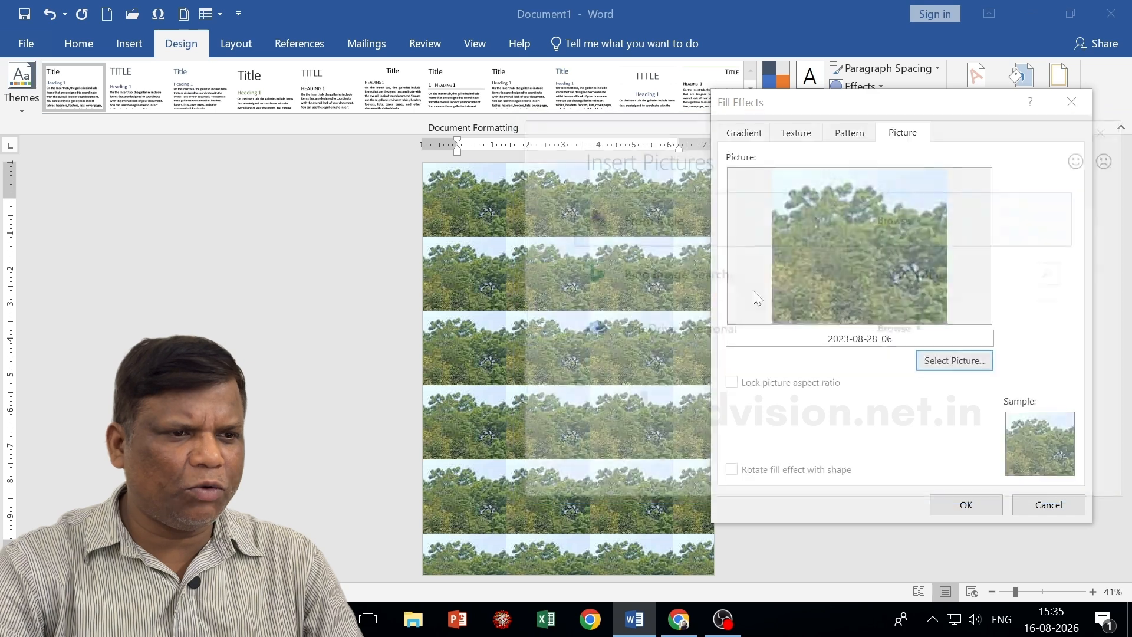
{"action": "scroll", "coordinate": [981, 305], "scroll_direction": "down", "scroll_amount": 8}
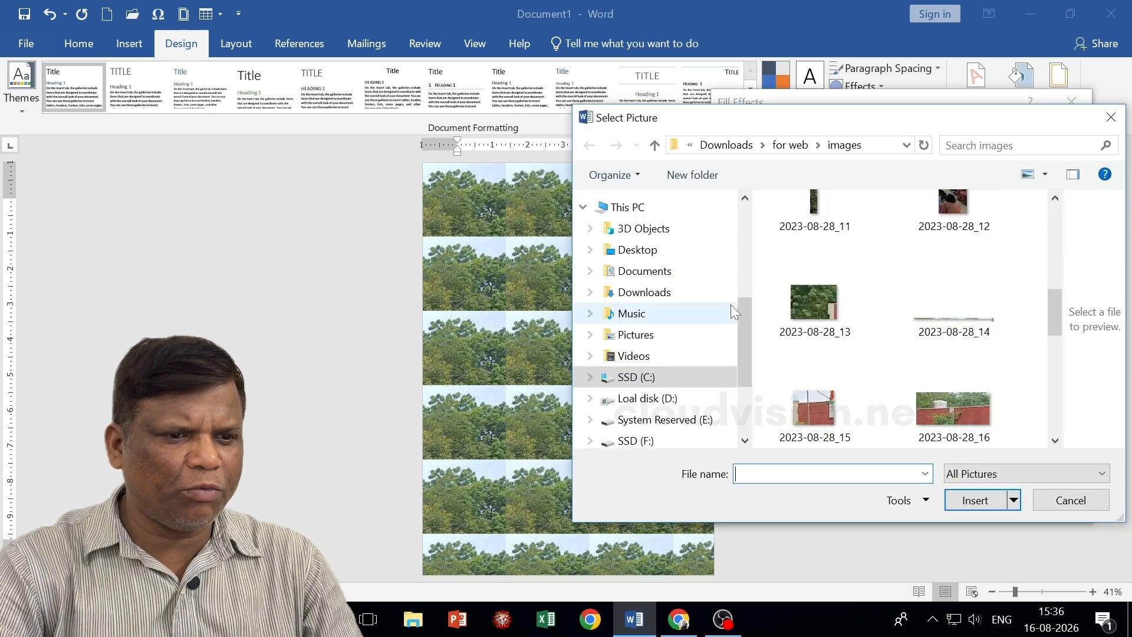
{"action": "left_click", "coordinate": [635, 293]}
{"action": "double_click", "coordinate": [947, 270]}
{"action": "left_click", "coordinate": [940, 326]}
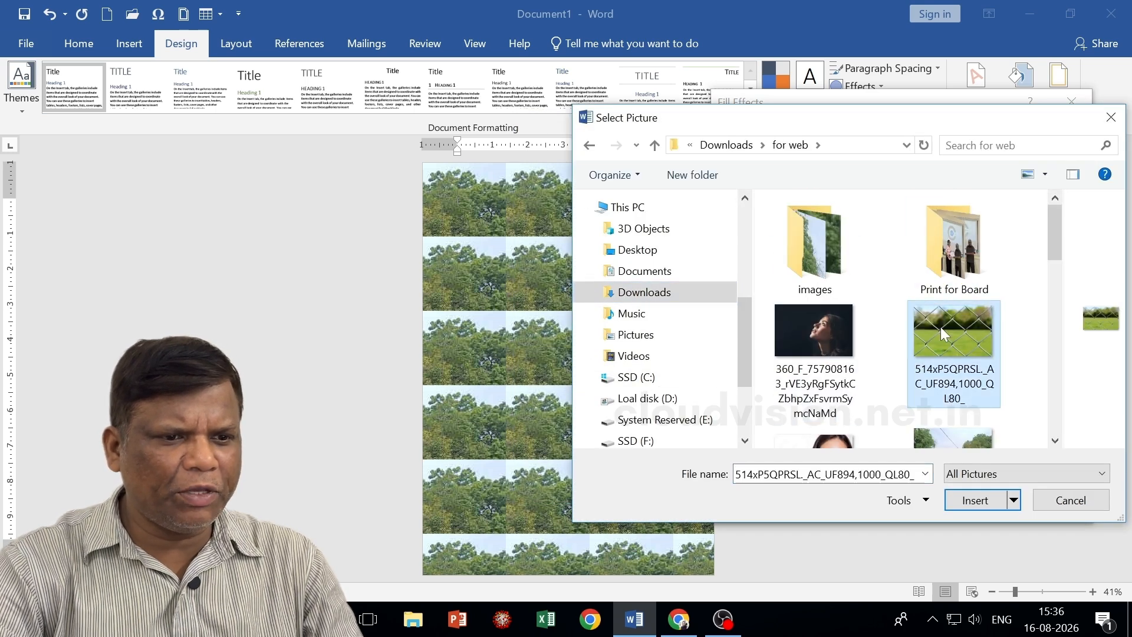
{"action": "left_click", "coordinate": [975, 500]}
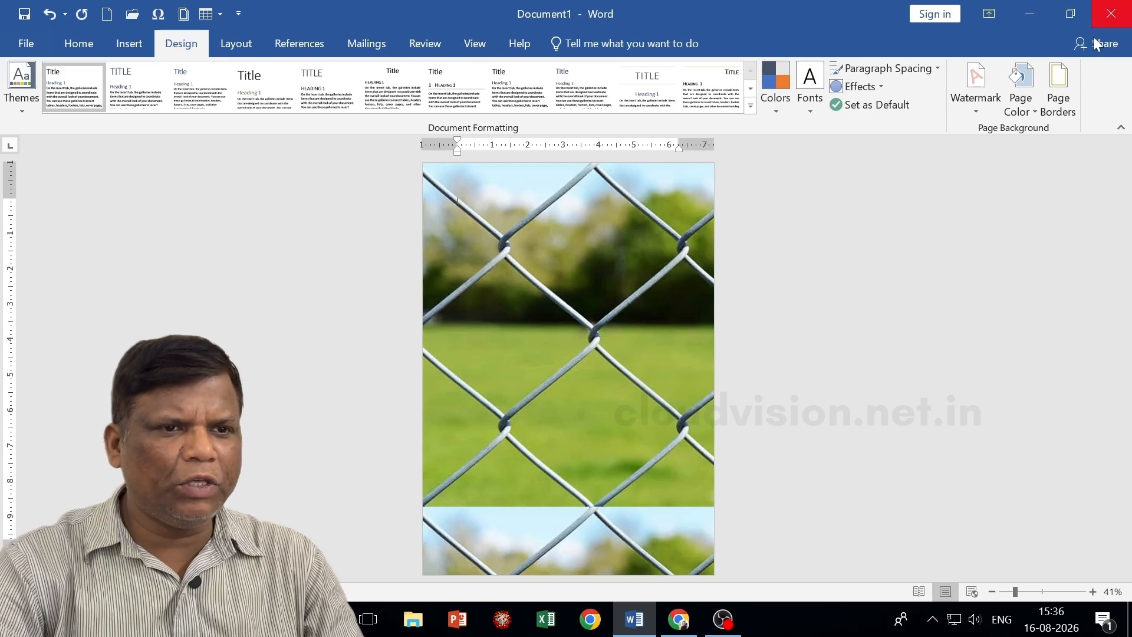
{"action": "left_click", "coordinate": [976, 103]}
{"action": "left_click", "coordinate": [976, 103]}
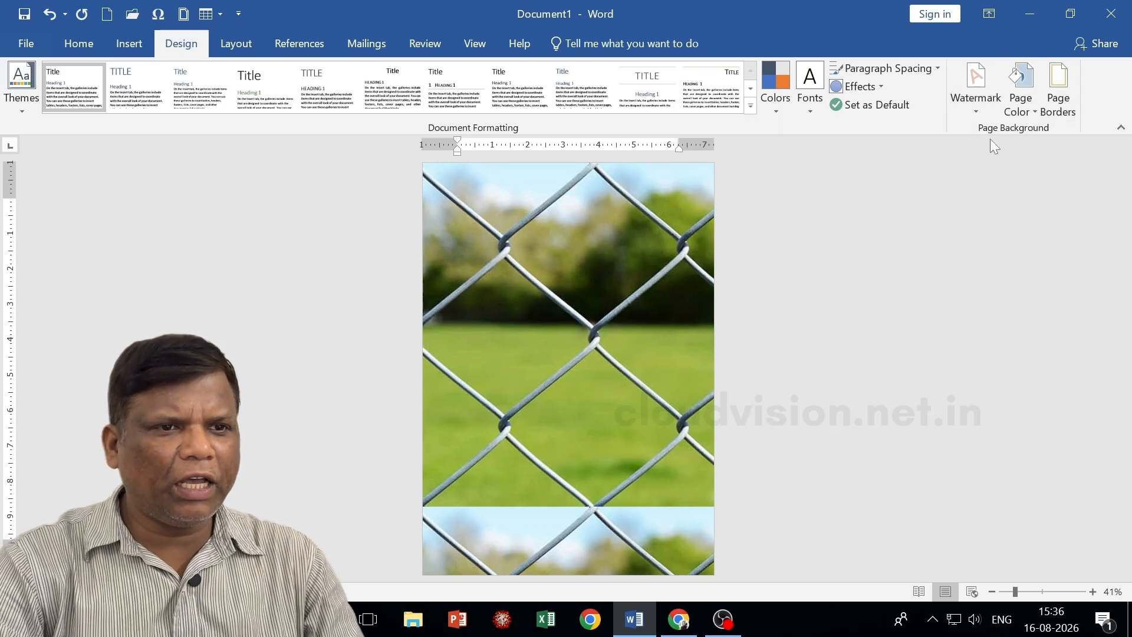
{"action": "left_click", "coordinate": [1021, 88]}
{"action": "left_click", "coordinate": [1035, 301]}
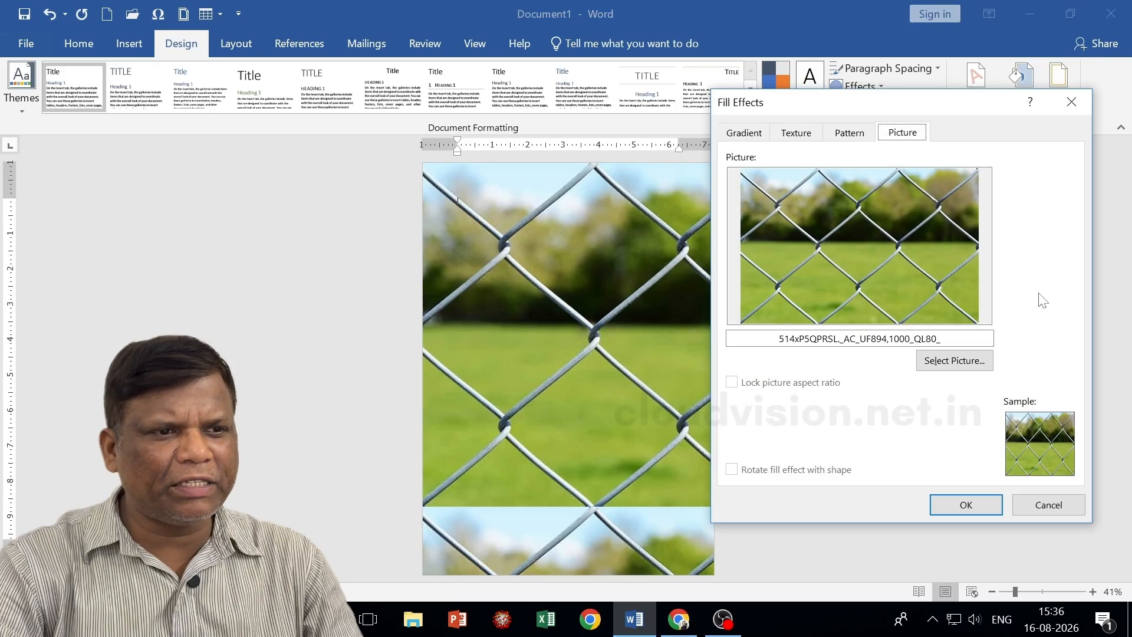
{"action": "left_click", "coordinate": [744, 132]}
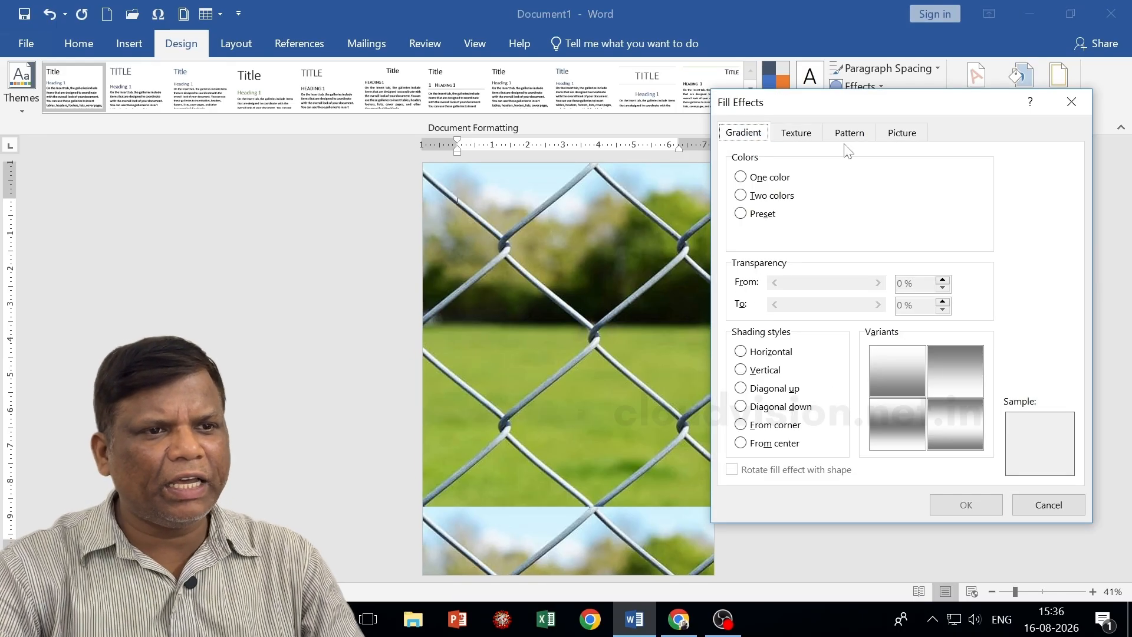
{"action": "left_click", "coordinate": [902, 133]}
{"action": "left_click", "coordinate": [1049, 505]}
Remove the picture fill from the page background by setting the page colour to No Color.
{"action": "left_click", "coordinate": [1021, 88]}
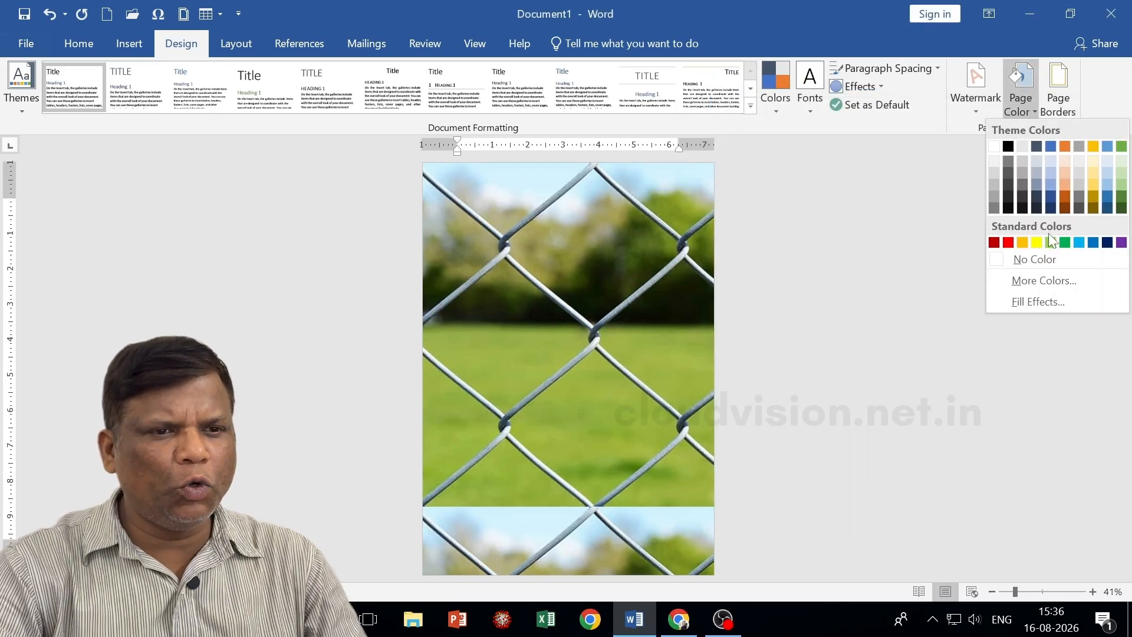
{"action": "left_click", "coordinate": [1034, 259]}
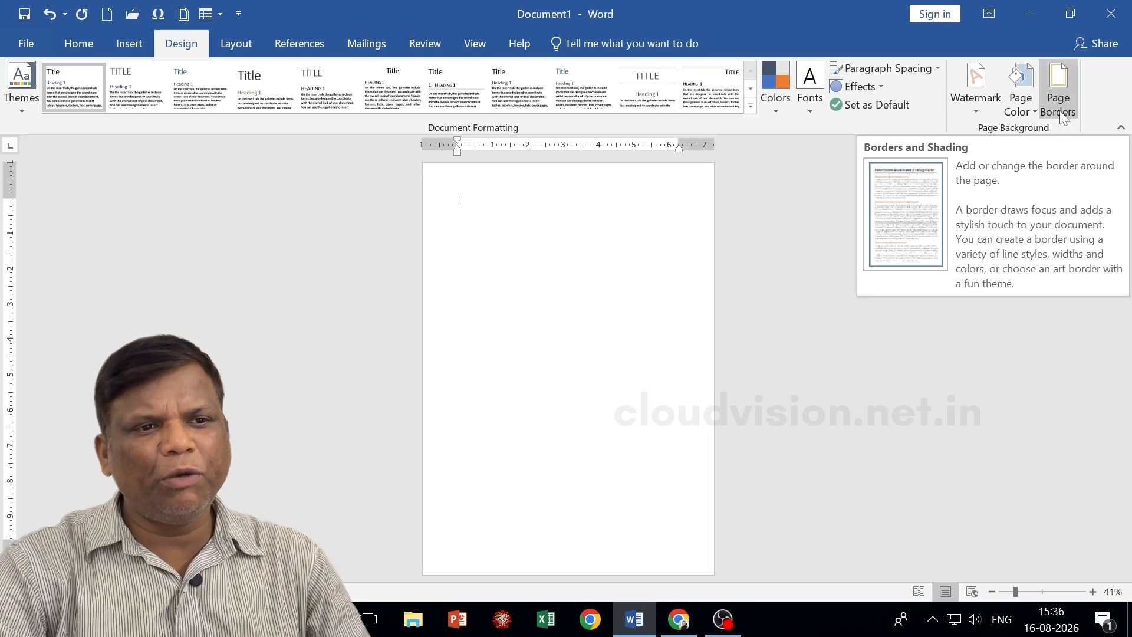
Add a Box page border with a solid ½ pt line to the whole document.
{"action": "left_click", "coordinate": [1060, 111]}
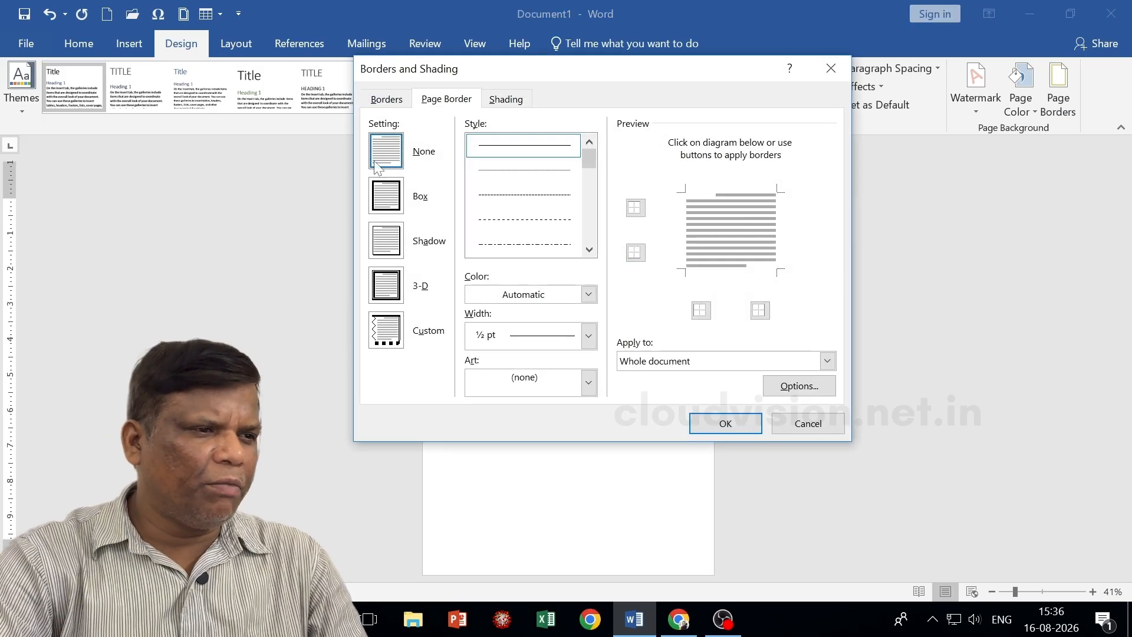
{"action": "left_click", "coordinate": [384, 203]}
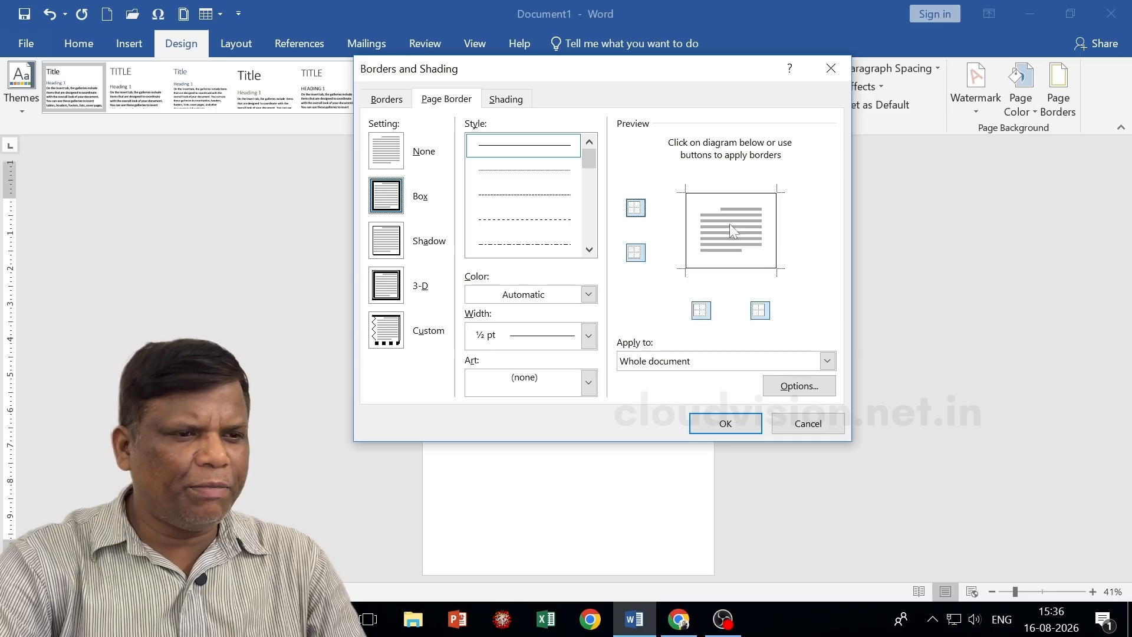
{"action": "left_click", "coordinate": [727, 421]}
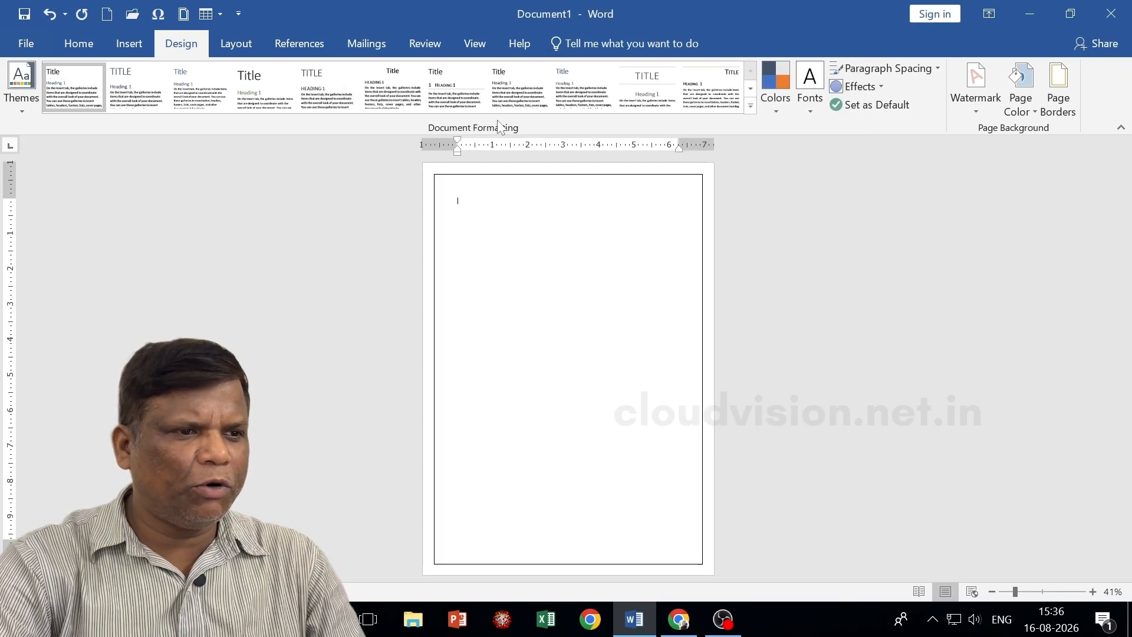
Change the page border's line style to the triple line with a thick middle stroke between two thin ones.
{"action": "left_click", "coordinate": [1062, 100]}
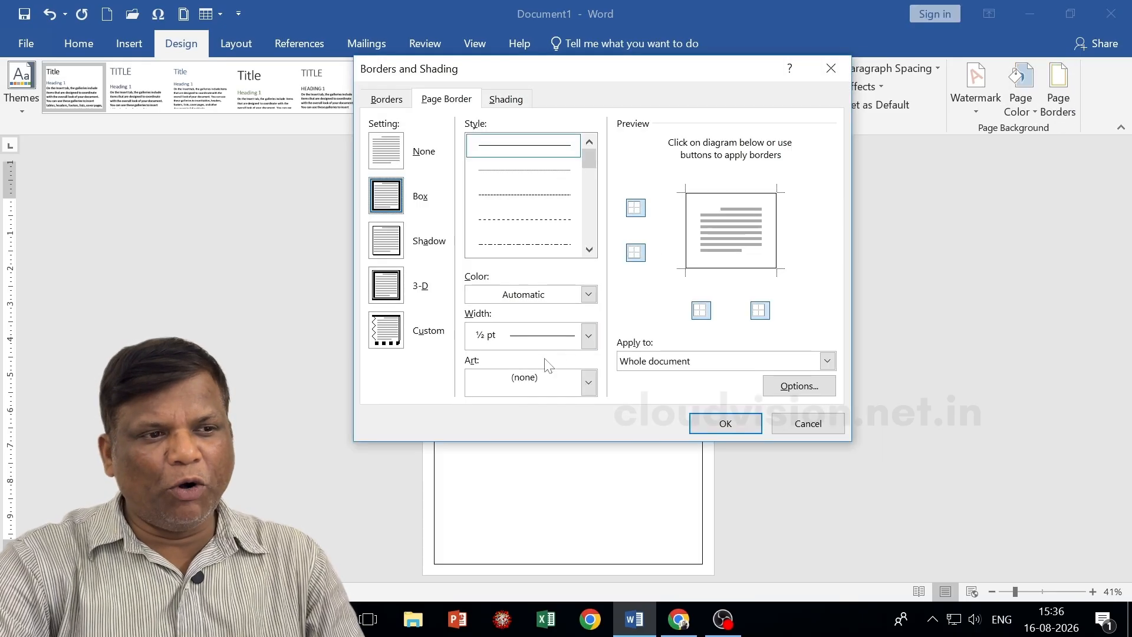
{"action": "left_click", "coordinate": [589, 250]}
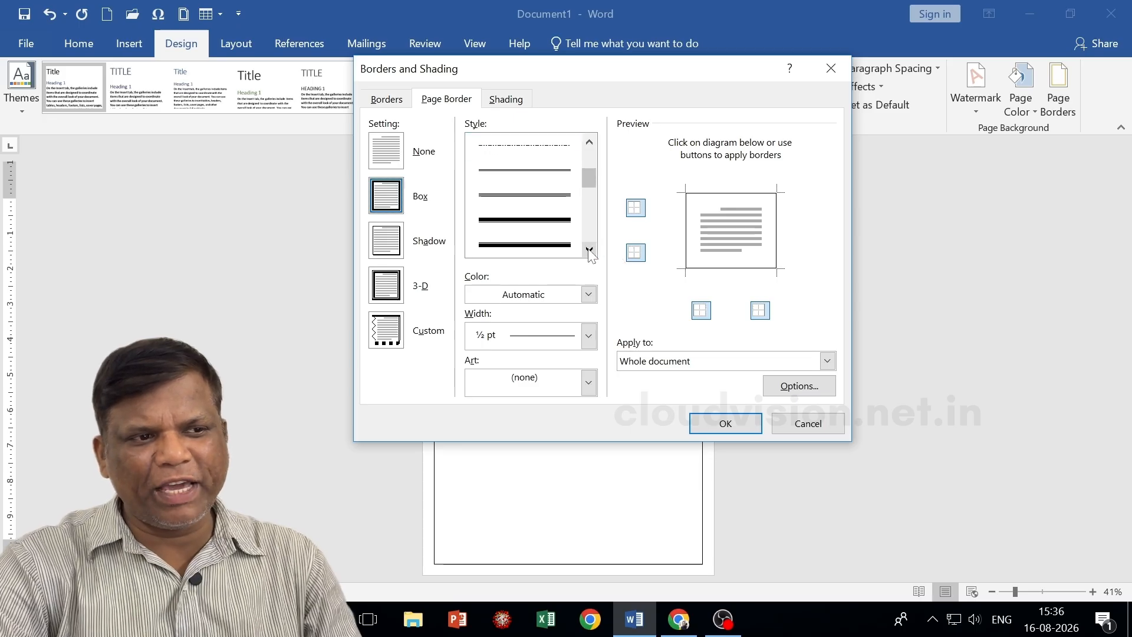
{"action": "scroll", "coordinate": [506, 207], "scroll_direction": "down", "scroll_amount": 1}
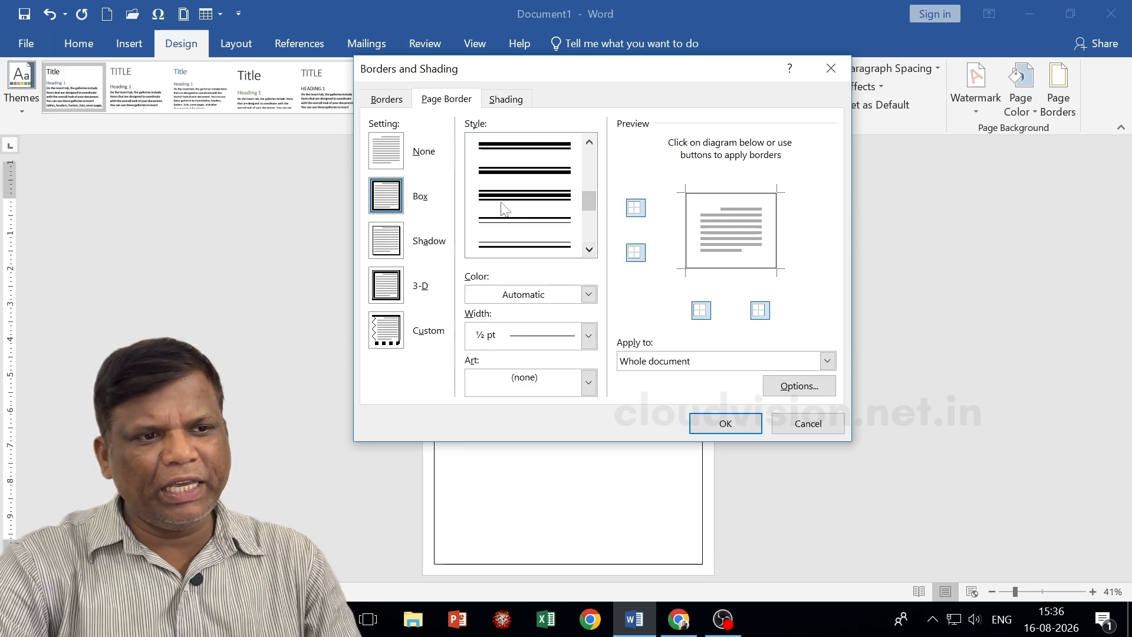
{"action": "left_click", "coordinate": [556, 244]}
{"action": "left_click", "coordinate": [726, 424]}
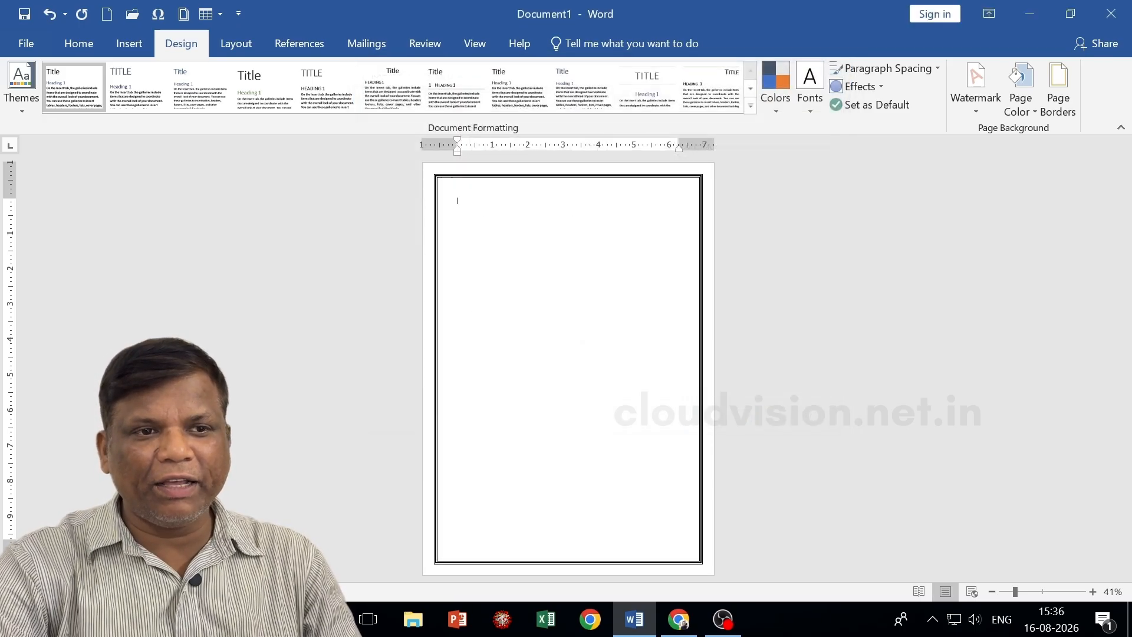
Colour the triple-line page border dark orange and set its width to 4 ½ pt.
{"action": "left_click", "coordinate": [1059, 94]}
{"action": "left_click", "coordinate": [589, 295]}
{"action": "left_click", "coordinate": [543, 403]}
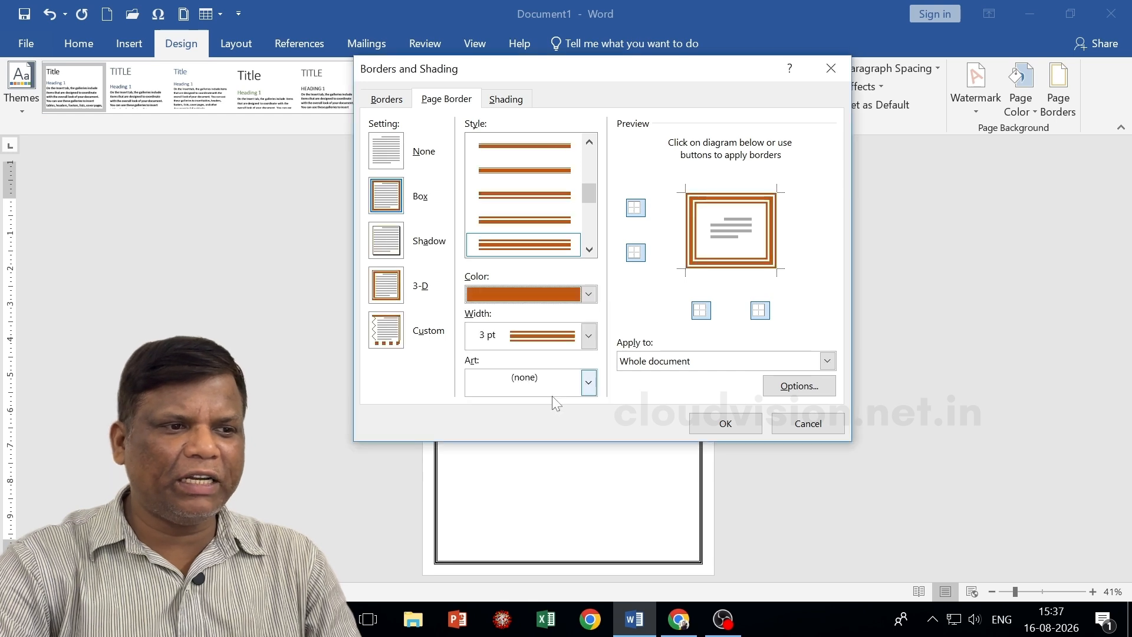
{"action": "left_click", "coordinate": [550, 335]}
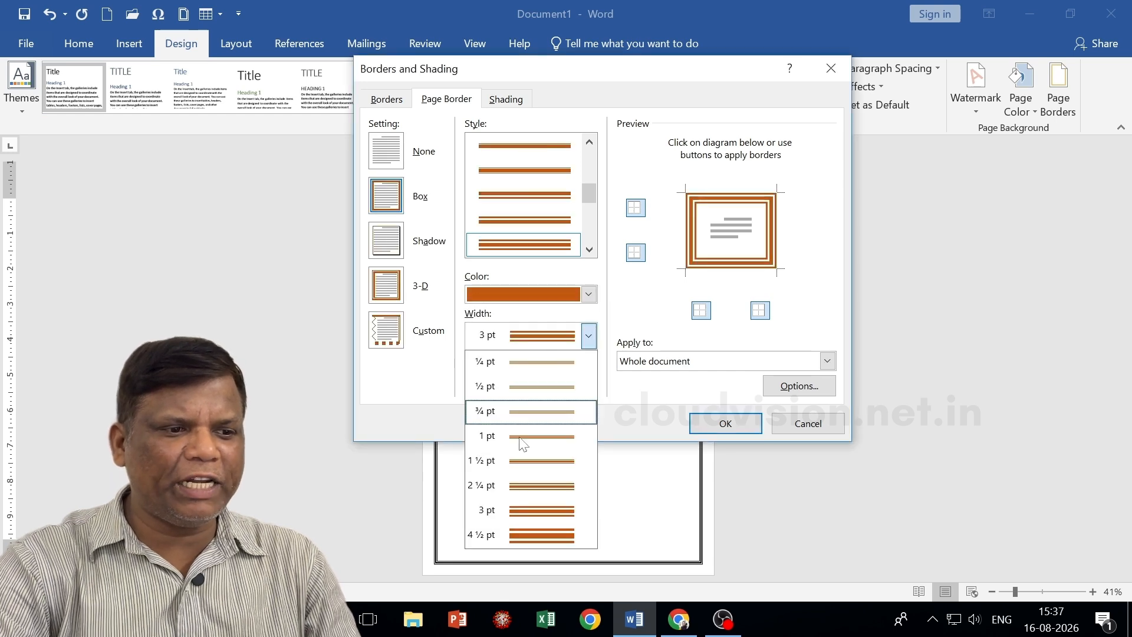
{"action": "left_click", "coordinate": [538, 535]}
{"action": "left_click", "coordinate": [725, 423]}
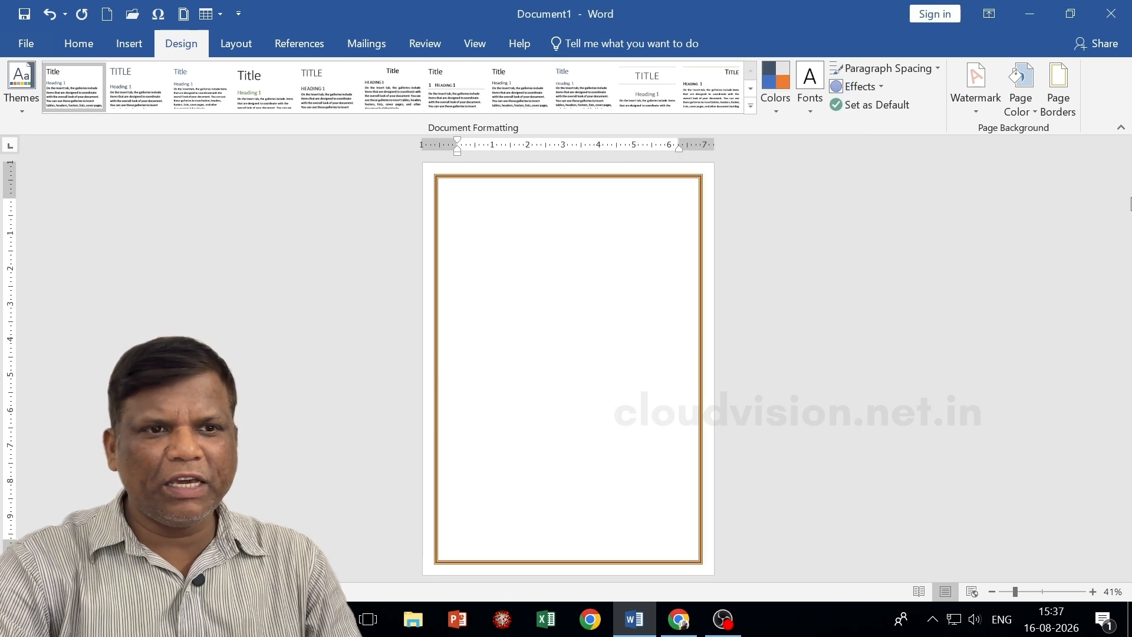
Replace the line page border with the cake-slice art border.
{"action": "left_click", "coordinate": [1059, 94]}
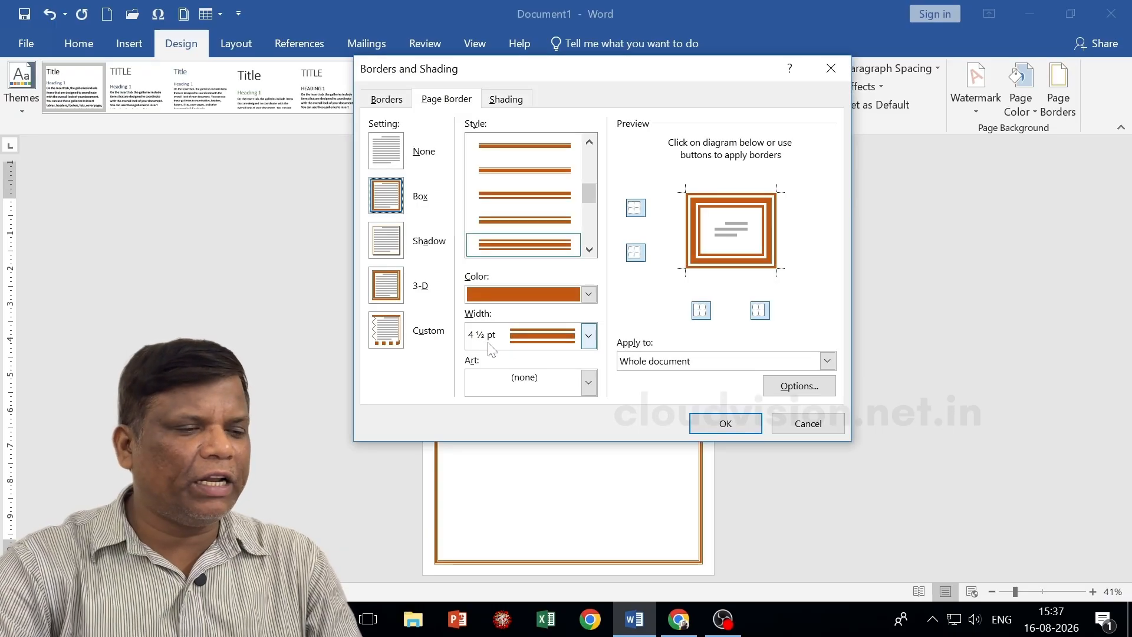
{"action": "left_click", "coordinate": [588, 382]}
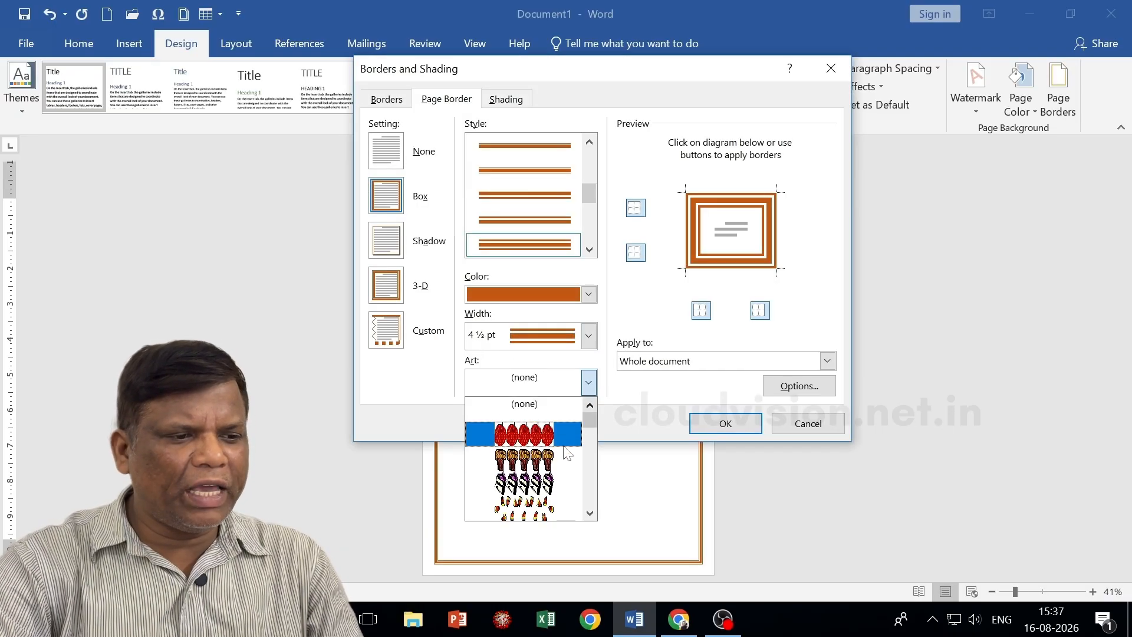
{"action": "left_click", "coordinate": [557, 486]}
{"action": "left_click", "coordinate": [713, 430]}
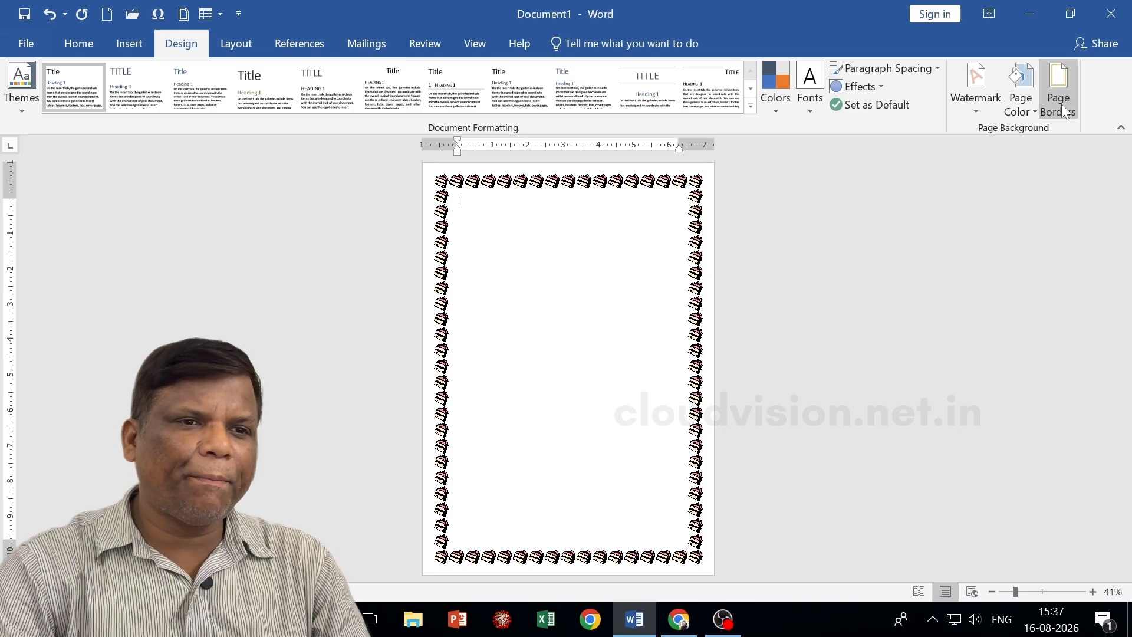
Change the page border art from cake slices to the green and blue globes.
{"action": "left_click", "coordinate": [1062, 104]}
{"action": "left_click", "coordinate": [588, 382]}
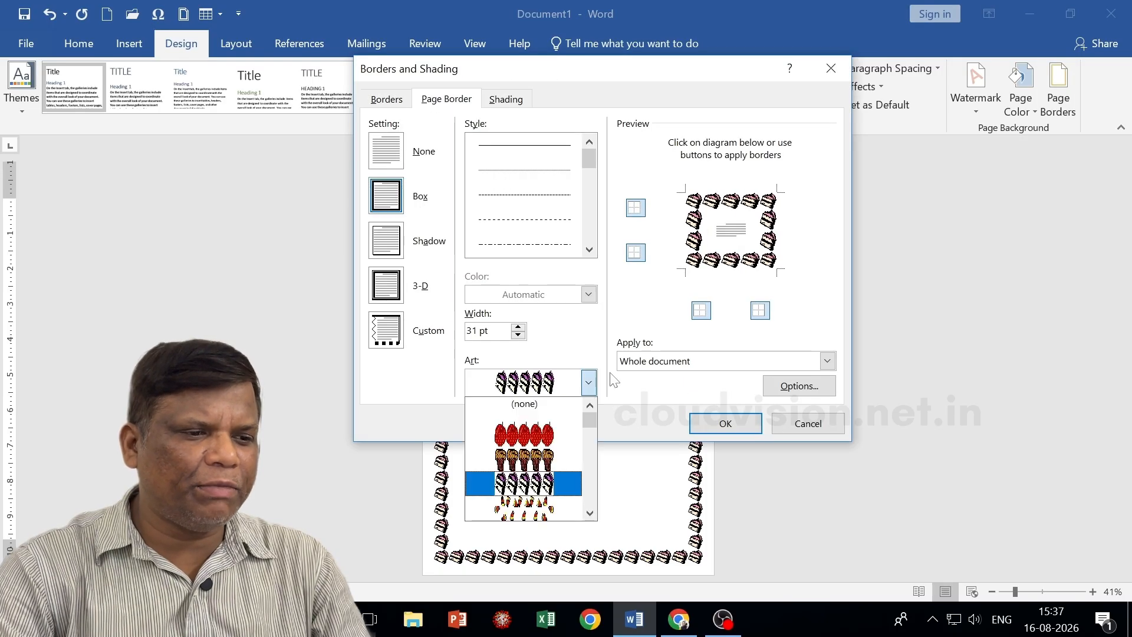
{"action": "left_click", "coordinate": [590, 513]}
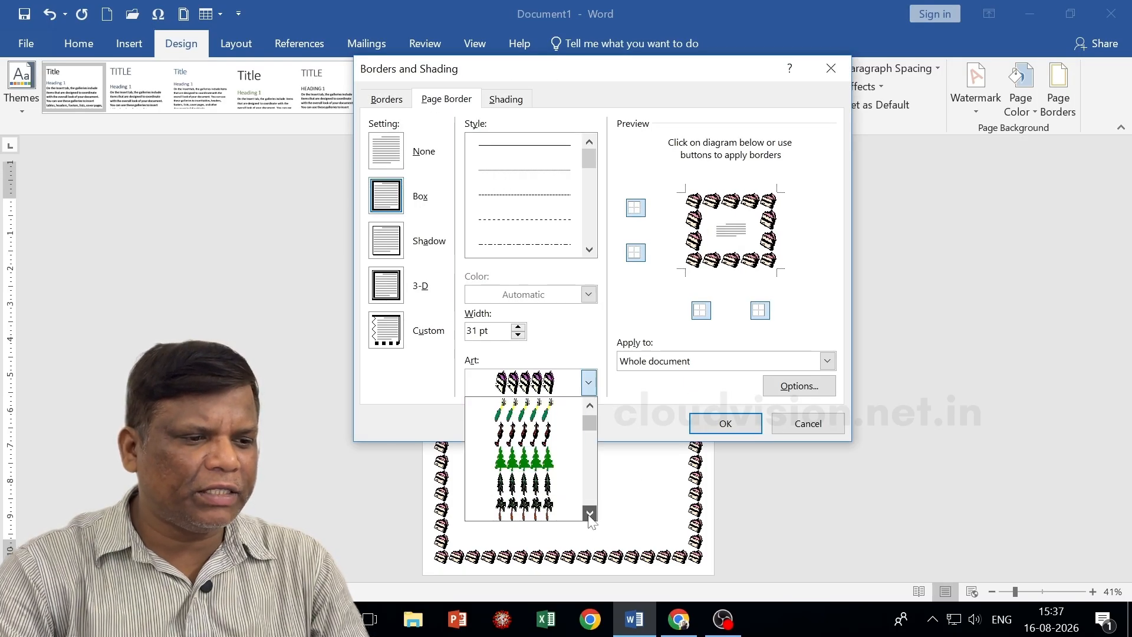
{"action": "left_click", "coordinate": [589, 515]}
{"action": "left_click", "coordinate": [589, 515]}
{"action": "left_click", "coordinate": [589, 515]}
{"action": "left_click", "coordinate": [590, 515]}
{"action": "left_click", "coordinate": [589, 515]}
{"action": "left_click", "coordinate": [589, 515]}
{"action": "left_click", "coordinate": [589, 515]}
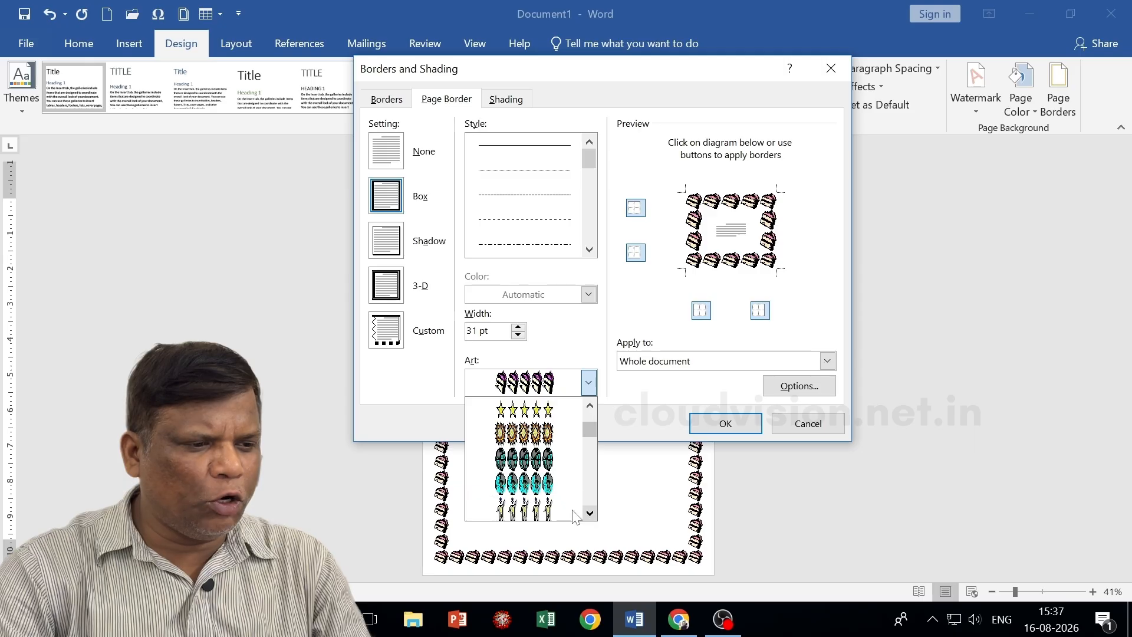
{"action": "left_click", "coordinate": [507, 481]}
{"action": "left_click", "coordinate": [737, 424]}
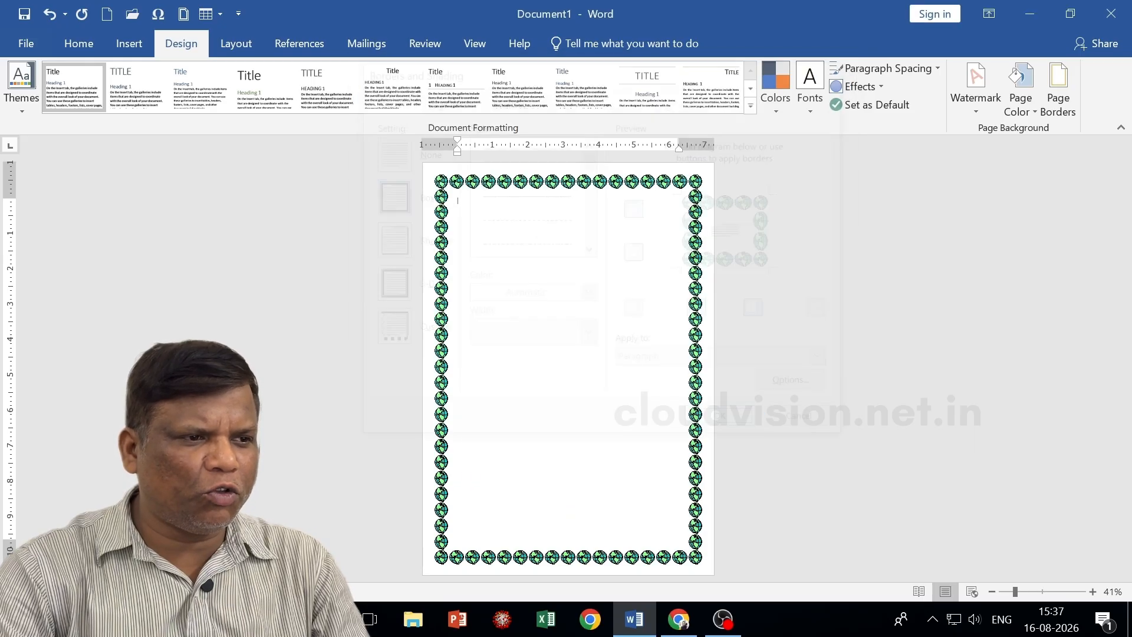
Reduce the globe art border's width to 29 pt.
{"action": "left_click", "coordinate": [1059, 89]}
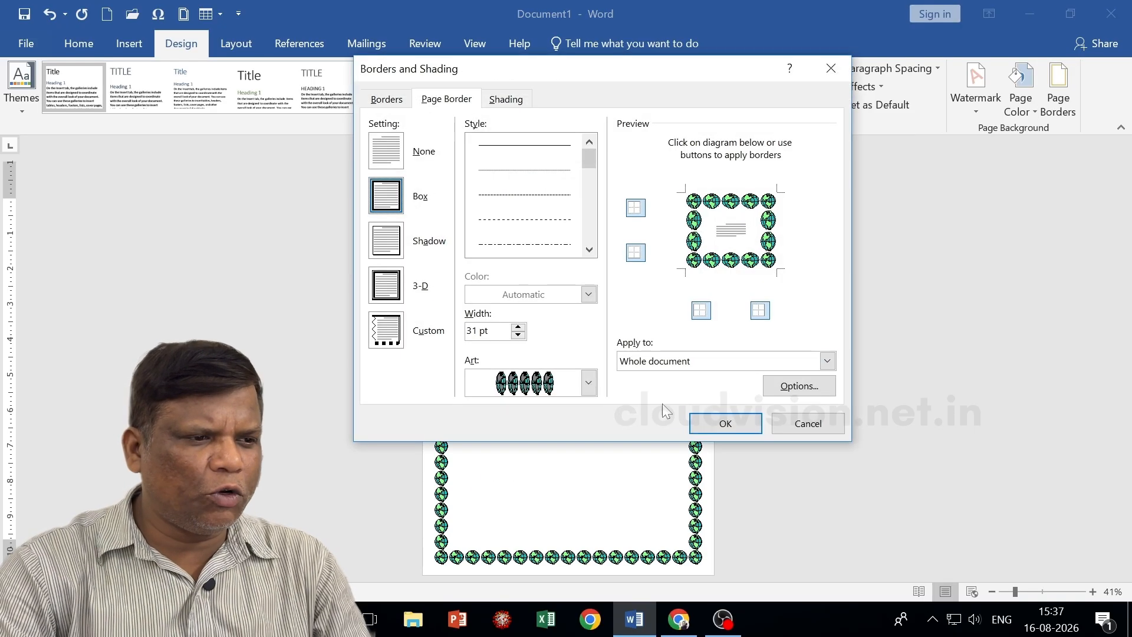
{"action": "left_click", "coordinate": [518, 334]}
{"action": "left_click", "coordinate": [517, 335]}
{"action": "left_click", "coordinate": [726, 424]}
Reduce the globe art border's width to 14 pt and apply it to the whole document.
{"action": "left_click", "coordinate": [1092, 592]}
{"action": "left_click", "coordinate": [1093, 591]}
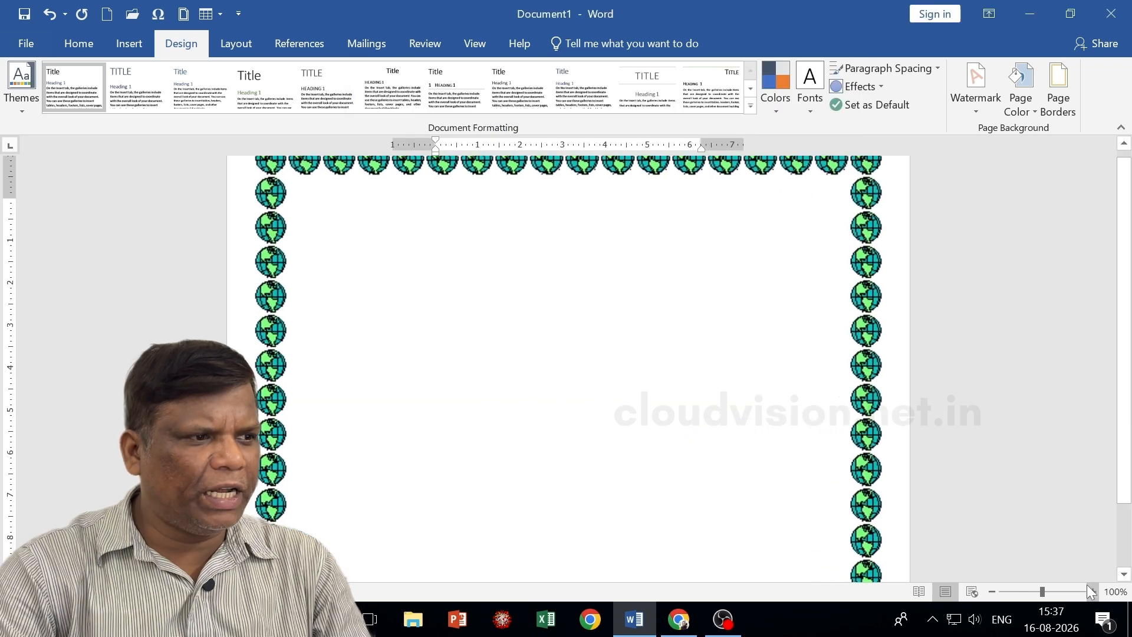
{"action": "left_click", "coordinate": [1092, 591]}
{"action": "left_click", "coordinate": [1093, 592]}
{"action": "left_click", "coordinate": [1093, 591]}
{"action": "scroll", "coordinate": [1073, 354], "scroll_direction": "up", "scroll_amount": 2}
{"action": "left_click", "coordinate": [1069, 117]}
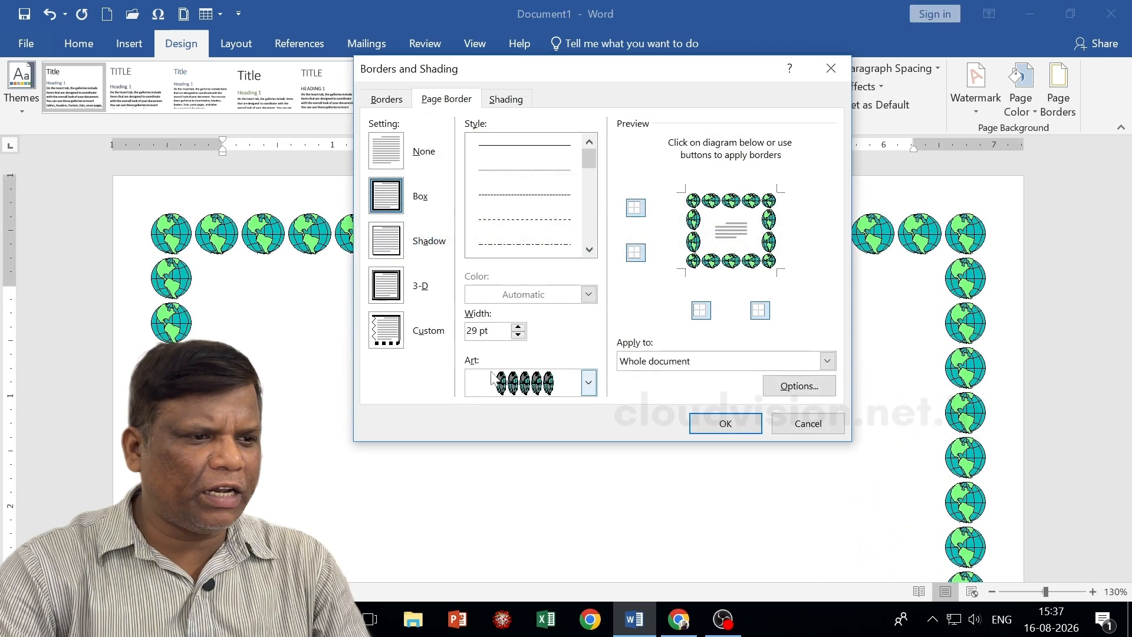
{"action": "left_click", "coordinate": [518, 334]}
{"action": "left_click", "coordinate": [518, 335]}
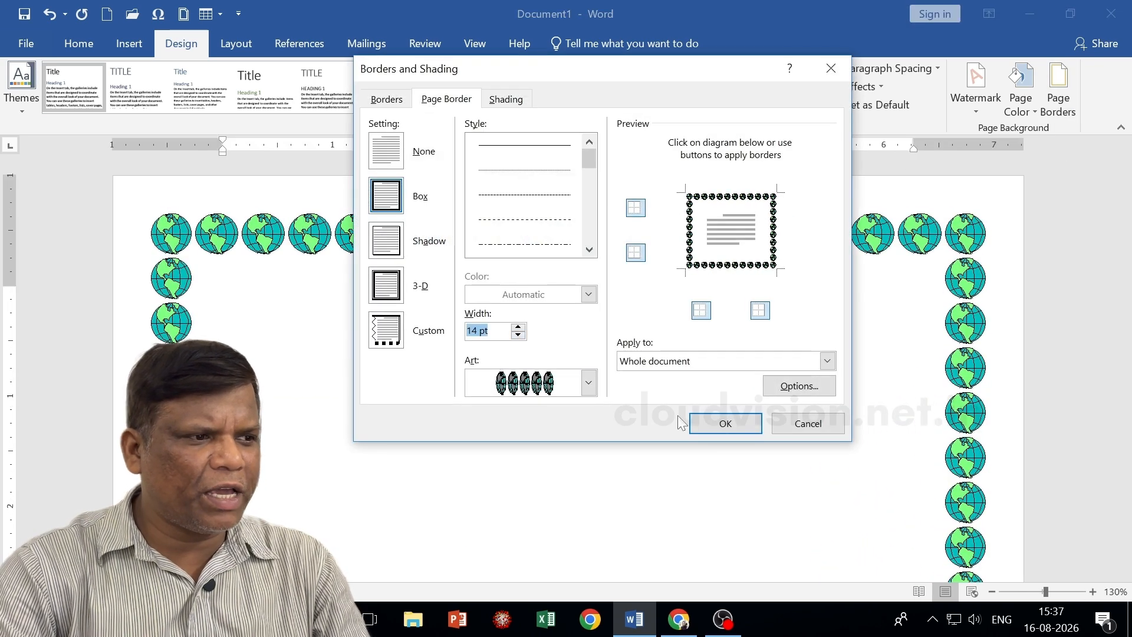
{"action": "left_click", "coordinate": [726, 423]}
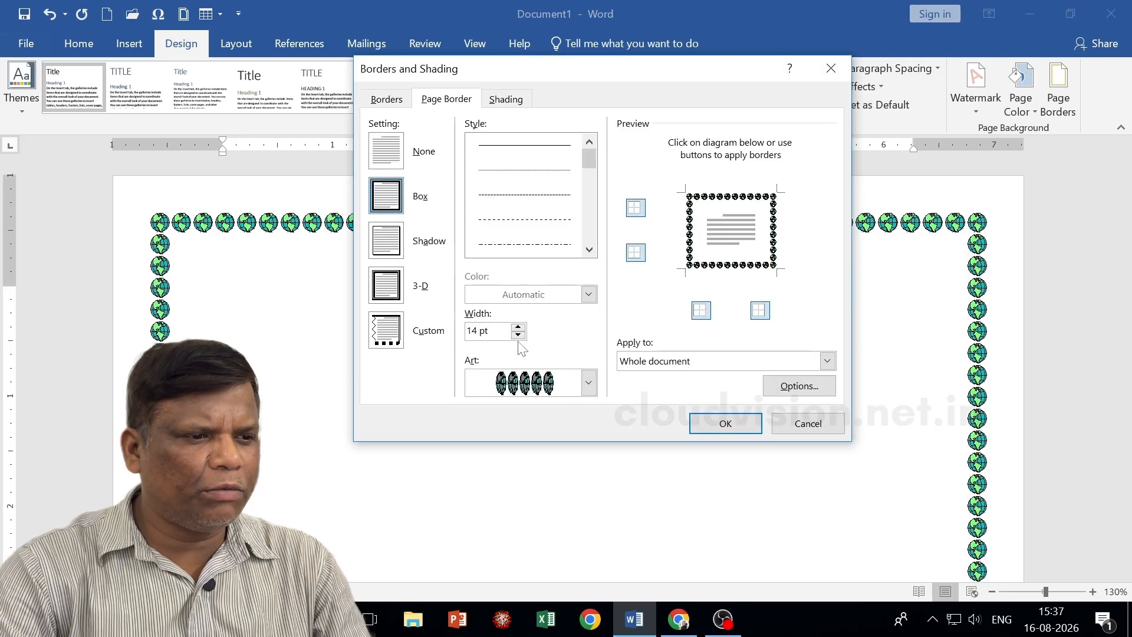
Change the page border art from globes to the yellow waving figures and apply it to the whole document.
{"action": "left_click", "coordinate": [588, 383]}
{"action": "scroll", "coordinate": [525, 466], "scroll_direction": "down", "scroll_amount": 5}
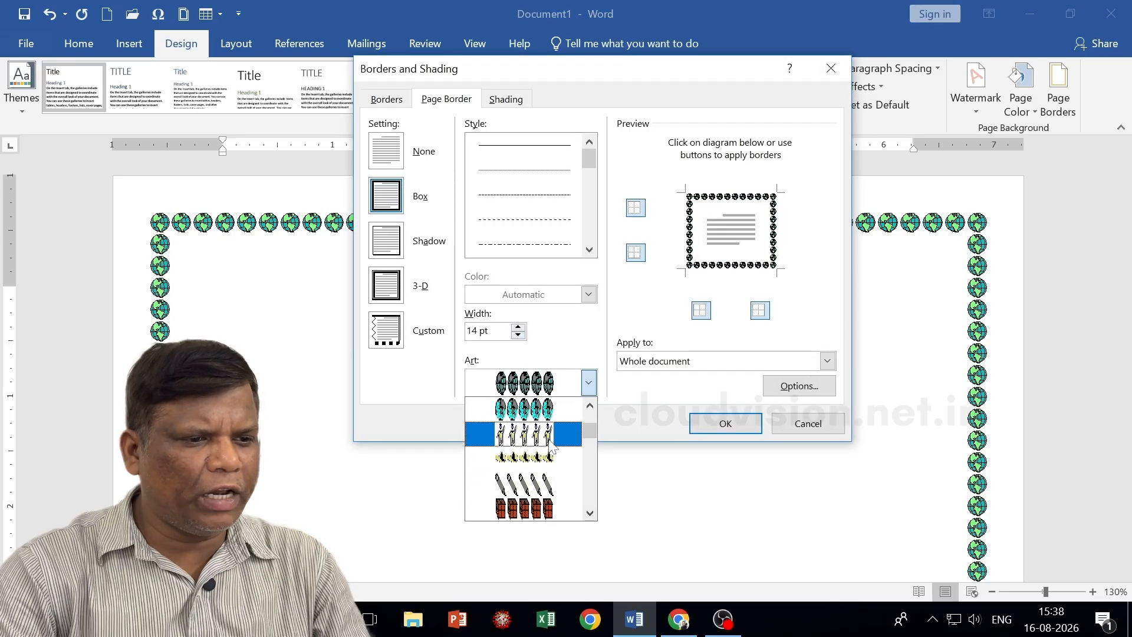
{"action": "left_click", "coordinate": [525, 432]}
{"action": "left_click", "coordinate": [725, 423]}
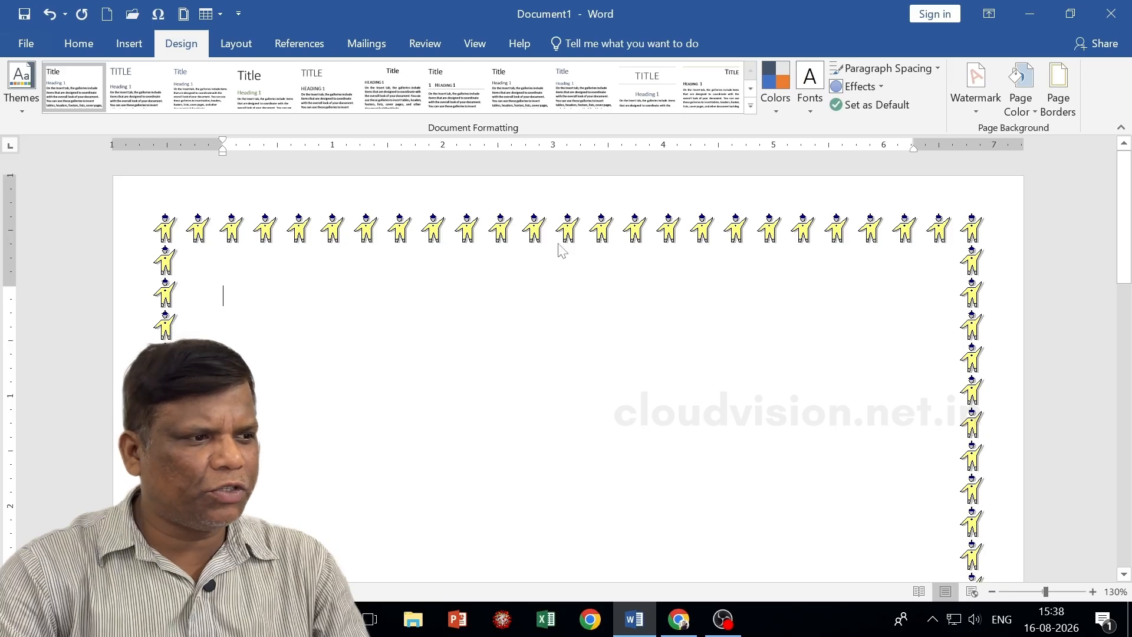
{"action": "scroll", "coordinate": [355, 306], "scroll_direction": "down", "scroll_amount": 4}
{"action": "scroll", "coordinate": [355, 306], "scroll_direction": "up", "scroll_amount": 4}
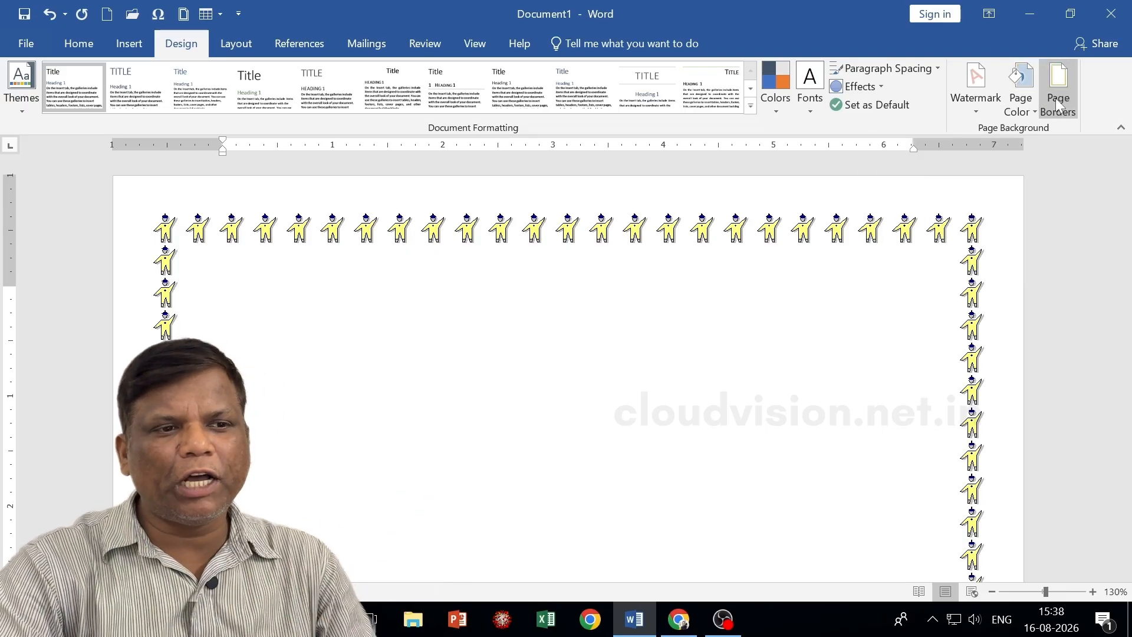
Replace the waving-figure page border with the cake-slice art on the whole document.
{"action": "left_click", "coordinate": [1057, 98]}
{"action": "left_click", "coordinate": [518, 327]}
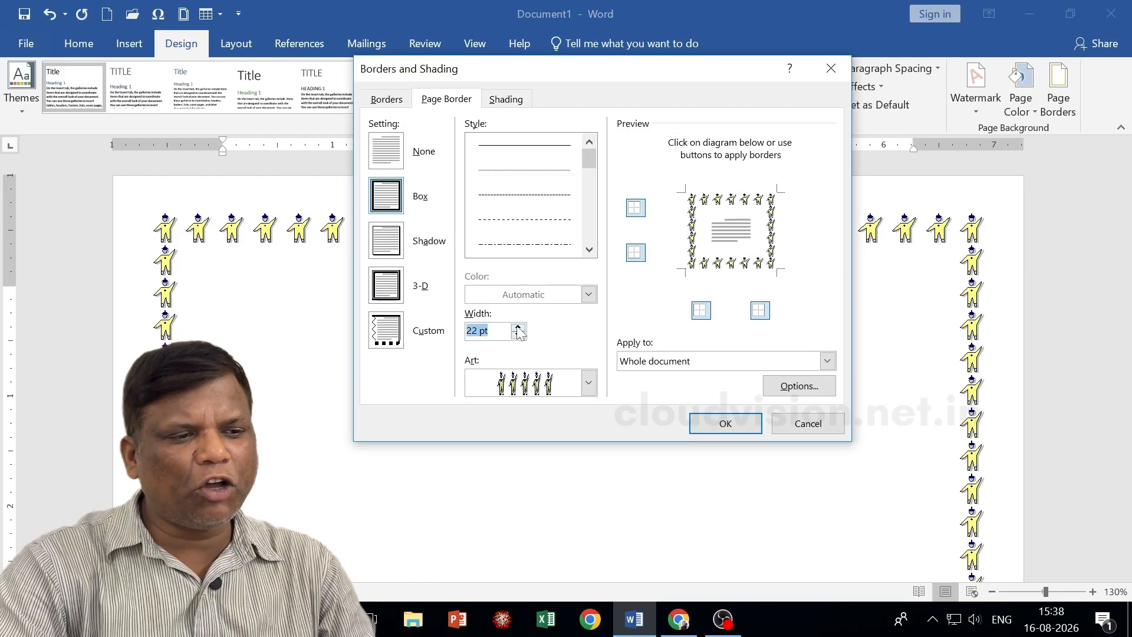
{"action": "left_click", "coordinate": [563, 385]}
{"action": "scroll", "coordinate": [562, 385], "scroll_direction": "down", "scroll_amount": 4}
{"action": "scroll", "coordinate": [562, 386], "scroll_direction": "down", "scroll_amount": 3}
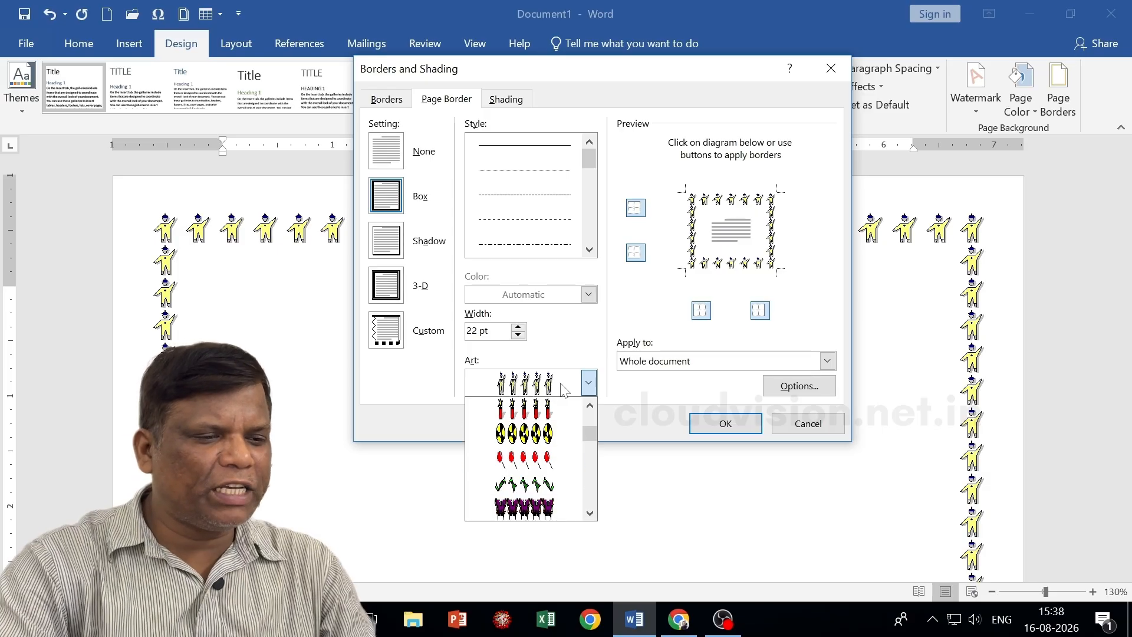
{"action": "scroll", "coordinate": [571, 378], "scroll_direction": "up", "scroll_amount": 6}
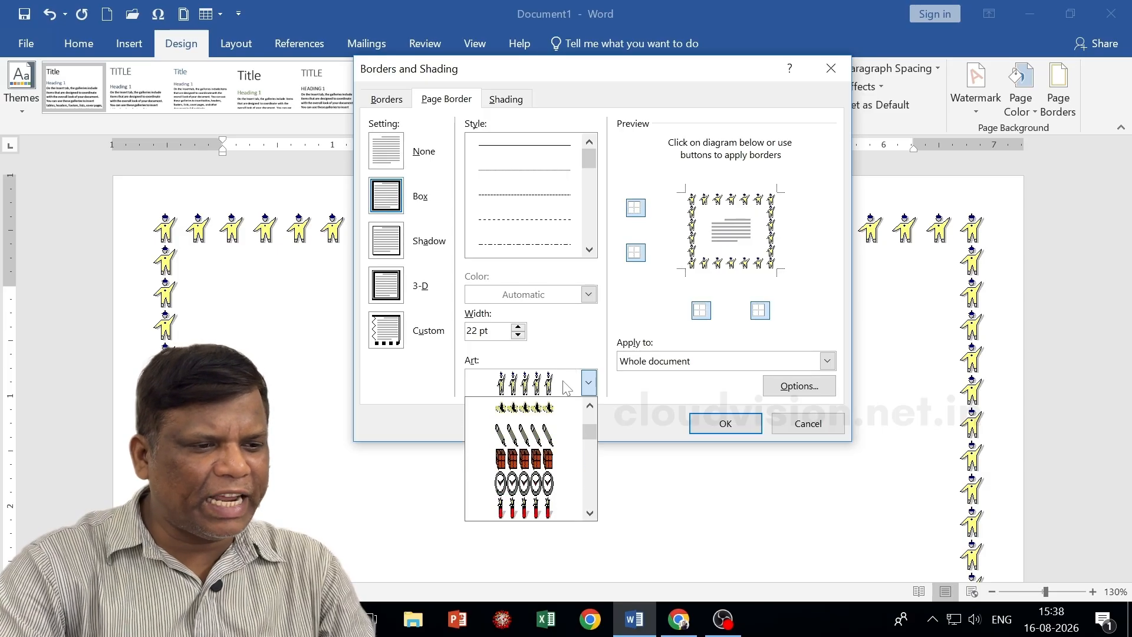
{"action": "left_click", "coordinate": [538, 494]}
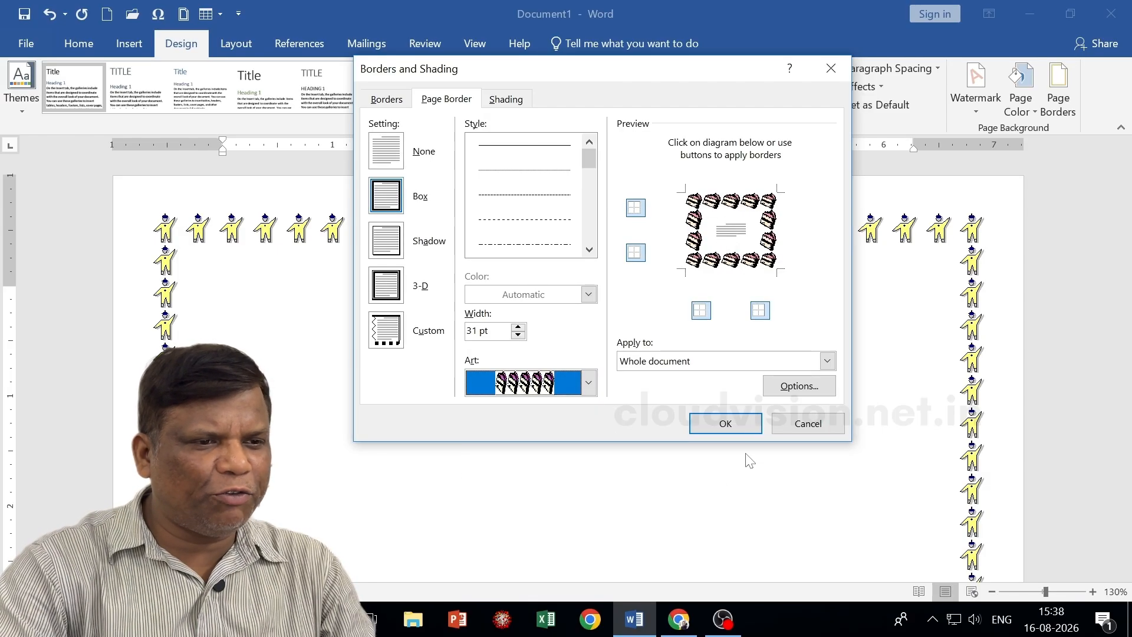
{"action": "left_click", "coordinate": [716, 420]}
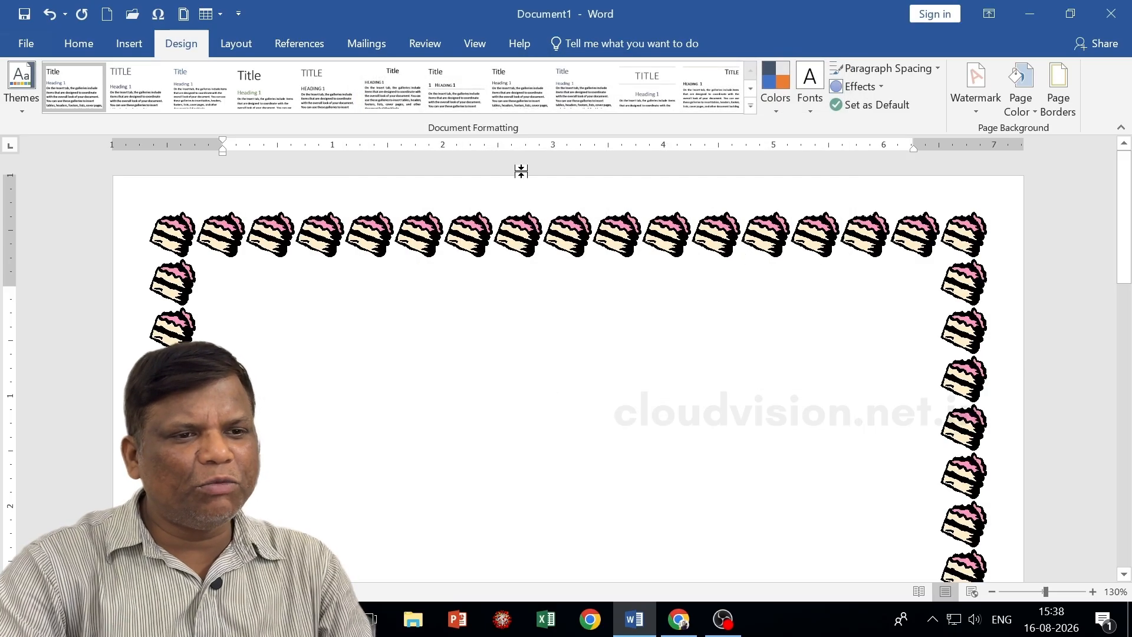
{"action": "scroll", "coordinate": [714, 399], "scroll_direction": "down", "scroll_amount": 10}
{"action": "scroll", "coordinate": [714, 399], "scroll_direction": "up", "scroll_amount": 10}
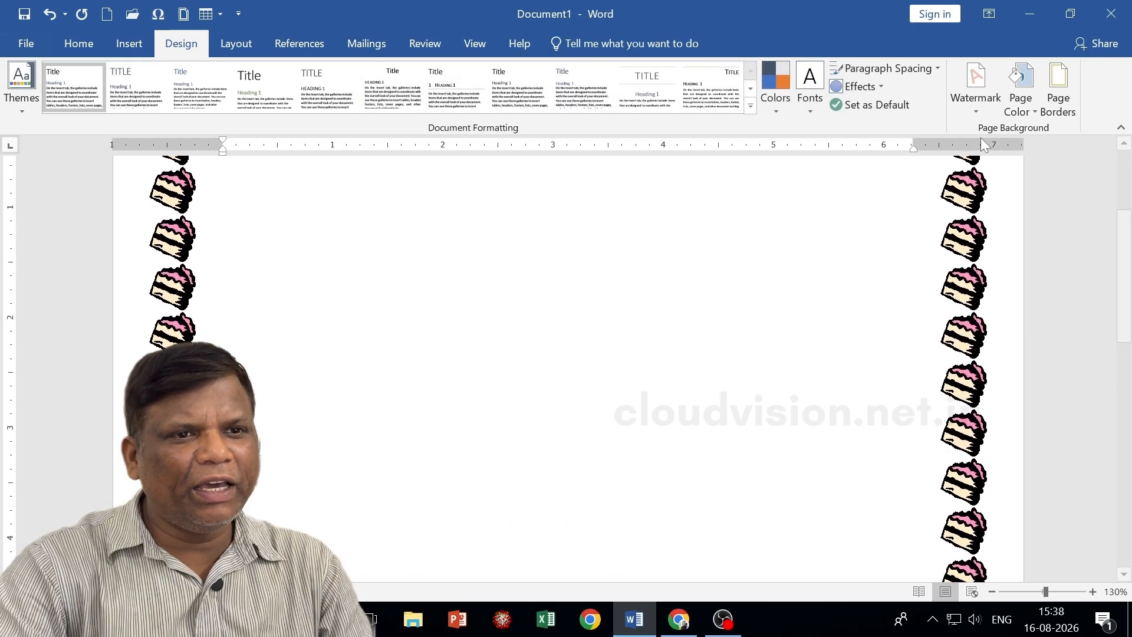
Set the page colour to purple behind the cake-slice border.
{"action": "left_click", "coordinate": [1021, 88]}
{"action": "left_click", "coordinate": [1122, 243]}
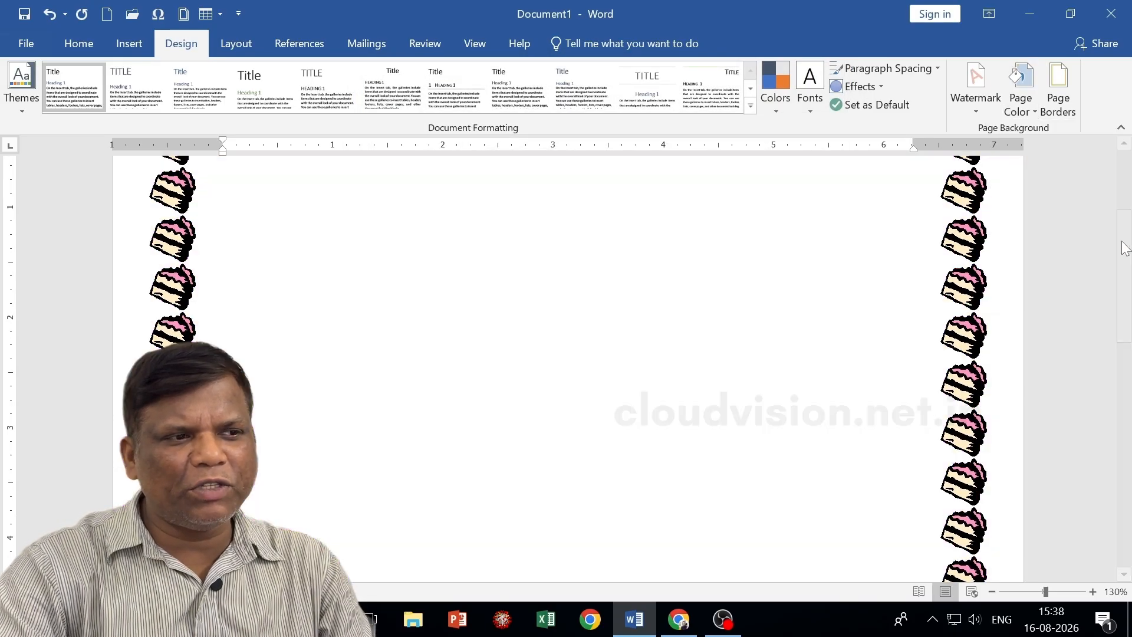
{"action": "scroll", "coordinate": [786, 281], "scroll_direction": "up", "scroll_amount": 2}
{"action": "scroll", "coordinate": [782, 295], "scroll_direction": "down", "scroll_amount": 8}
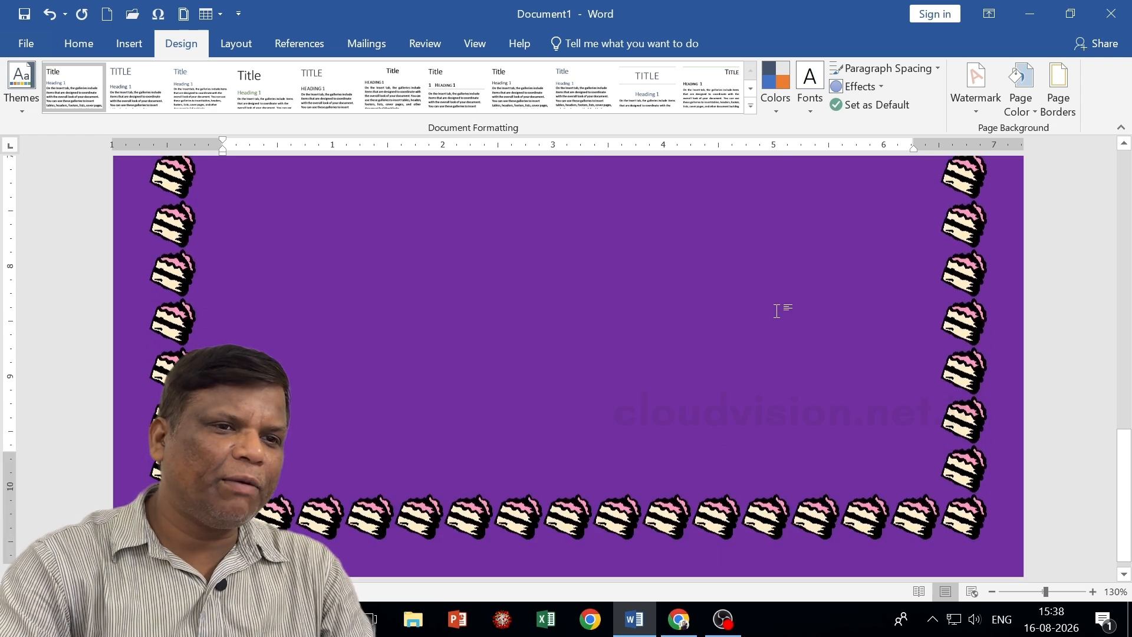
{"action": "scroll", "coordinate": [654, 331], "scroll_direction": "up", "scroll_amount": 10}
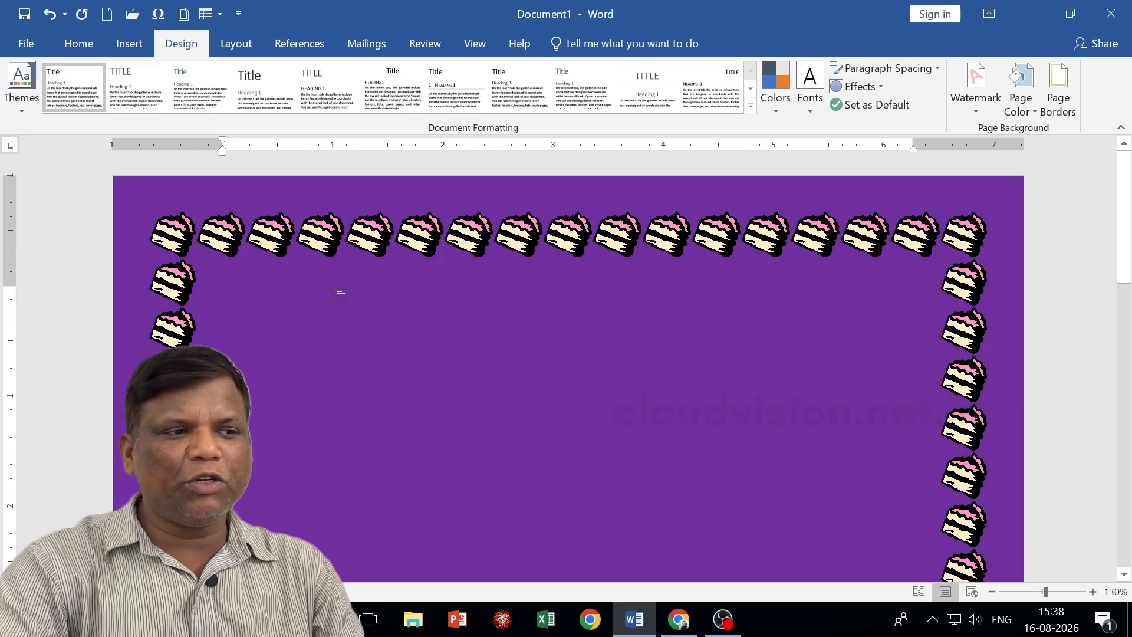
Enter "Happy Birthday" on the first line of the page and colour the text light blue.
{"action": "type", "text": "Happ"}
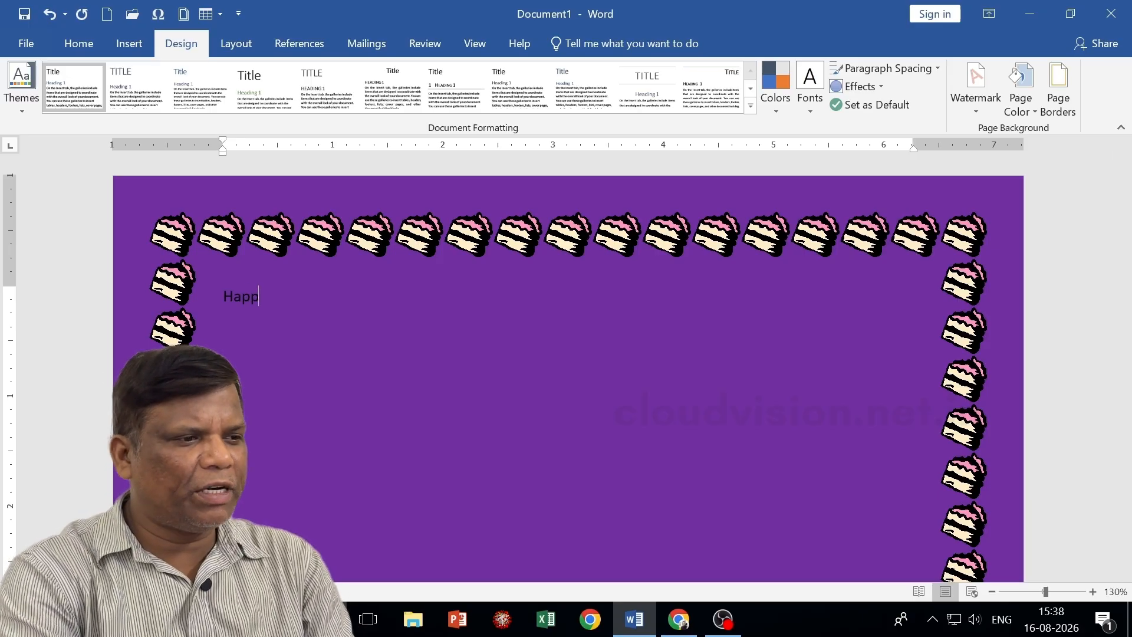
{"action": "type", "text": "py Birthday"}
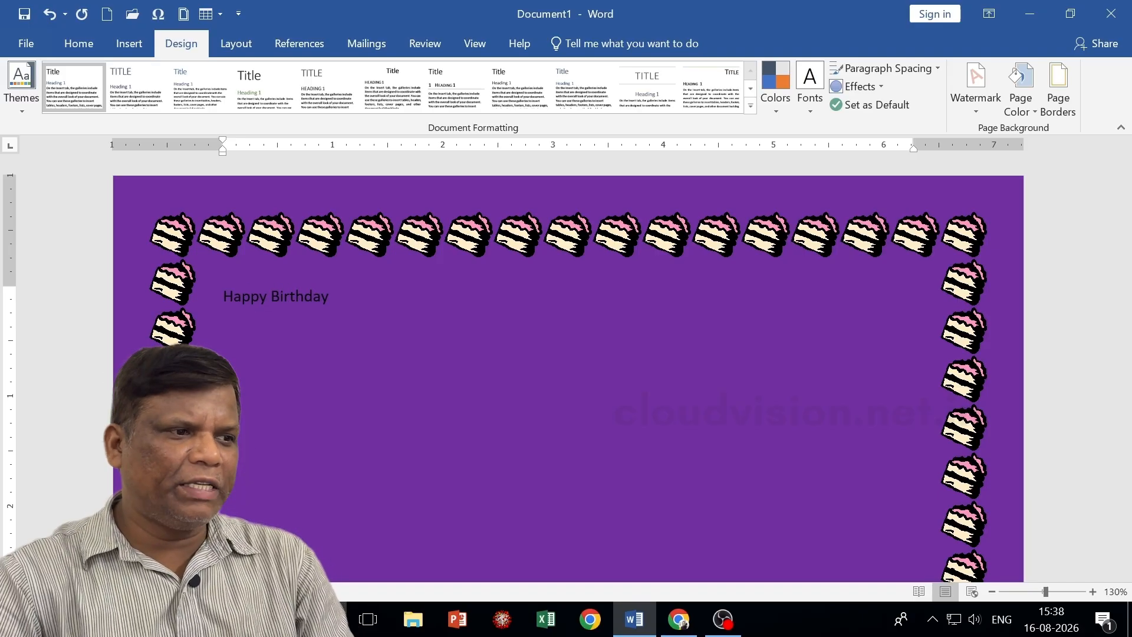
{"action": "left_click", "coordinate": [202, 296]}
{"action": "left_click", "coordinate": [78, 43]}
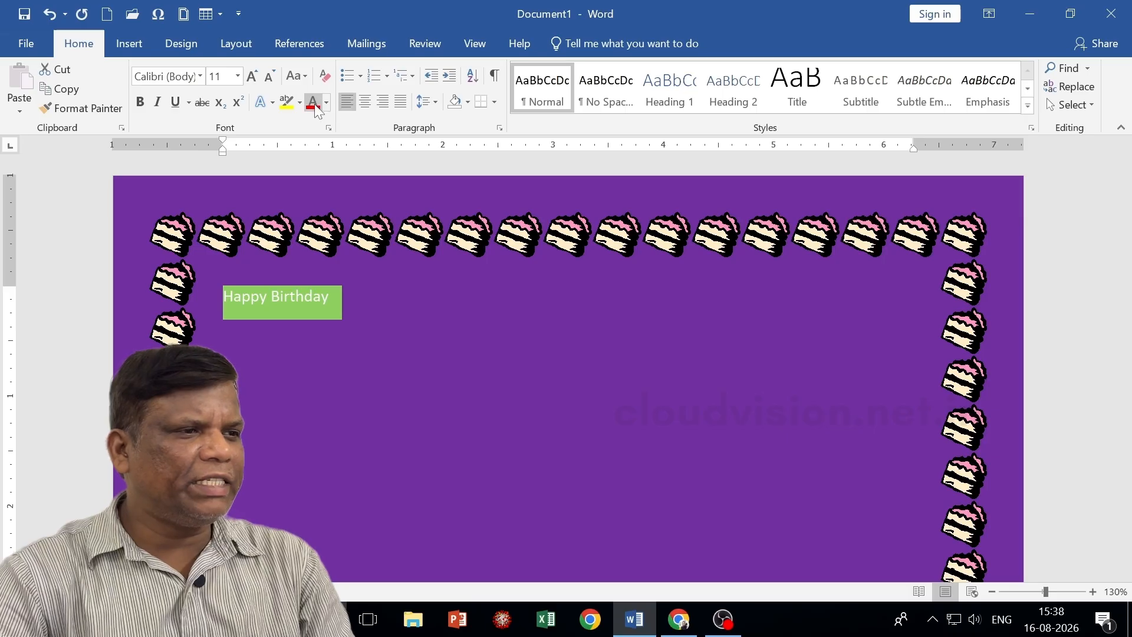
{"action": "left_click", "coordinate": [316, 107]}
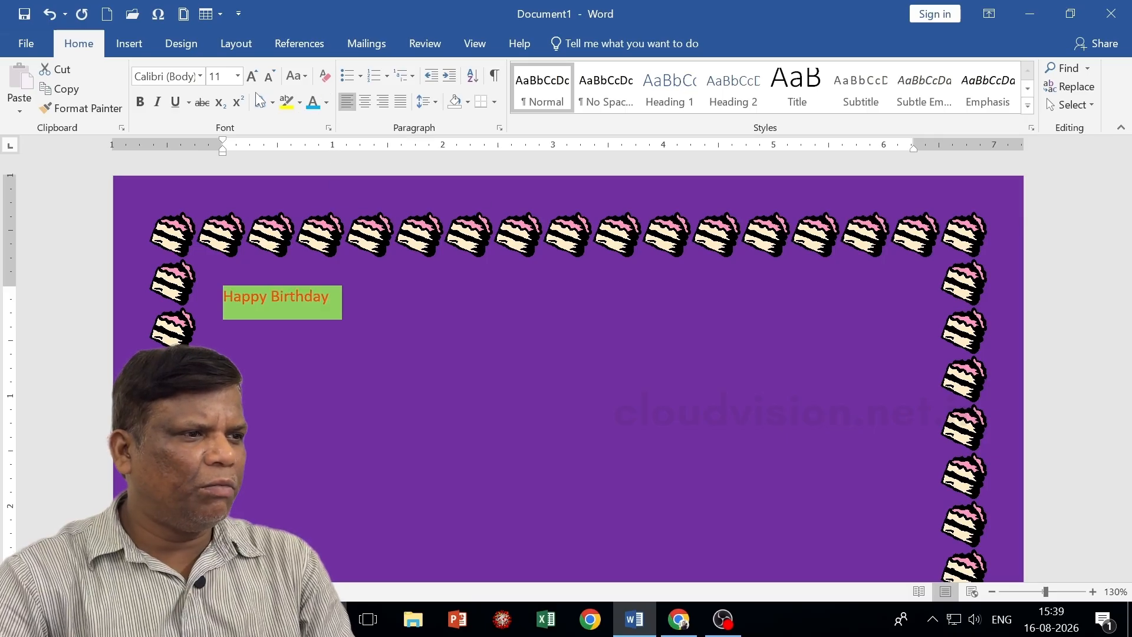
Format the "Happy Birthday" text in the Blackoak Std font at 22 pt so it fits on one line.
{"action": "left_click", "coordinate": [253, 76]}
{"action": "left_click", "coordinate": [253, 76]}
{"action": "left_click", "coordinate": [252, 76]}
{"action": "left_click", "coordinate": [252, 76]}
{"action": "left_click", "coordinate": [253, 76]}
{"action": "left_click", "coordinate": [253, 76]}
{"action": "left_click", "coordinate": [252, 75]}
{"action": "left_click", "coordinate": [200, 75]}
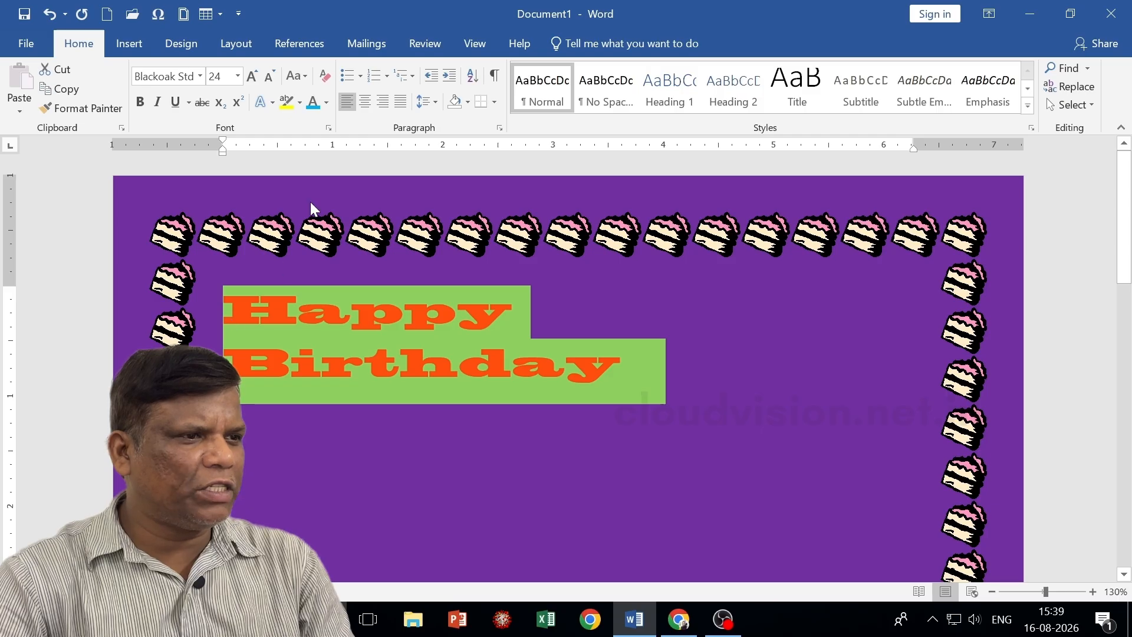
{"action": "left_click", "coordinate": [270, 75]}
{"action": "left_click", "coordinate": [362, 374]}
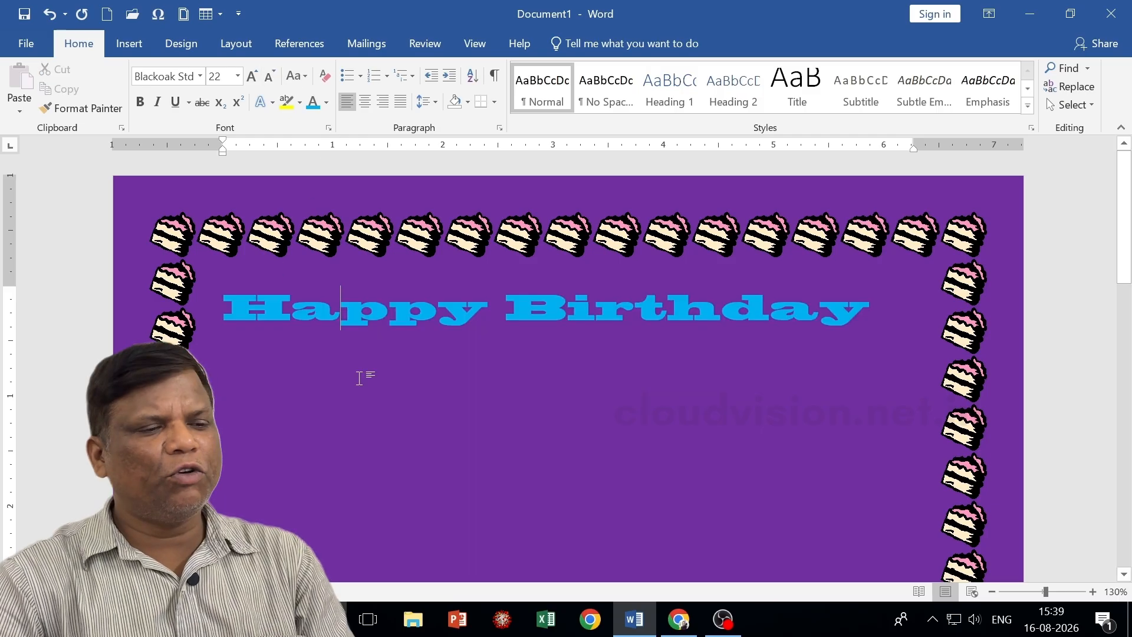
{"action": "scroll", "coordinate": [411, 331], "scroll_direction": "down", "scroll_amount": 3}
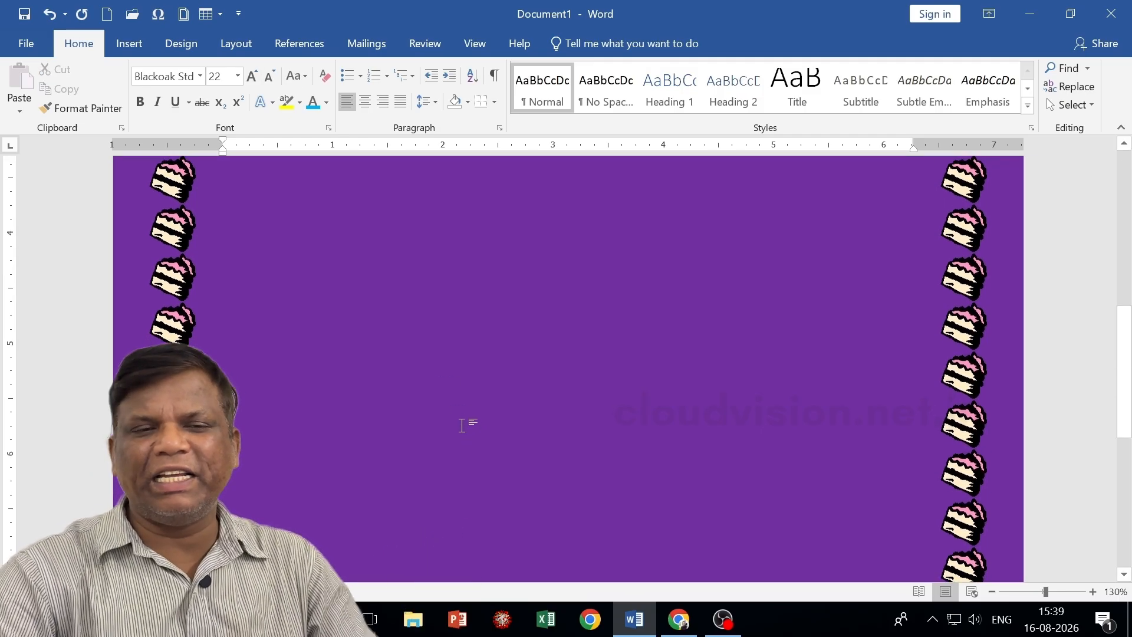